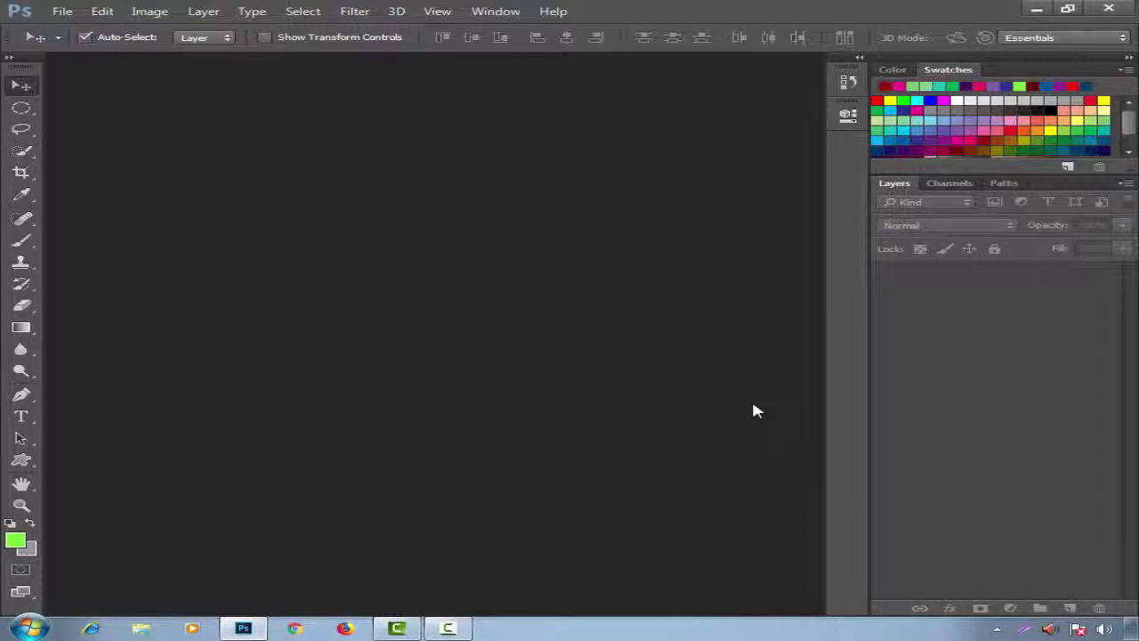
Cancel the Open dialog for Work-Photos without opening a file, then show the File menu.
{"action": "double_click", "coordinate": [473, 308]}
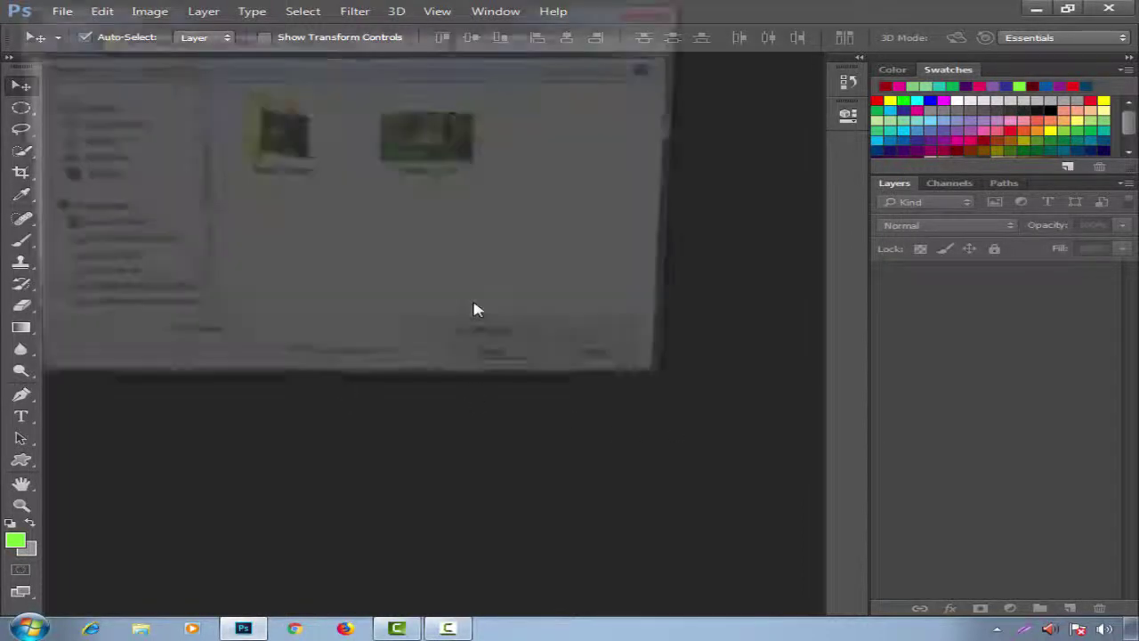
{"action": "scroll", "coordinate": [194, 232], "scroll_direction": "down", "scroll_amount": 2}
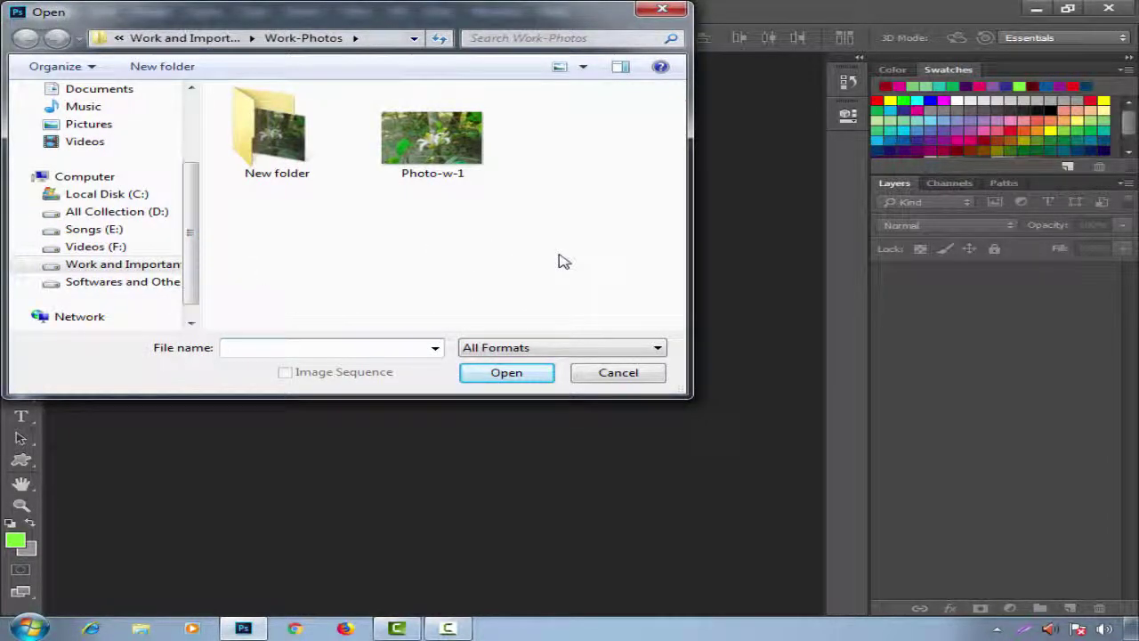
{"action": "left_click", "coordinate": [621, 374]}
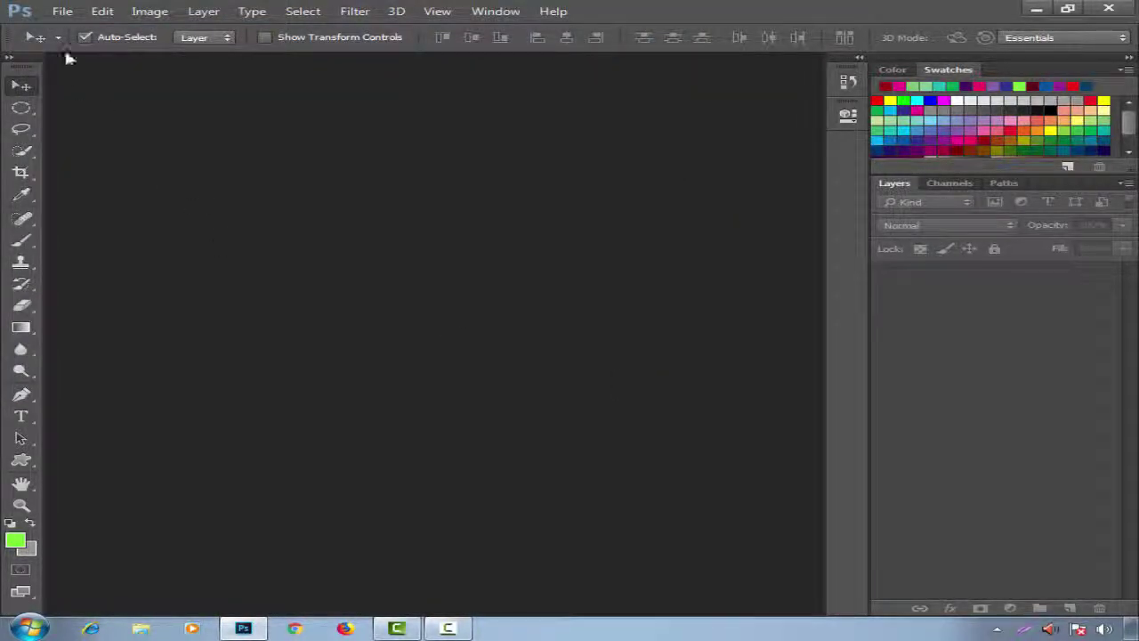
{"action": "left_click", "coordinate": [61, 11]}
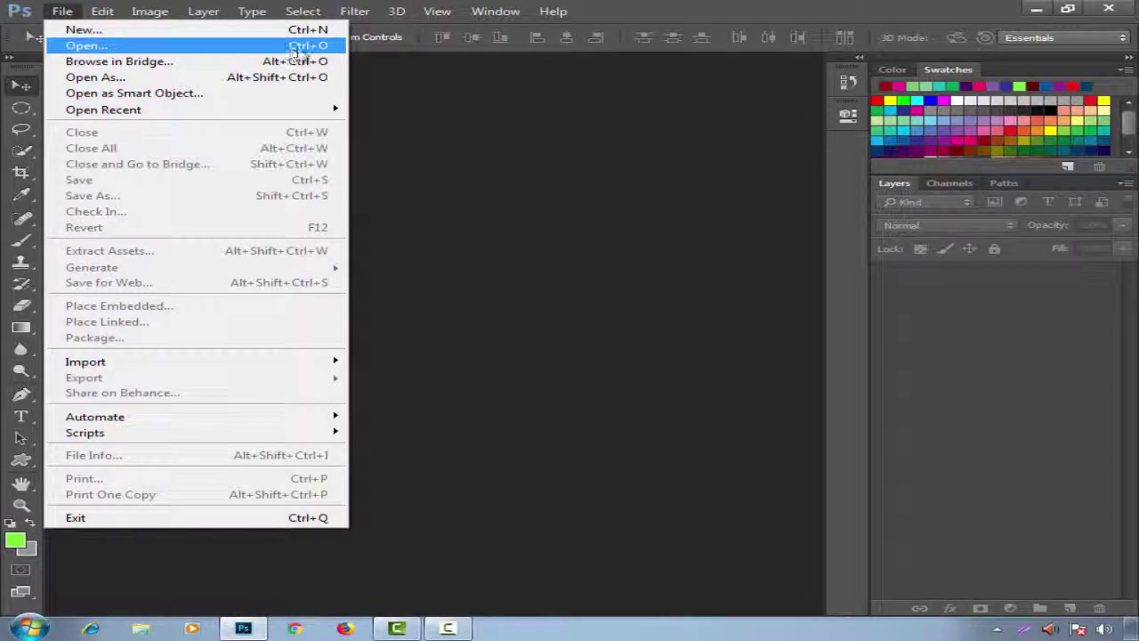
Open Photo-w-1.jpg from the Work-Photos folder as a new document.
{"action": "left_click", "coordinate": [113, 46]}
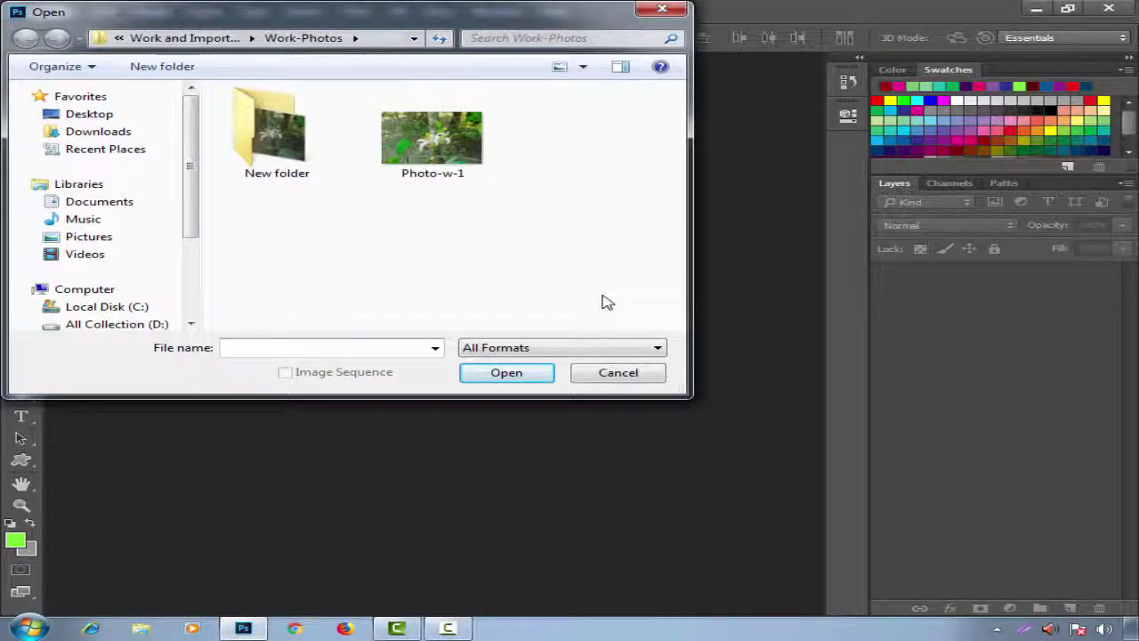
{"action": "left_click", "coordinate": [433, 142]}
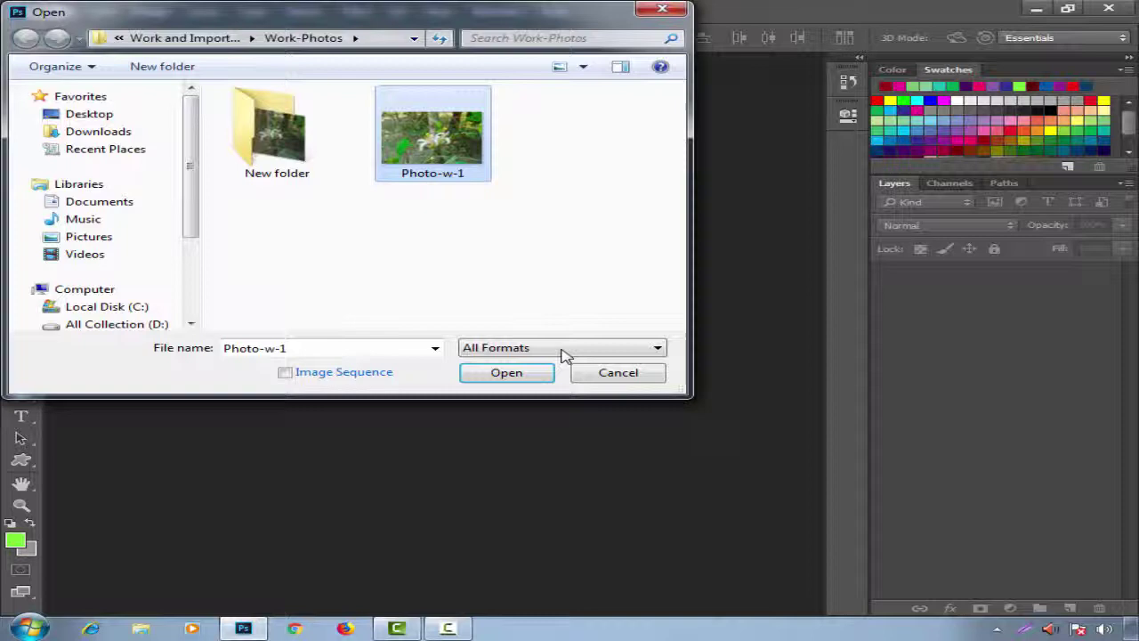
{"action": "left_click", "coordinate": [506, 373]}
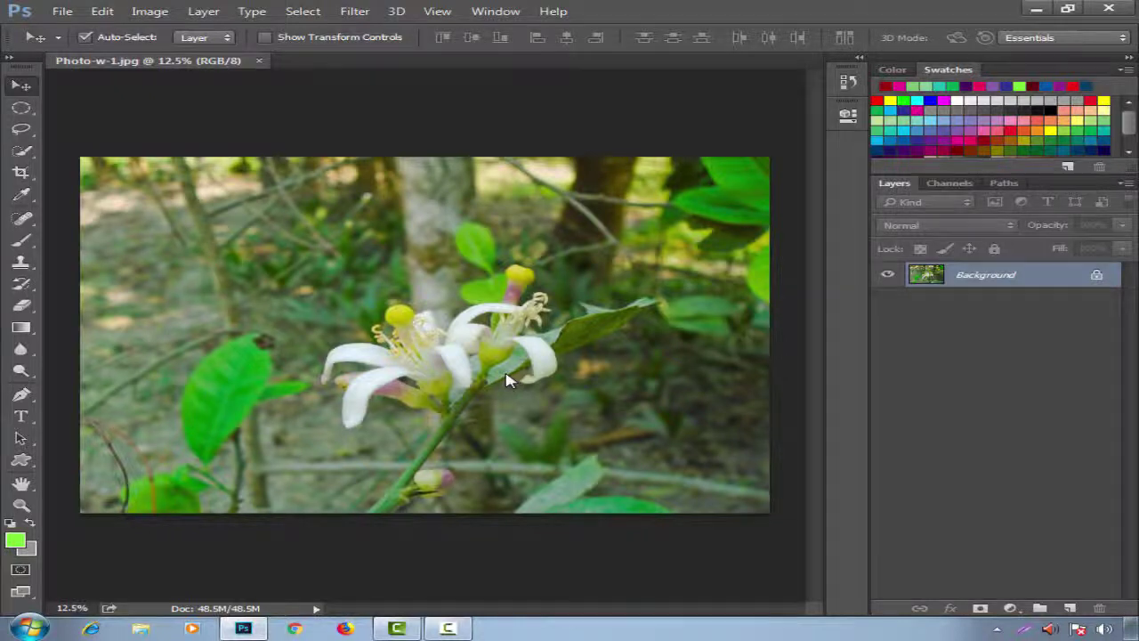
Select the Pen tool in Path mode and reveal the Rubber Band path option.
{"action": "left_click", "coordinate": [21, 394]}
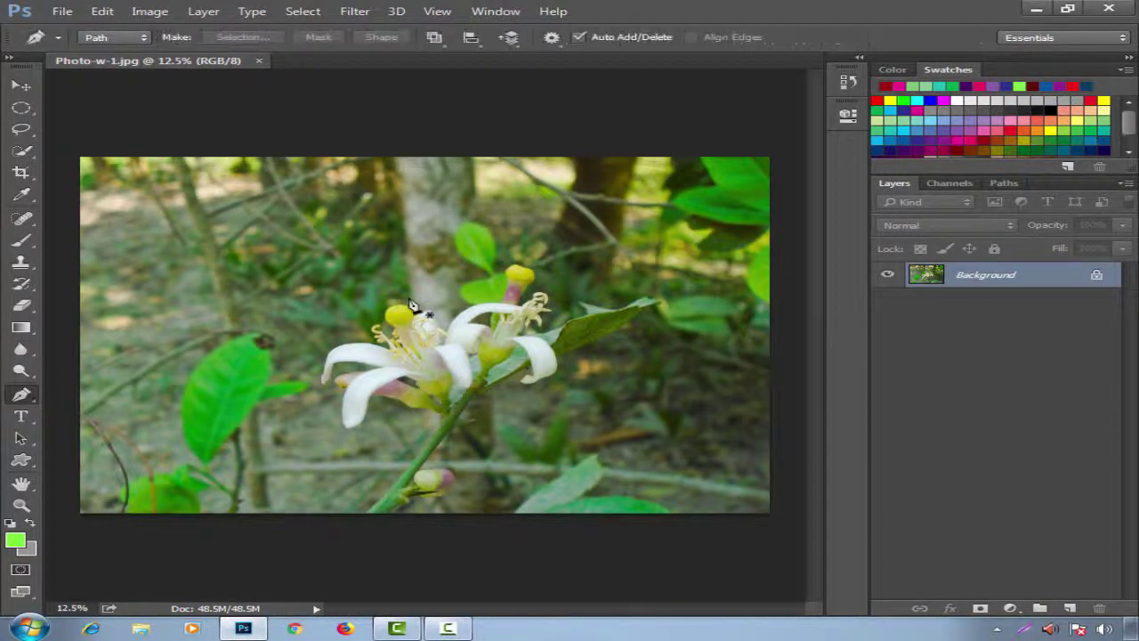
{"action": "left_click", "coordinate": [143, 37]}
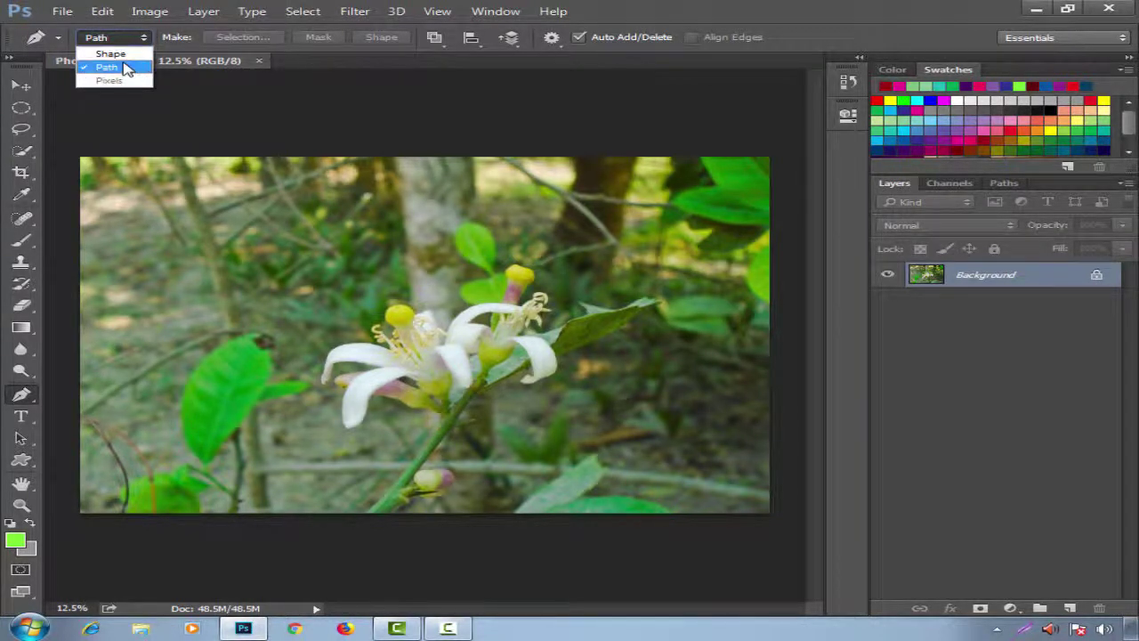
{"action": "left_click", "coordinate": [144, 37]}
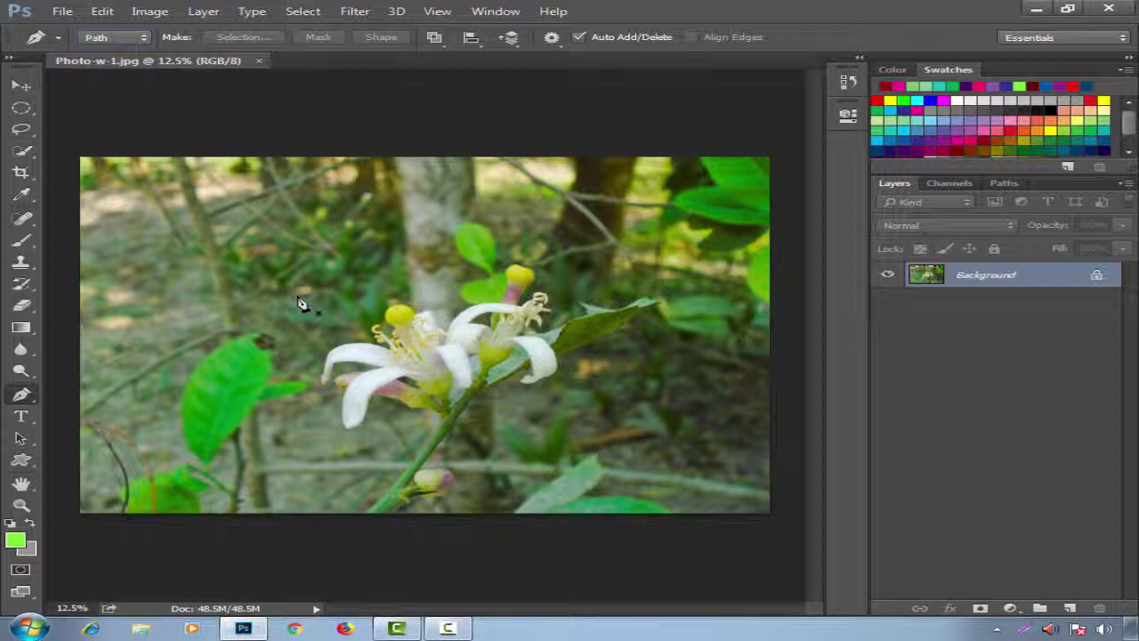
{"action": "left_click", "coordinate": [142, 38]}
{"action": "left_click", "coordinate": [108, 67]}
{"action": "key", "text": "ctrl+plus"}
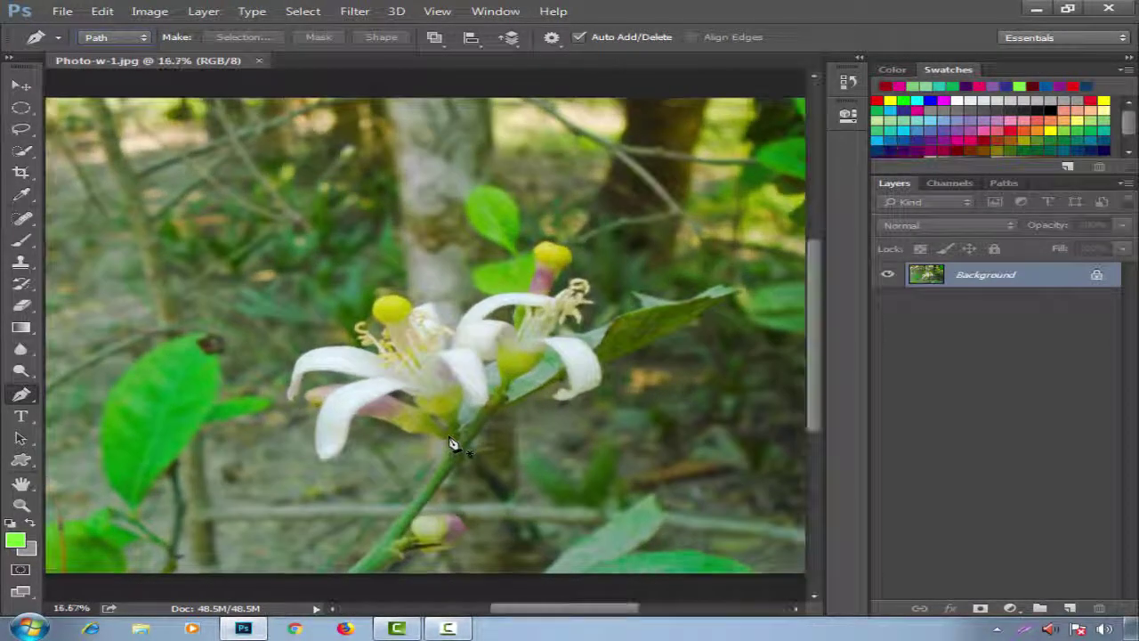
{"action": "key", "text": "ctrl+minus"}
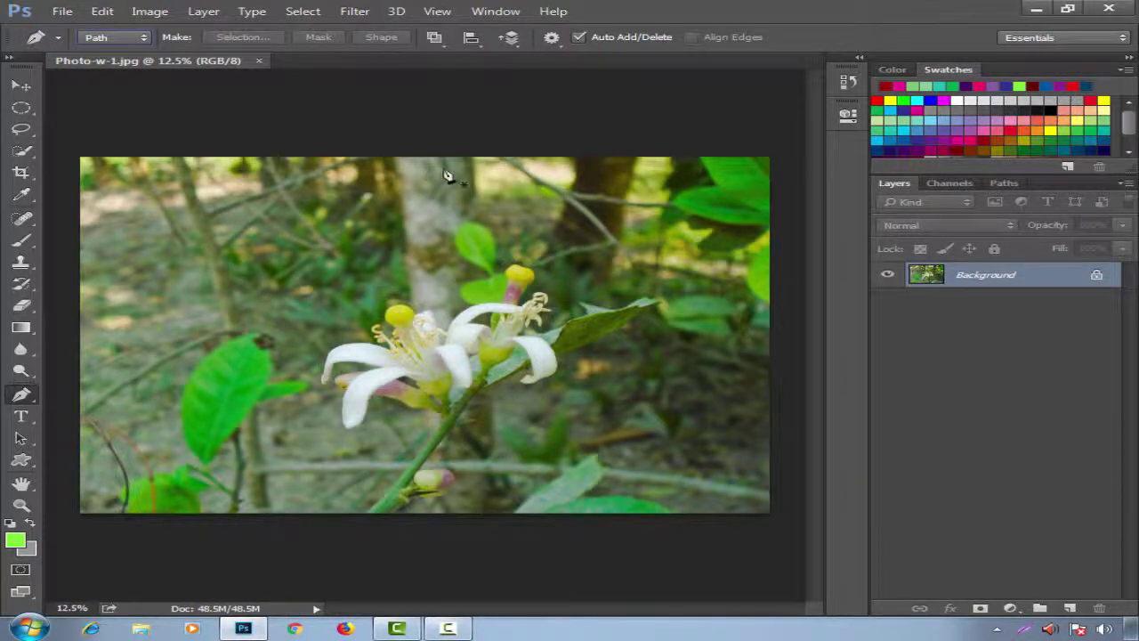
{"action": "left_click", "coordinate": [550, 38]}
Trace a closed eight-anchor, straight-sided practice path around the flower.
{"action": "left_click", "coordinate": [187, 220]}
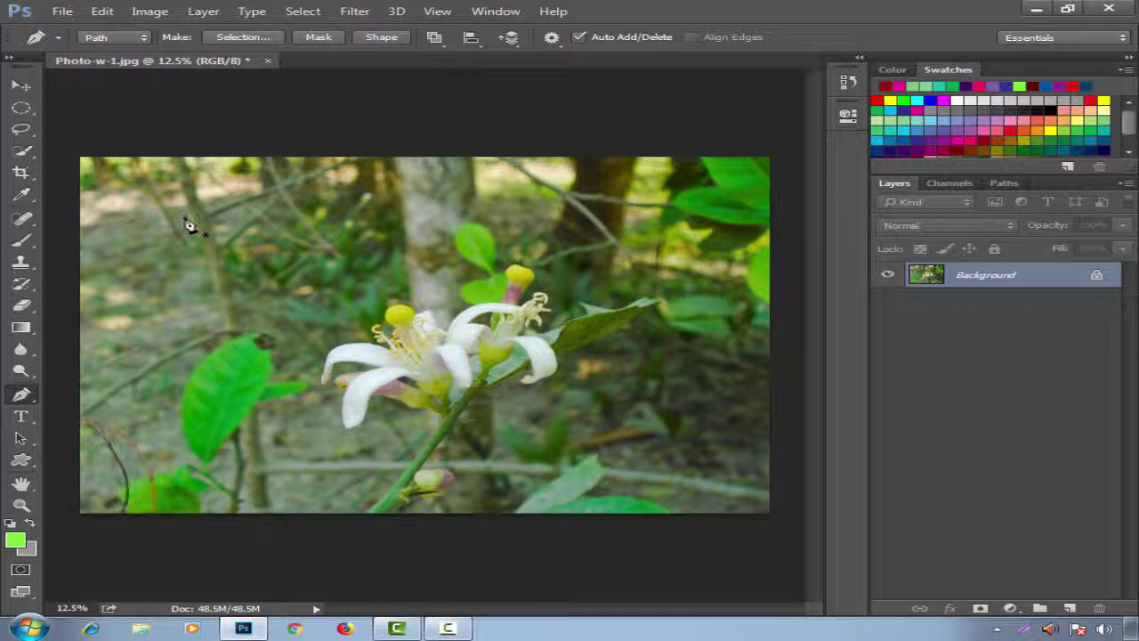
{"action": "left_click", "coordinate": [342, 220]}
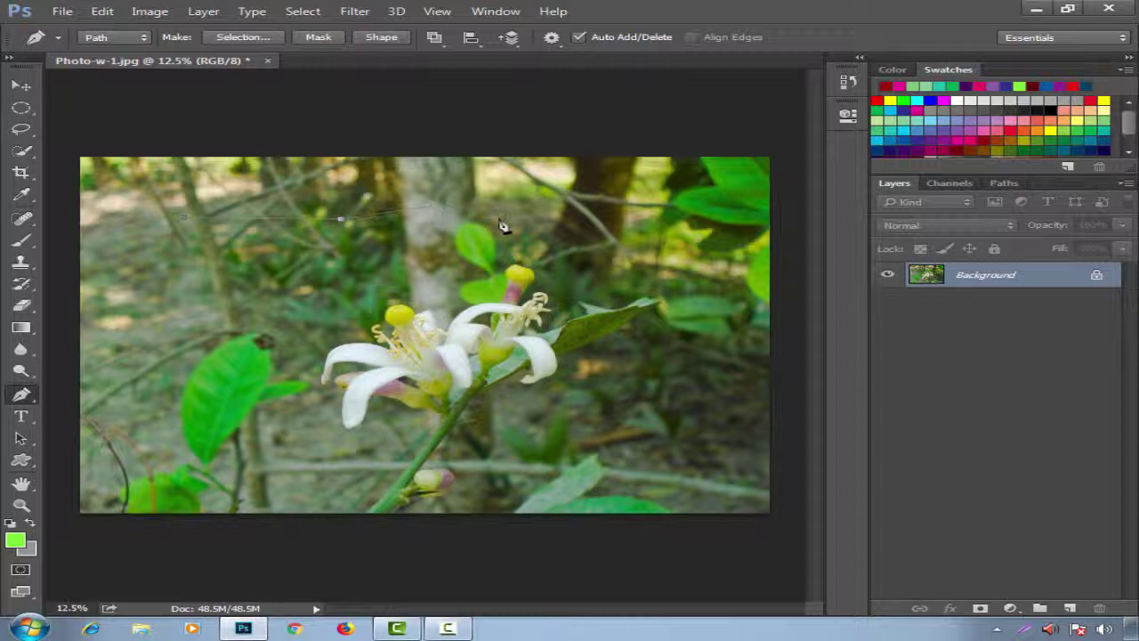
{"action": "left_click", "coordinate": [563, 223]}
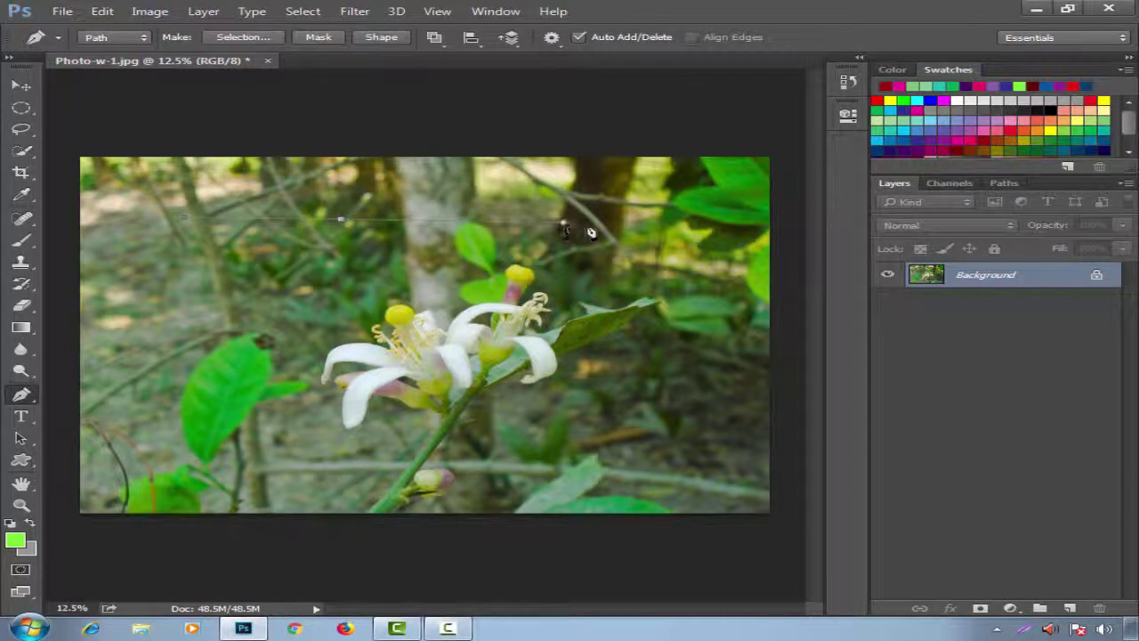
{"action": "left_click", "coordinate": [729, 219]}
{"action": "left_click", "coordinate": [737, 389]}
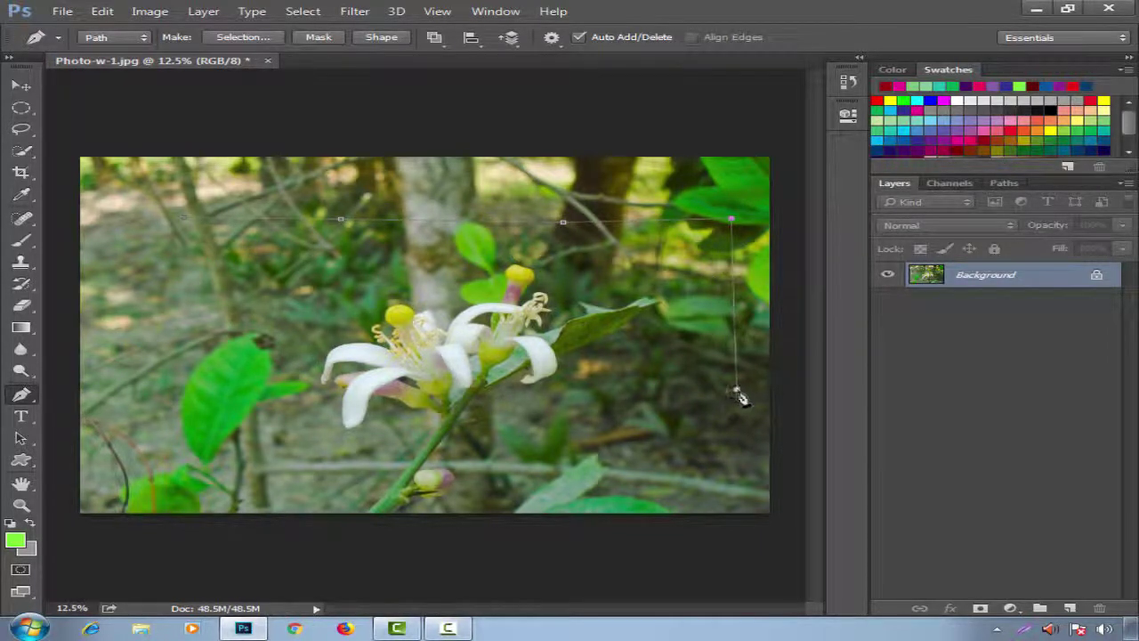
{"action": "left_click", "coordinate": [742, 468]}
{"action": "left_click", "coordinate": [277, 466]}
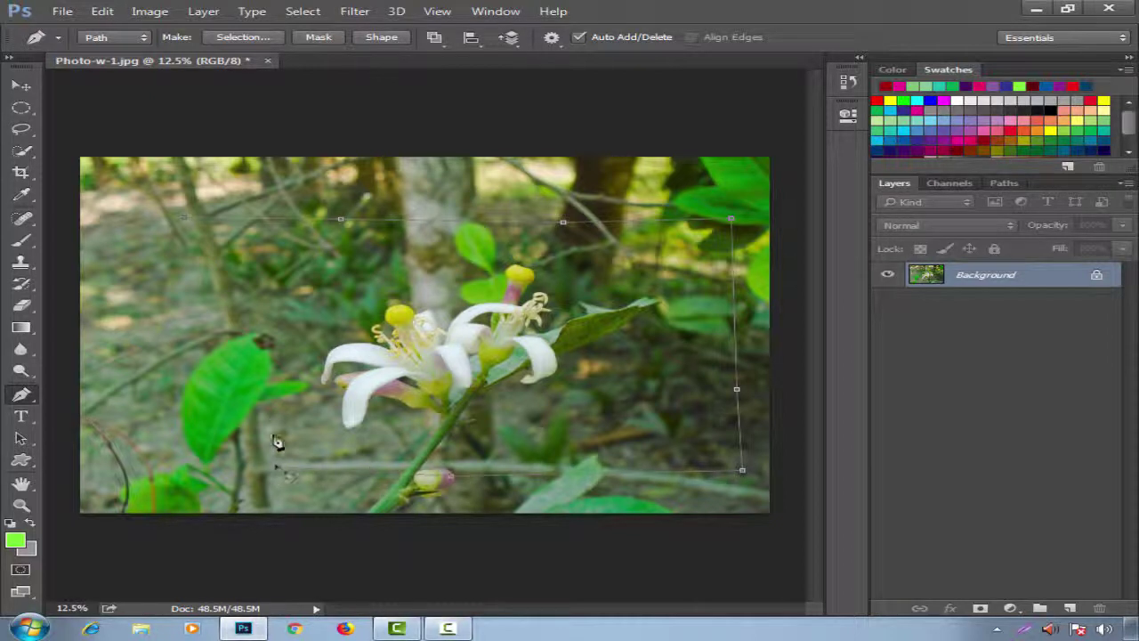
{"action": "left_click", "coordinate": [280, 273]}
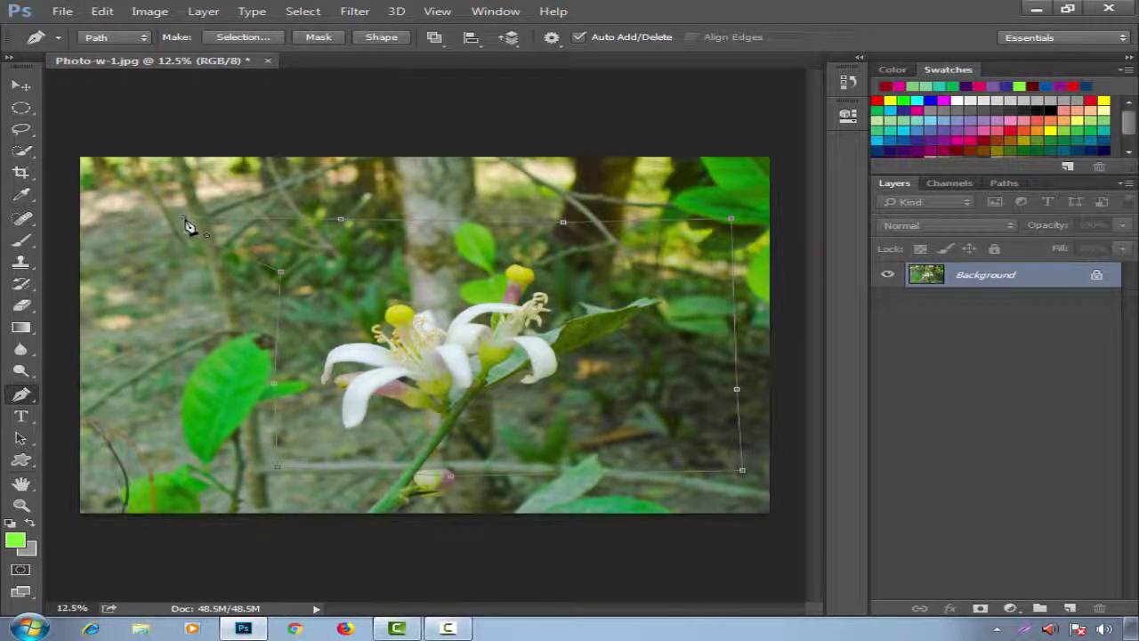
{"action": "left_click", "coordinate": [186, 221]}
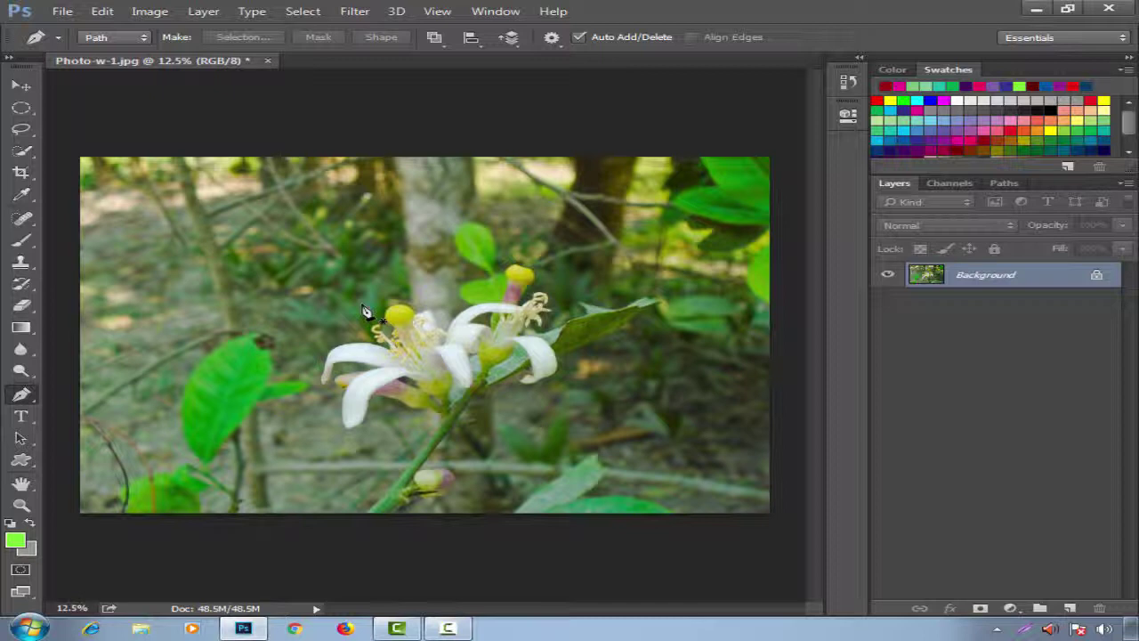
{"action": "left_click", "coordinate": [178, 211]}
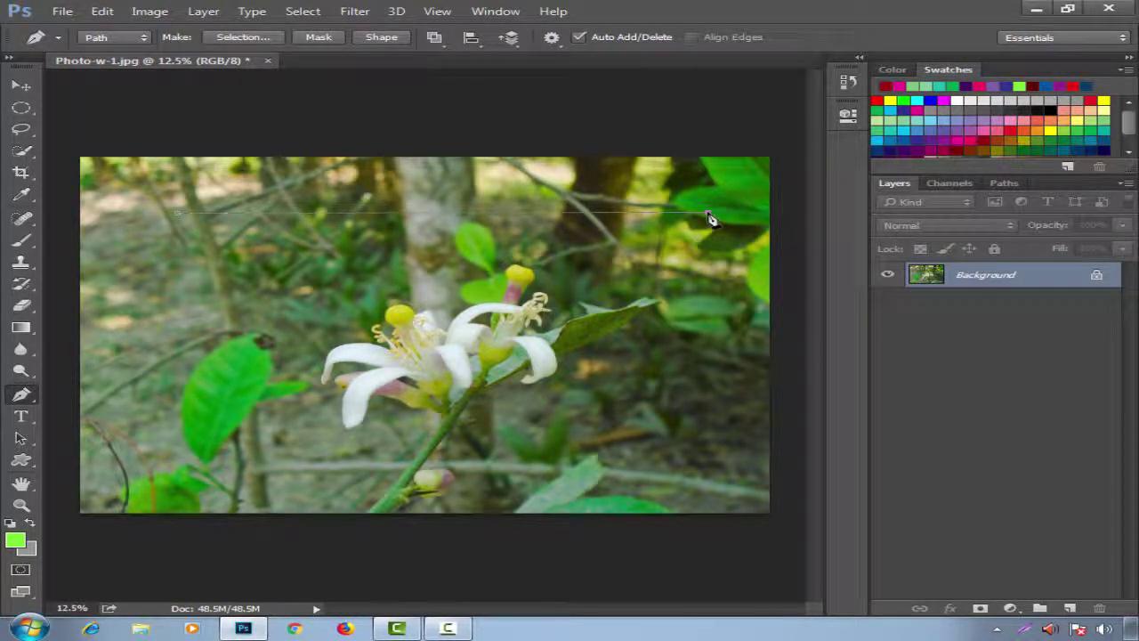
{"action": "key", "text": "ctrl+z"}
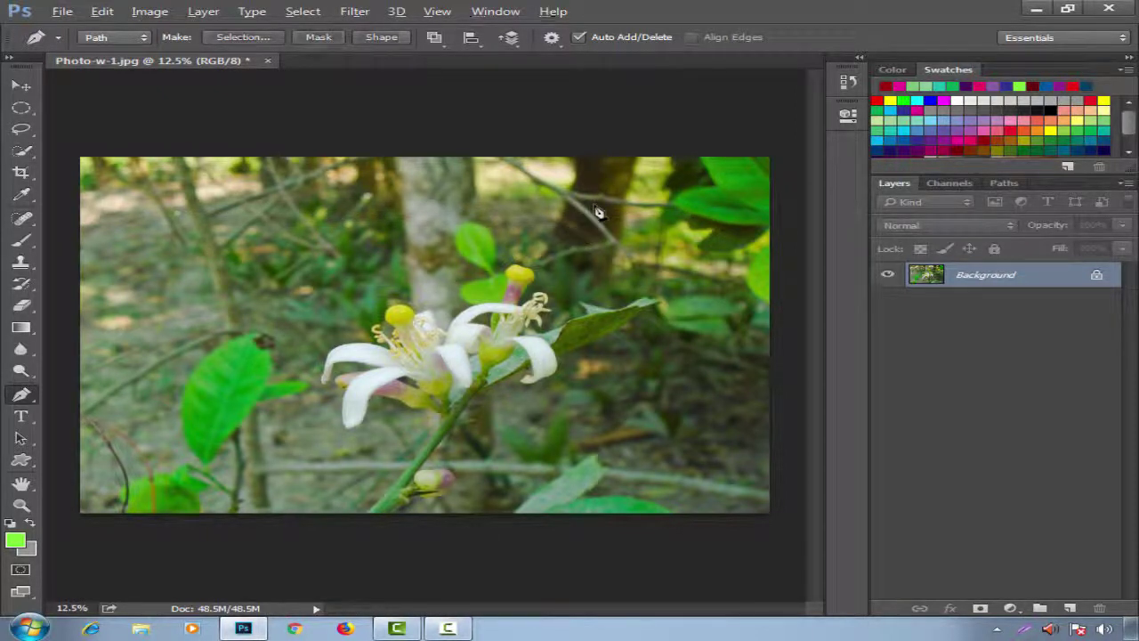
{"action": "key", "text": "ctrl+plus"}
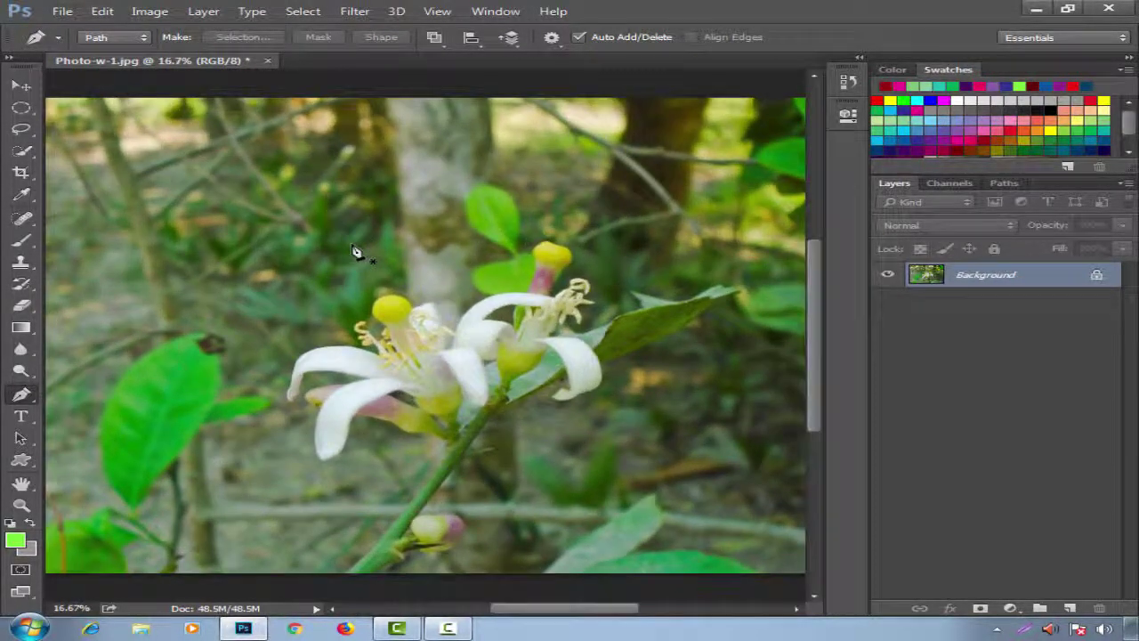
{"action": "left_click", "coordinate": [108, 177]}
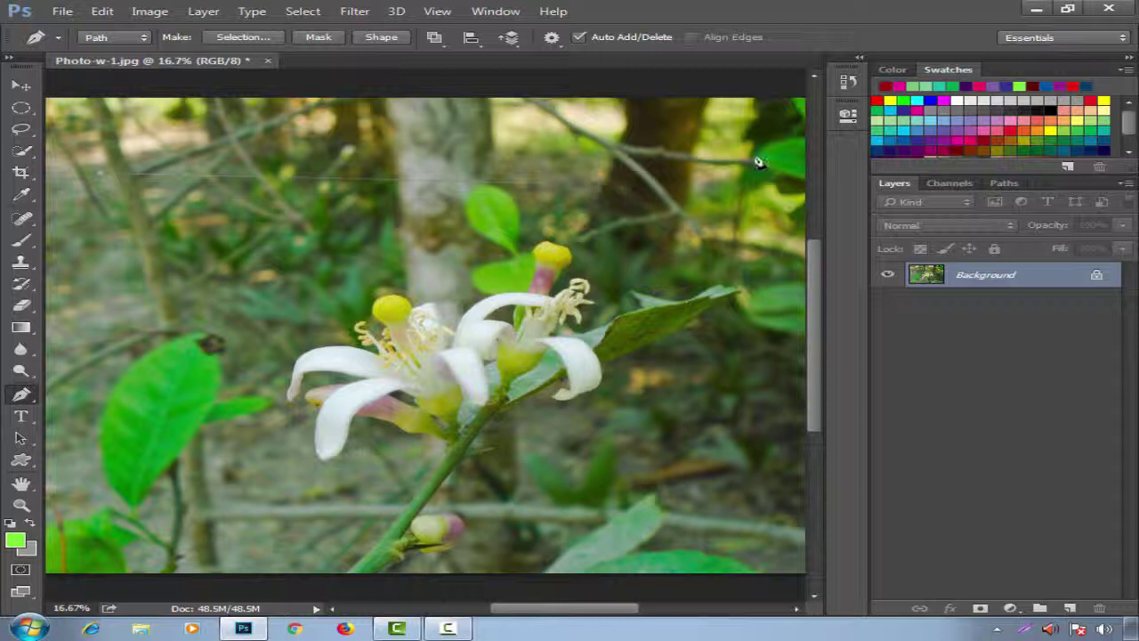
{"action": "left_click", "coordinate": [755, 162]}
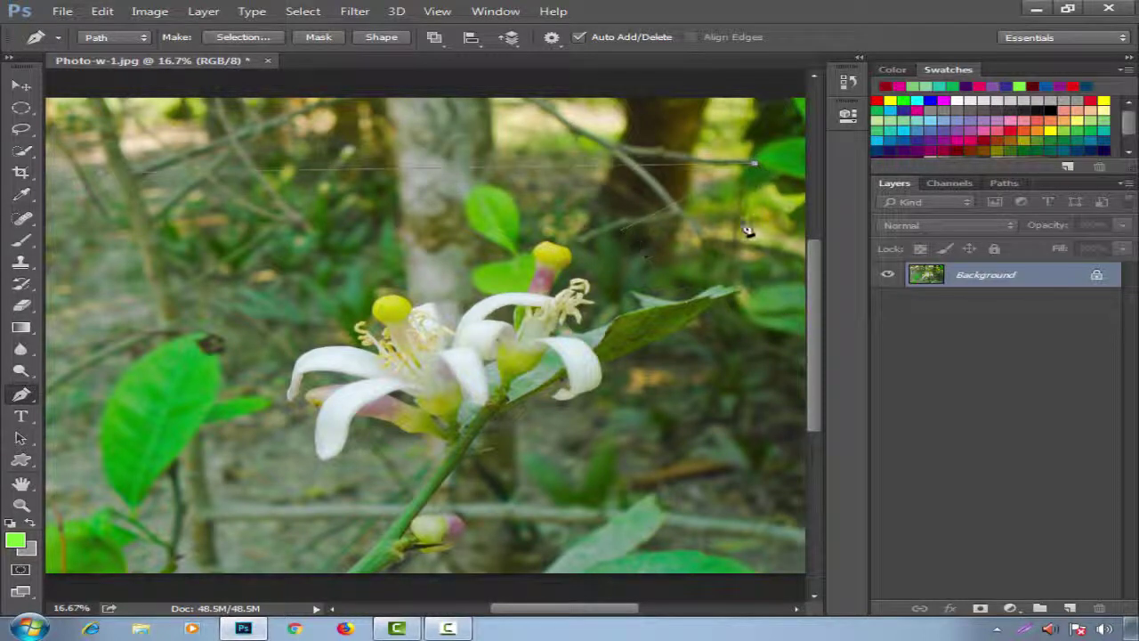
{"action": "key", "text": "Delete"}
{"action": "key", "text": "Delete"}
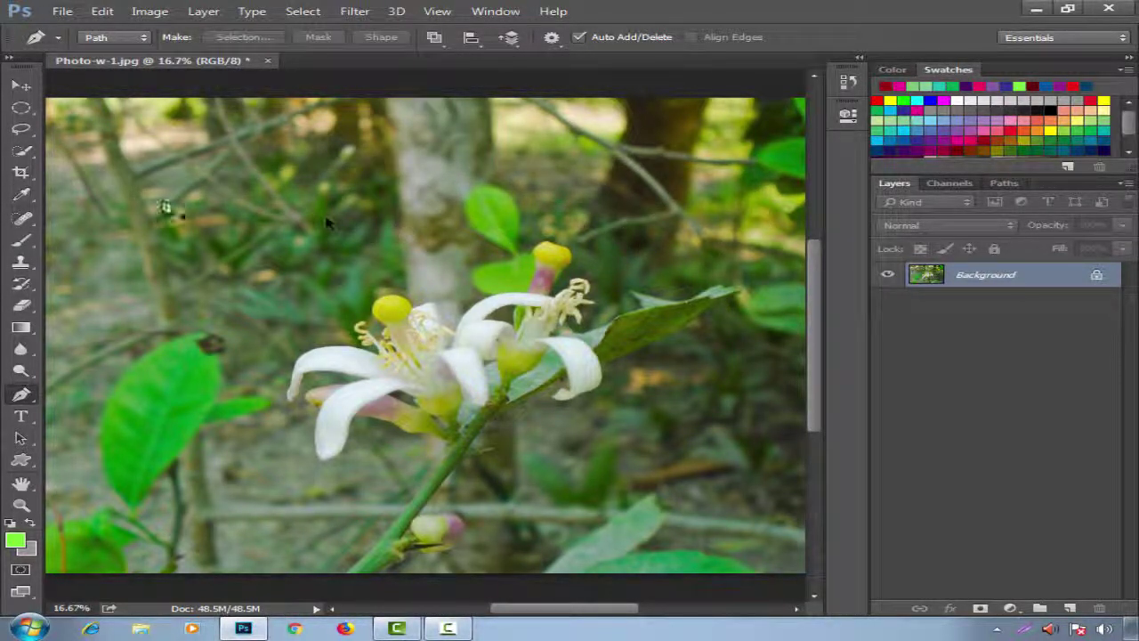
{"action": "left_click", "coordinate": [72, 166]}
{"action": "left_click", "coordinate": [199, 313]}
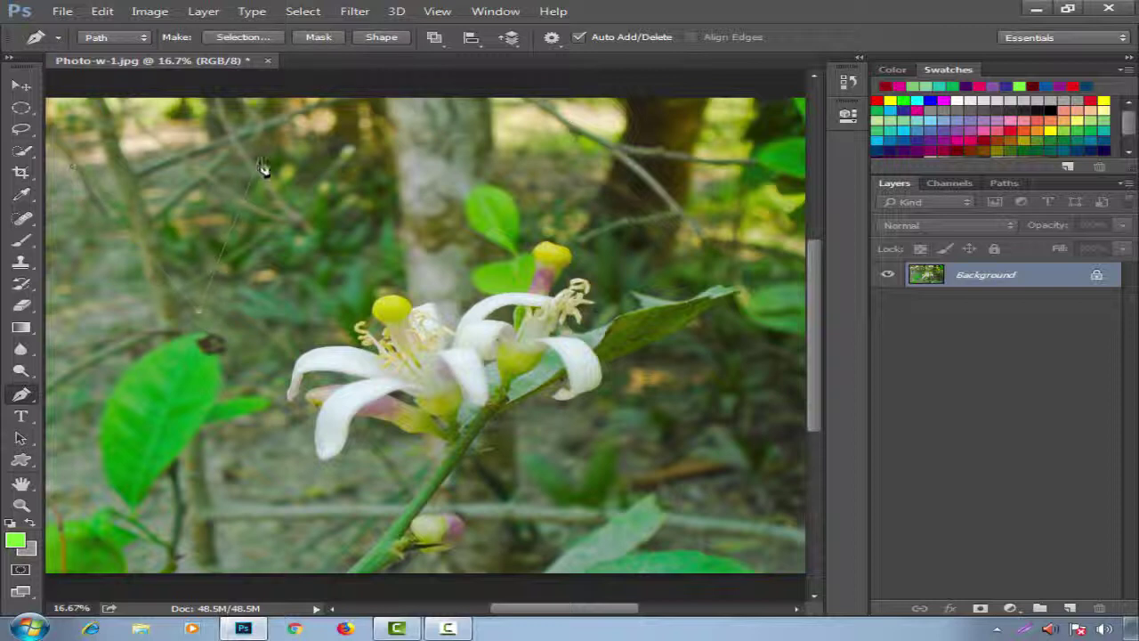
{"action": "left_click", "coordinate": [265, 151]}
{"action": "left_click", "coordinate": [380, 320]}
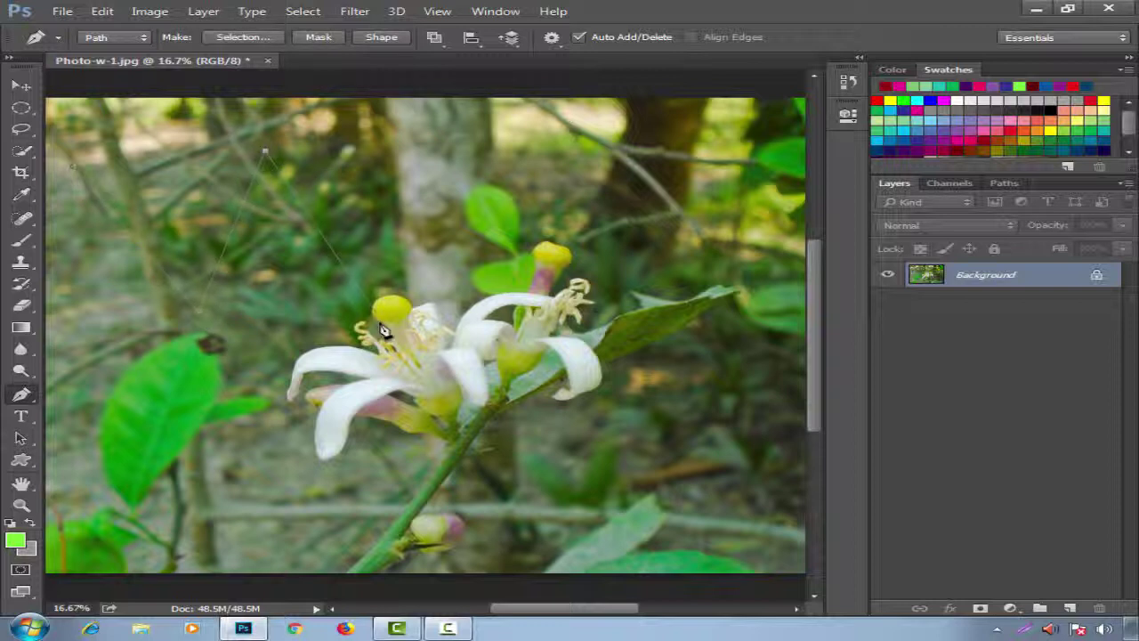
{"action": "left_click", "coordinate": [500, 146]}
{"action": "left_click", "coordinate": [649, 325]}
{"action": "key", "text": "ctrl+alt+z"}
{"action": "key", "text": "ctrl+alt+z"}
{"action": "key", "text": "ctrl+alt+z"}
{"action": "key", "text": "ctrl+alt+z"}
{"action": "key", "text": "ctrl+alt+z"}
{"action": "left_click", "coordinate": [113, 287]}
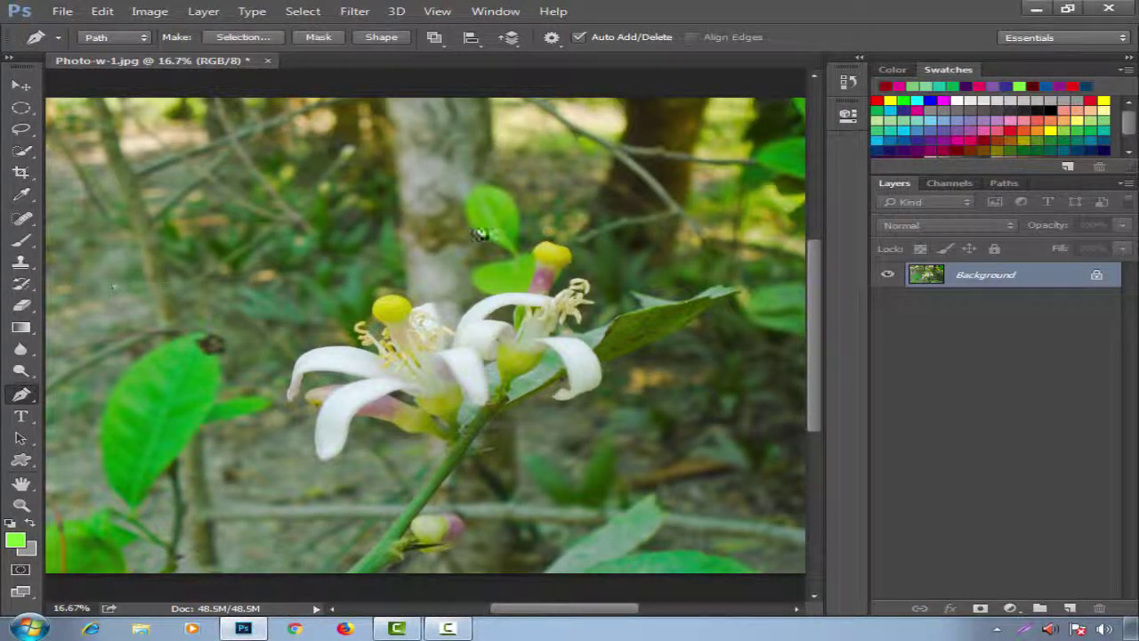
{"action": "left_click_drag", "start_coordinate": [713, 286], "coordinate": [670, 394]}
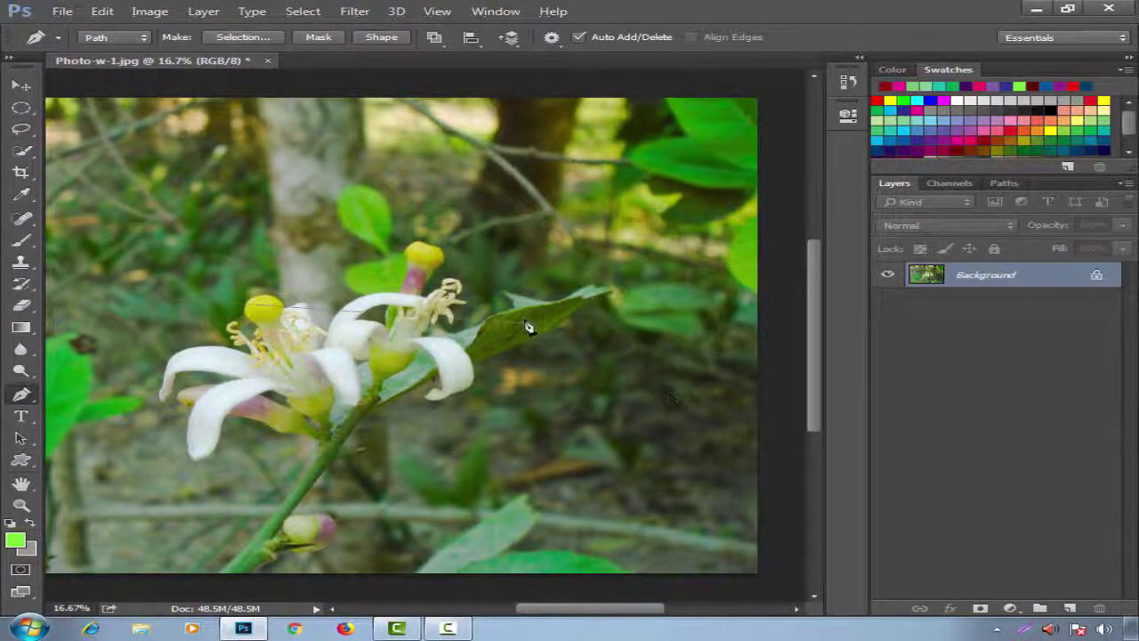
{"action": "key", "text": "ctrl+minus"}
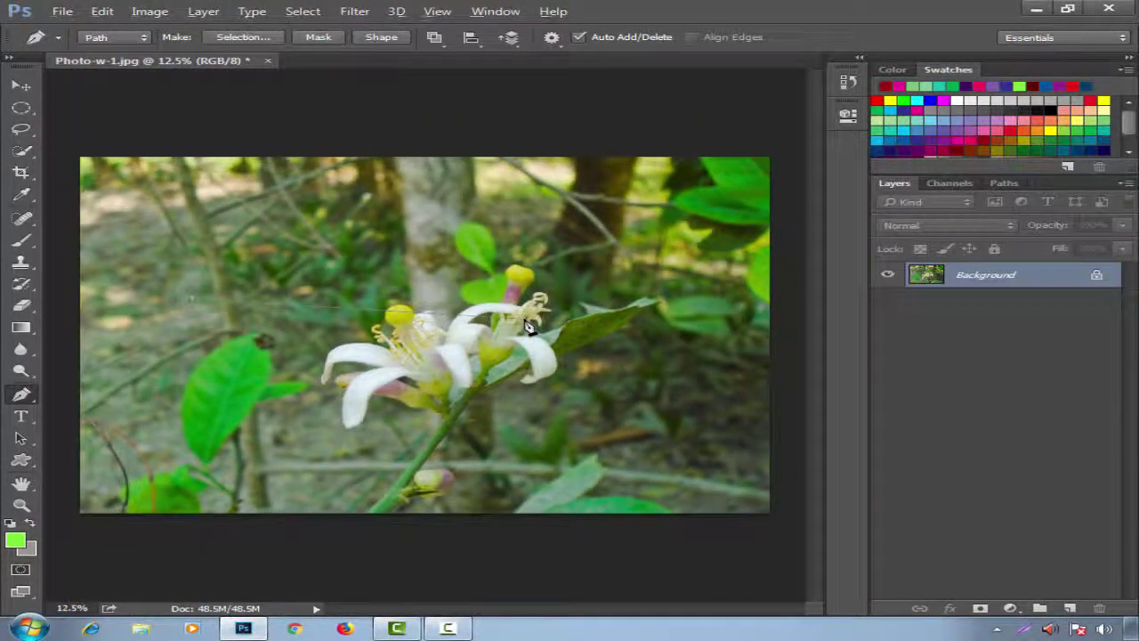
{"action": "key", "text": "Escape"}
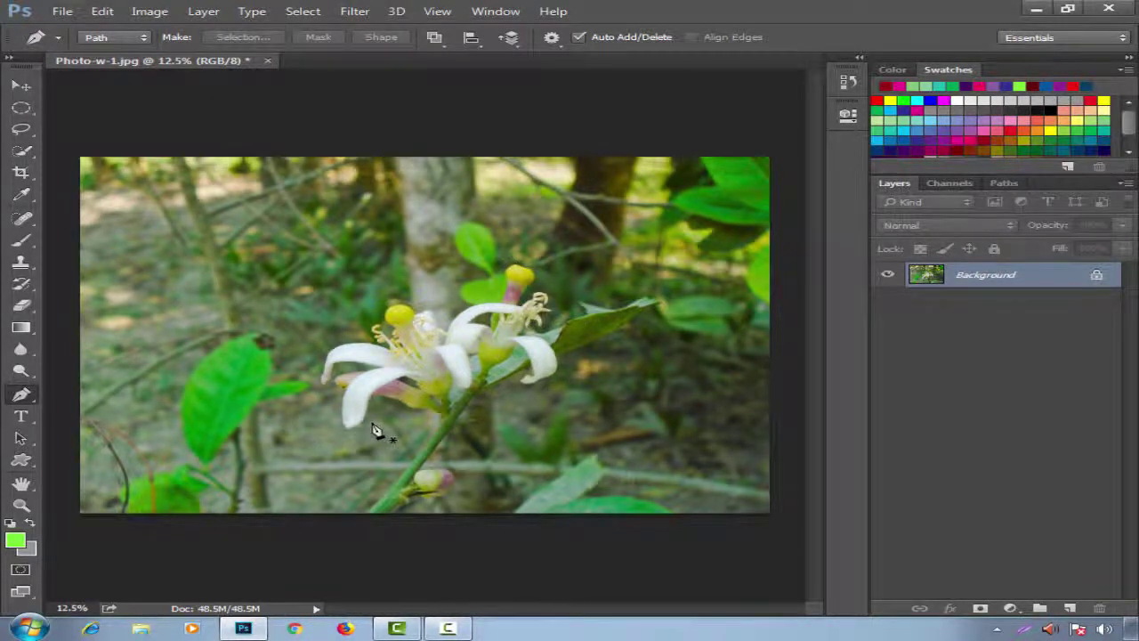
{"action": "key", "text": "ctrl+plus"}
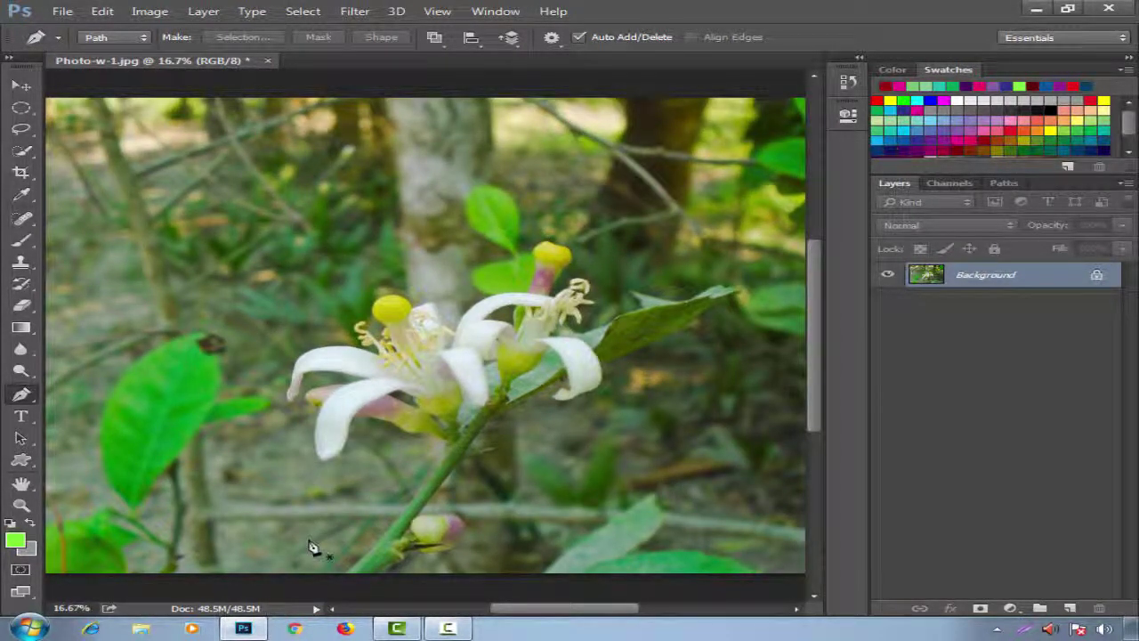
Start the path at the photo's bottom edge and trace the petals past the yellow buds.
{"action": "left_click", "coordinate": [341, 415]}
{"action": "left_click", "coordinate": [348, 575]}
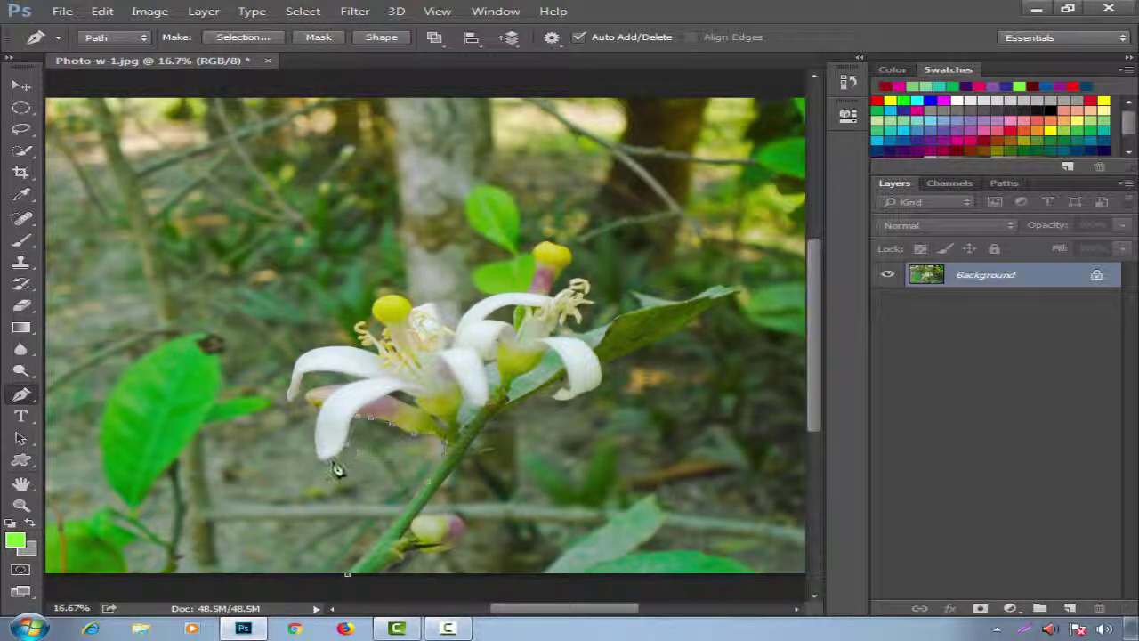
{"action": "left_click", "coordinate": [321, 462]}
{"action": "left_click", "coordinate": [309, 437]}
{"action": "left_click", "coordinate": [283, 373]}
{"action": "left_click", "coordinate": [303, 344]}
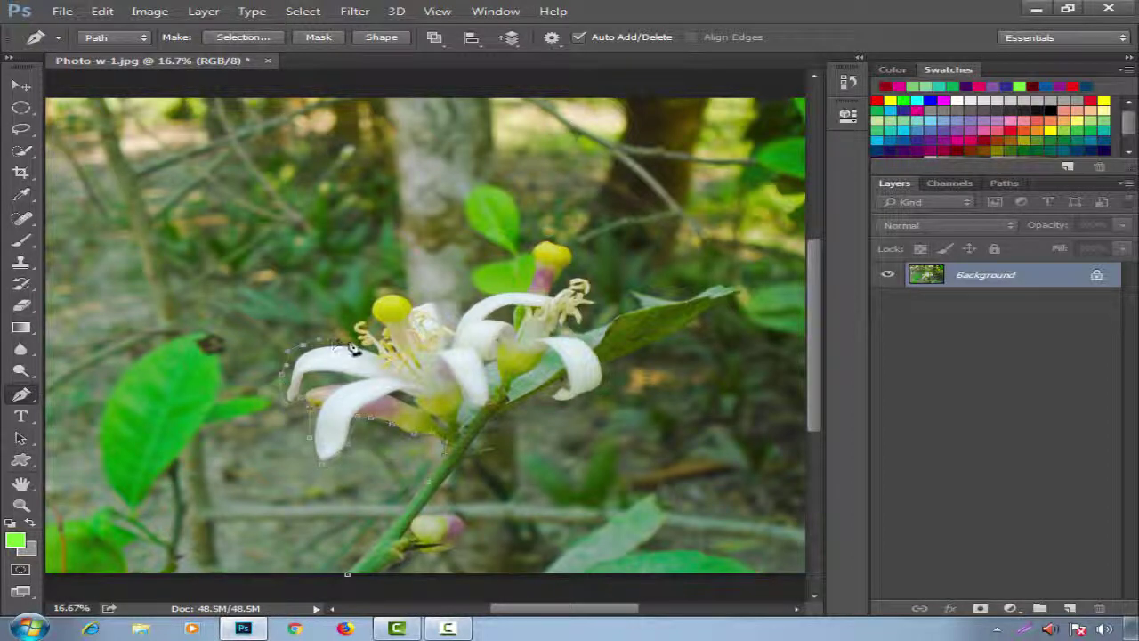
{"action": "left_click", "coordinate": [340, 314]}
{"action": "left_click", "coordinate": [364, 293]}
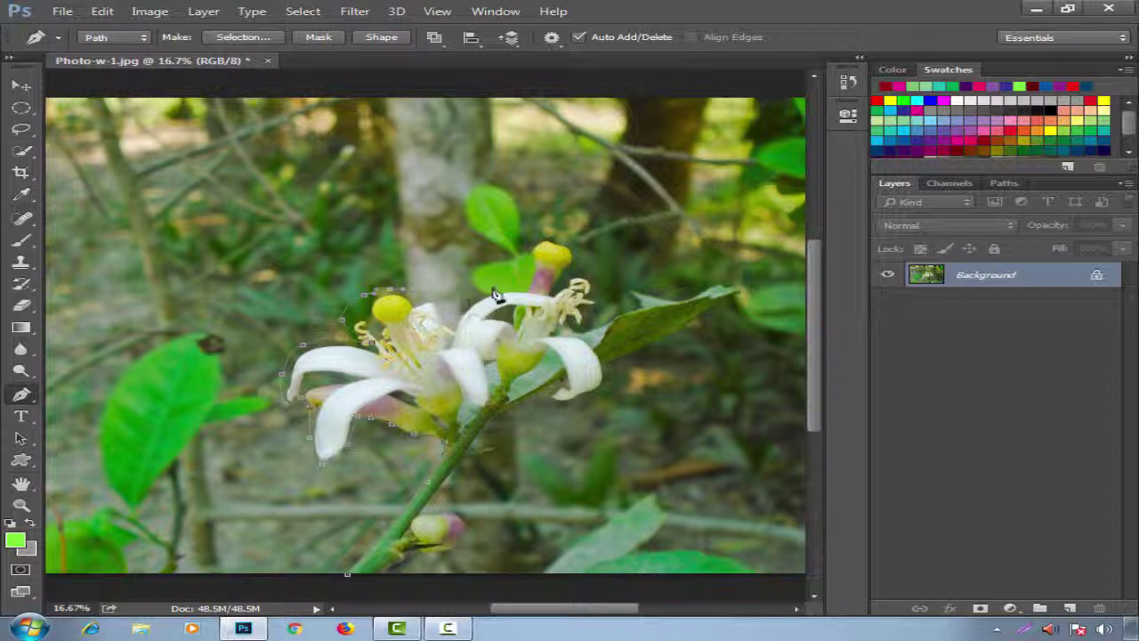
{"action": "left_click", "coordinate": [495, 286]}
{"action": "left_click", "coordinate": [514, 256]}
Outline the leaf up to its tip and back along its lower edge.
{"action": "left_click", "coordinate": [588, 238]}
{"action": "left_click", "coordinate": [604, 277]}
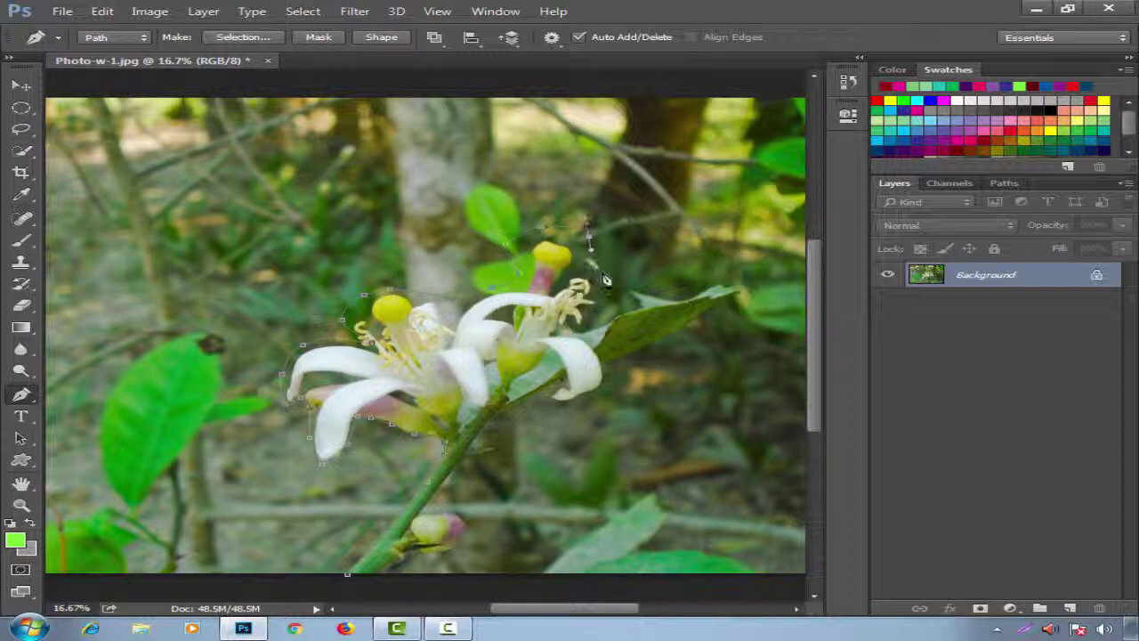
{"action": "left_click", "coordinate": [637, 288]}
{"action": "left_click", "coordinate": [677, 287]}
{"action": "left_click", "coordinate": [752, 285]}
{"action": "left_click", "coordinate": [731, 309]}
{"action": "left_click", "coordinate": [694, 335]}
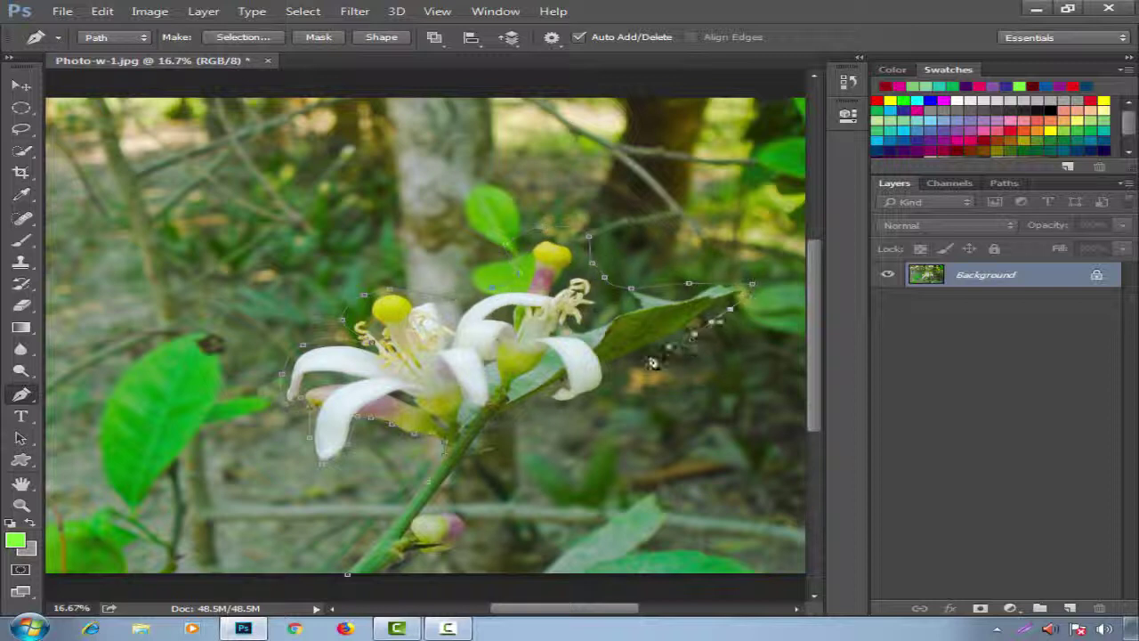
{"action": "left_click", "coordinate": [639, 358]}
{"action": "left_click", "coordinate": [601, 371]}
Trace the petal's lower edge and curve down the stem to the bottom-edge anchor.
{"action": "left_click", "coordinate": [589, 398]}
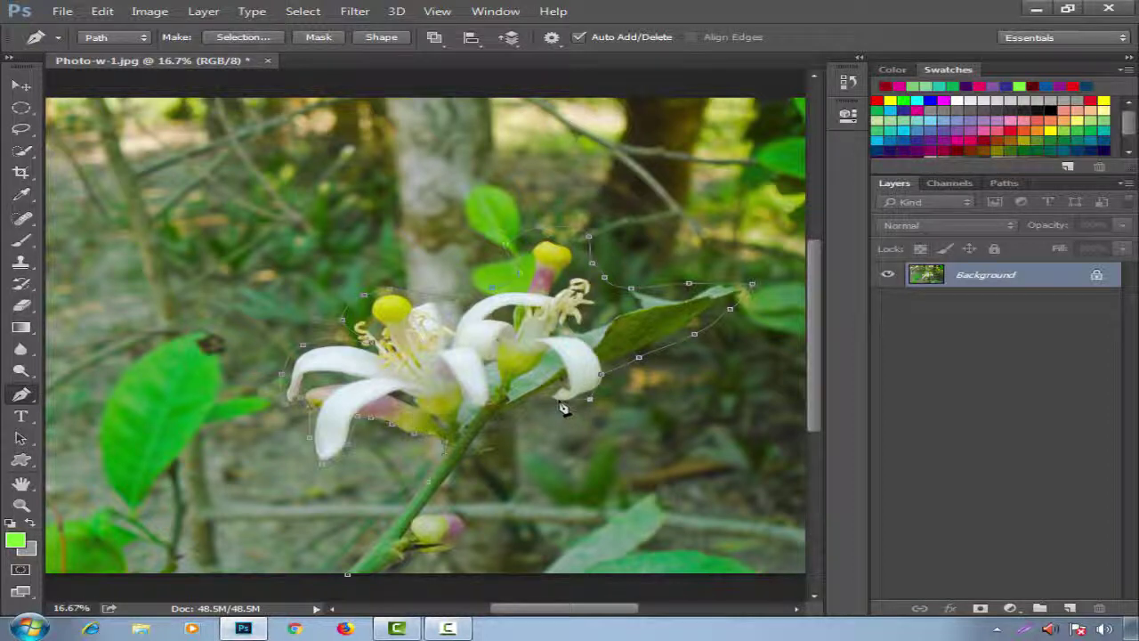
{"action": "left_click", "coordinate": [559, 399]}
{"action": "left_click", "coordinate": [522, 402]}
{"action": "mouse_move", "coordinate": [490, 430]}
{"action": "left_mouse_down"}
{"action": "mouse_move", "coordinate": [496, 447]}
{"action": "mouse_move", "coordinate": [456, 503]}
{"action": "mouse_move", "coordinate": [431, 569]}
{"action": "mouse_move", "coordinate": [398, 579]}
{"action": "left_mouse_up"}
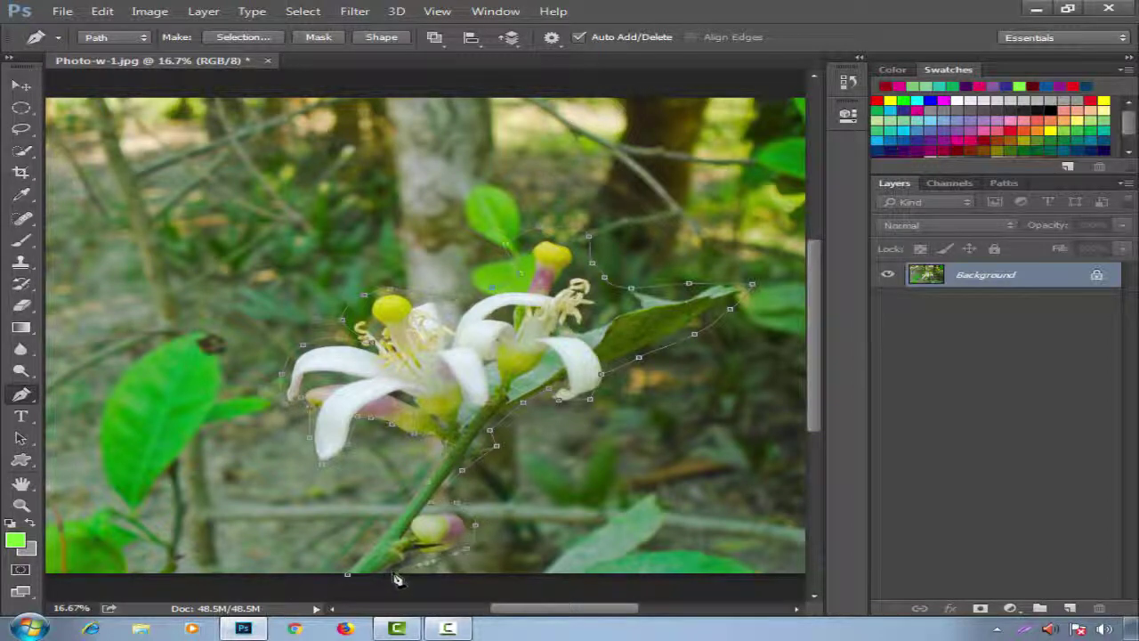
{"action": "left_click", "coordinate": [348, 574]}
{"action": "left_click_drag", "start_coordinate": [386, 577], "coordinate": [352, 576]}
{"action": "key", "text": "ctrl+minus"}
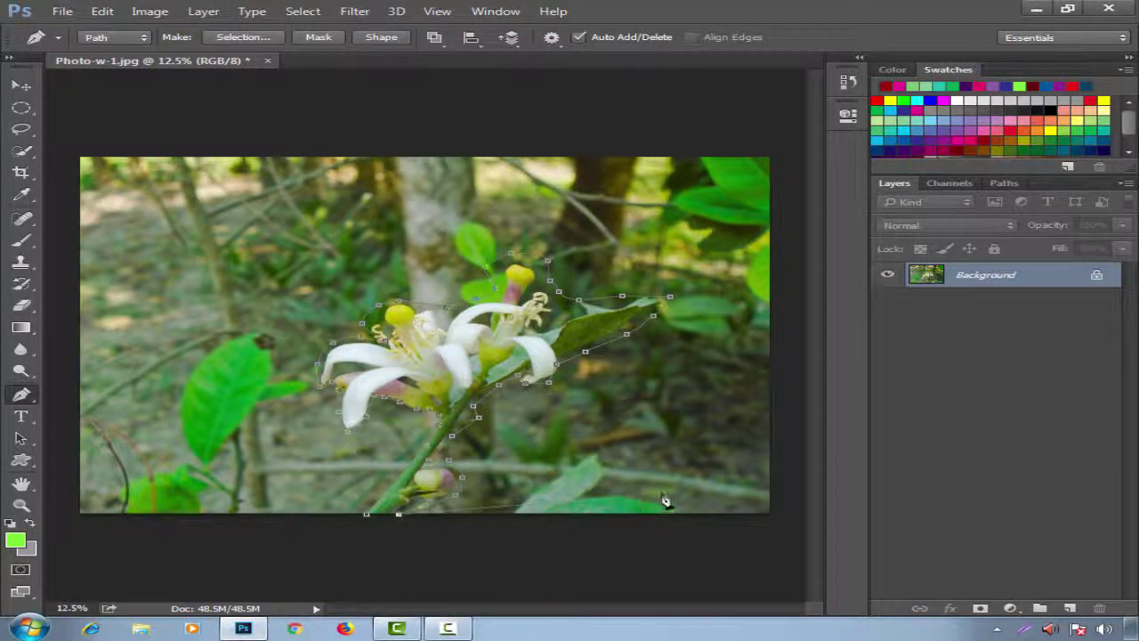
Extend the flower path through all four photo corners and close it at its bottom-edge start.
{"action": "left_click", "coordinate": [772, 515]}
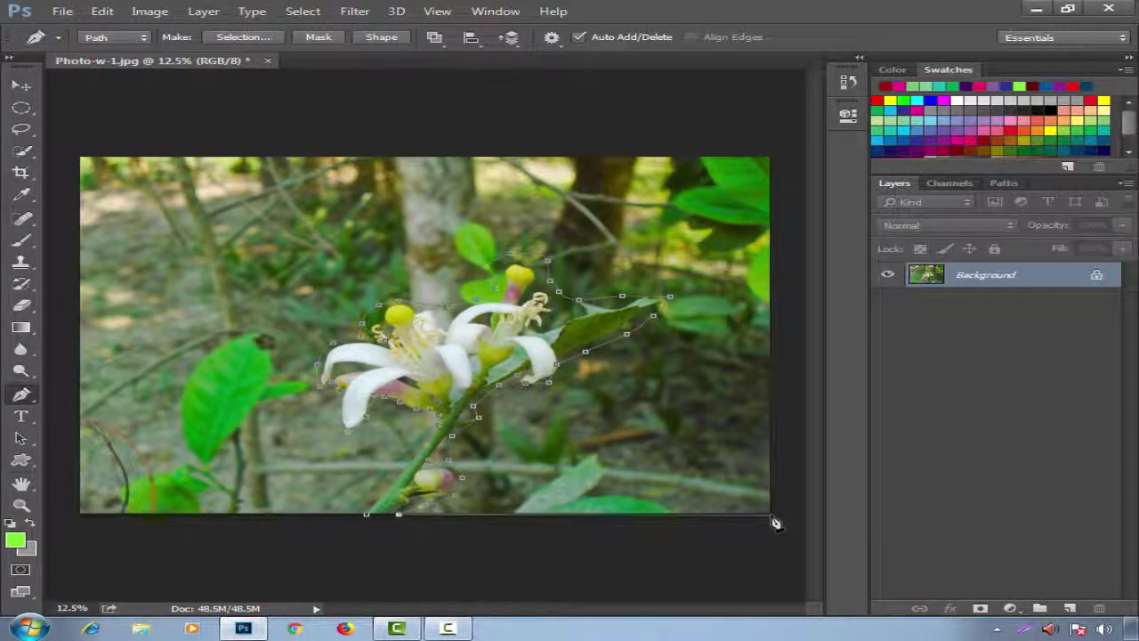
{"action": "left_click", "coordinate": [768, 158]}
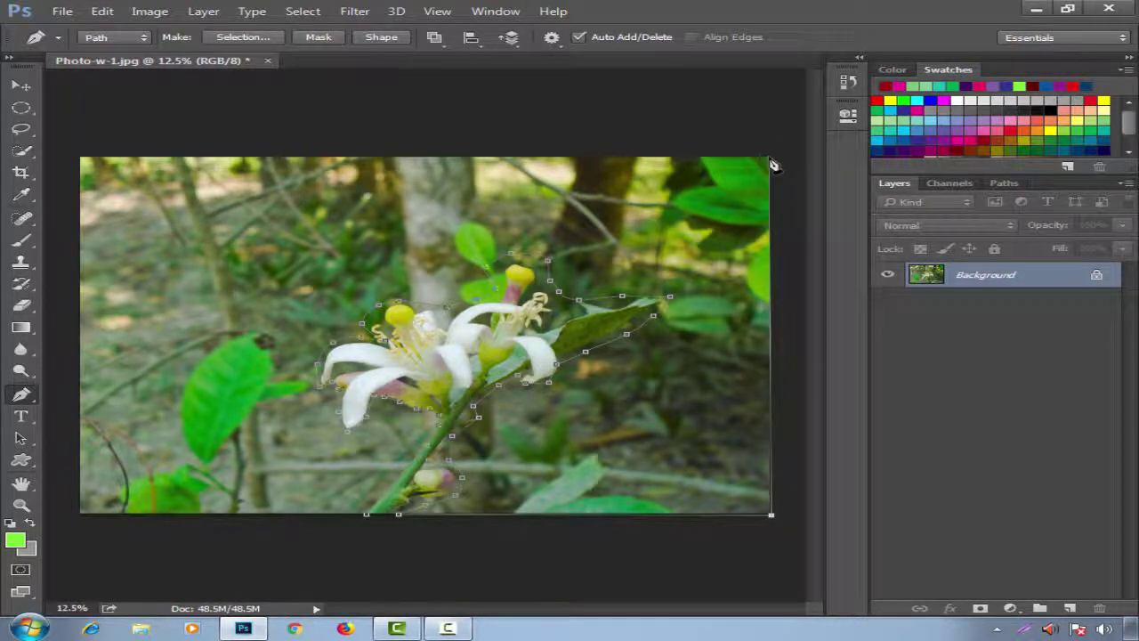
{"action": "left_click", "coordinate": [76, 158]}
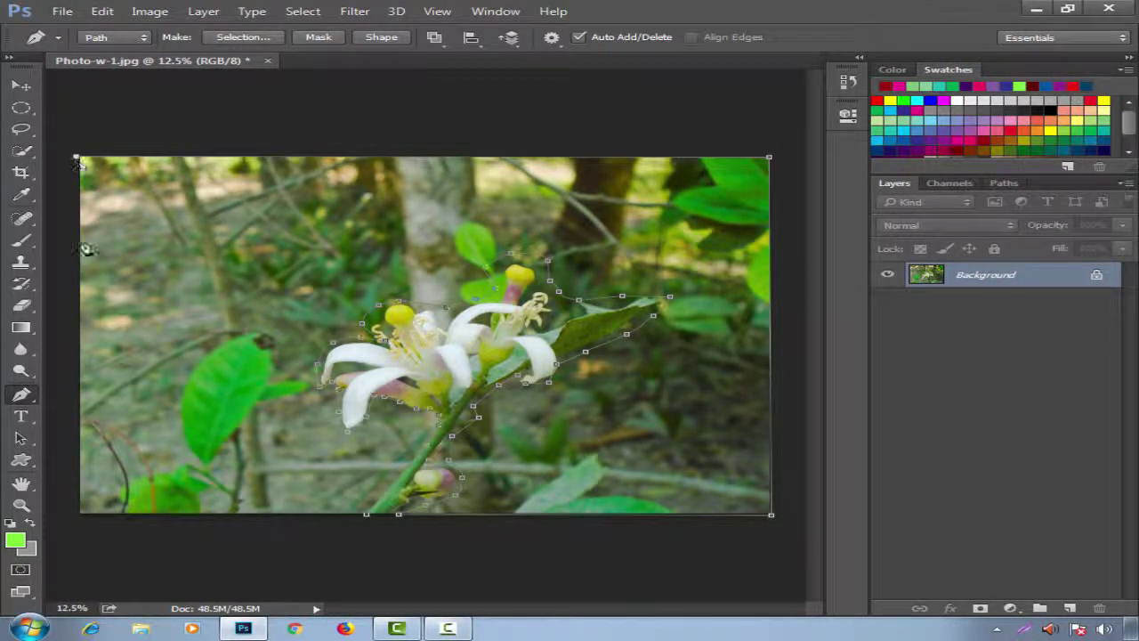
{"action": "left_click", "coordinate": [80, 510]}
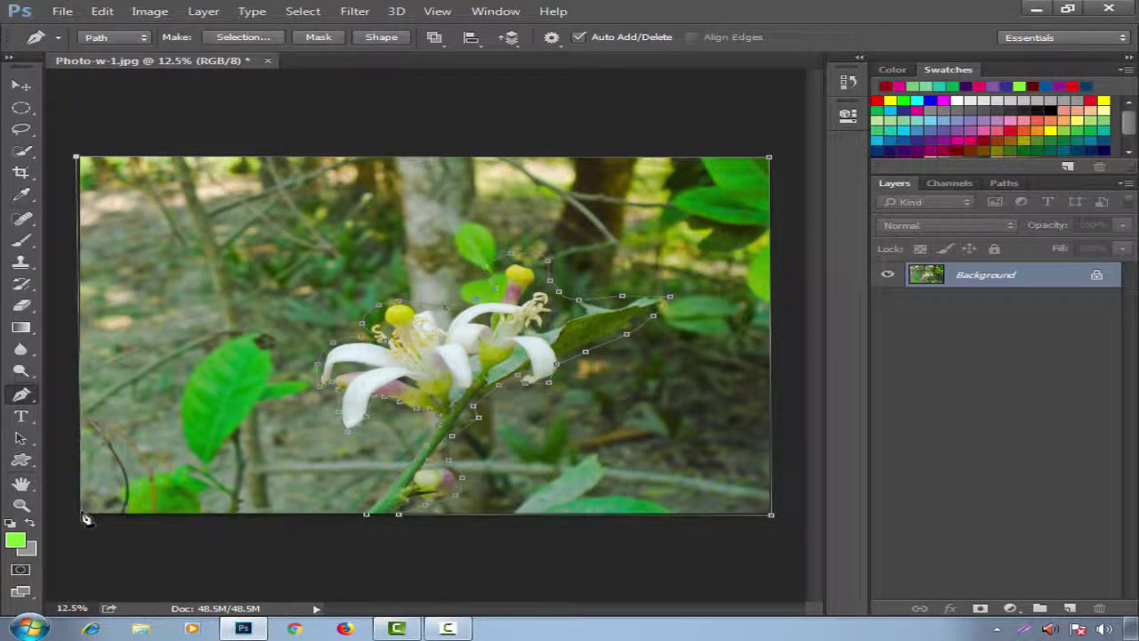
{"action": "left_click", "coordinate": [366, 515]}
{"action": "key", "text": "ctrl+plus"}
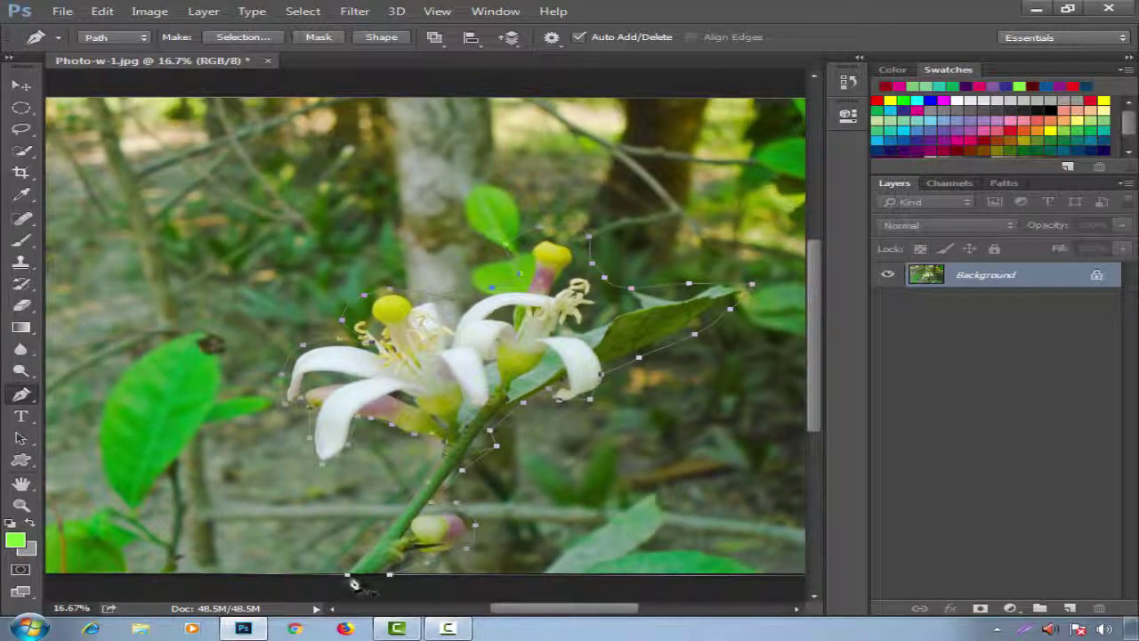
Turn the closed path into a background selection with Make Selection, then bring up Color Balance.
{"action": "key", "text": "ctrl+minus"}
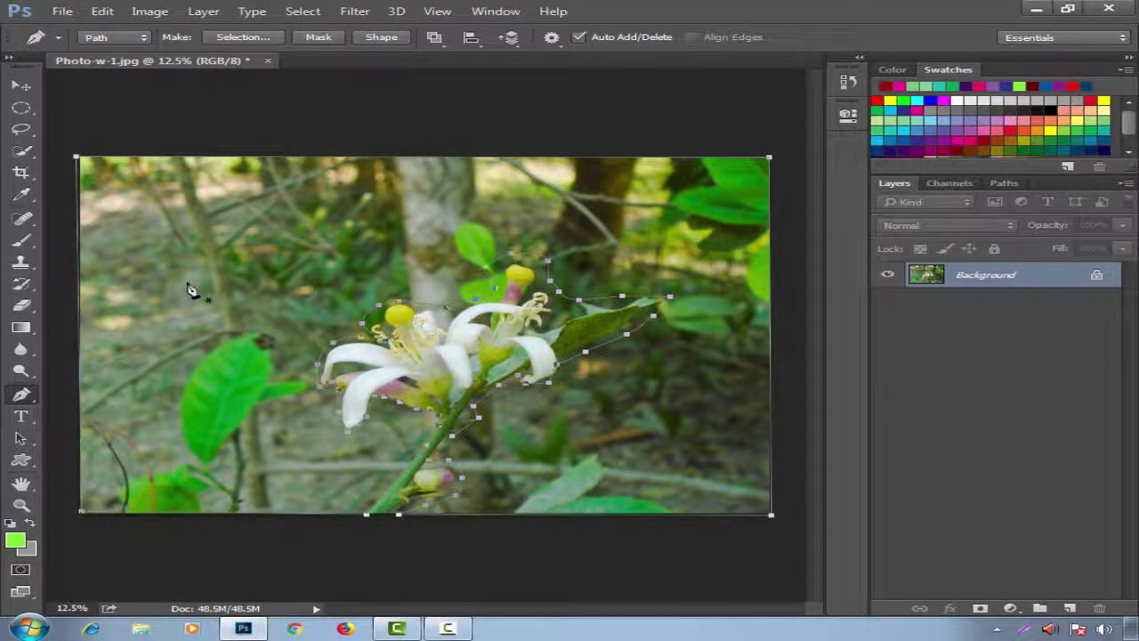
{"action": "right_click", "coordinate": [189, 290]}
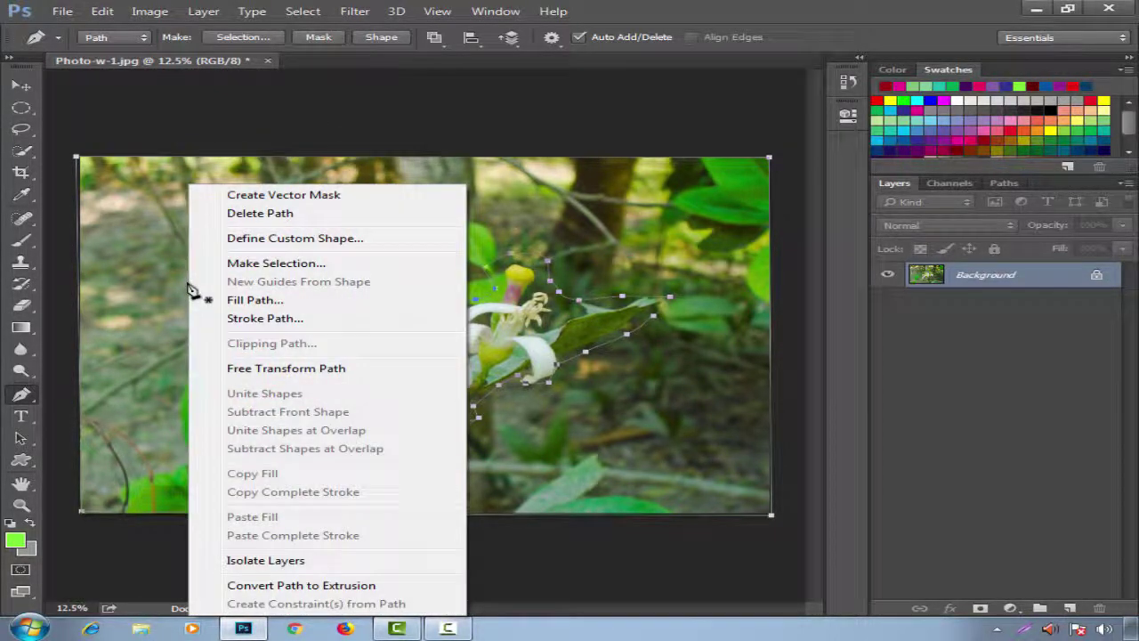
{"action": "left_click", "coordinate": [269, 263]}
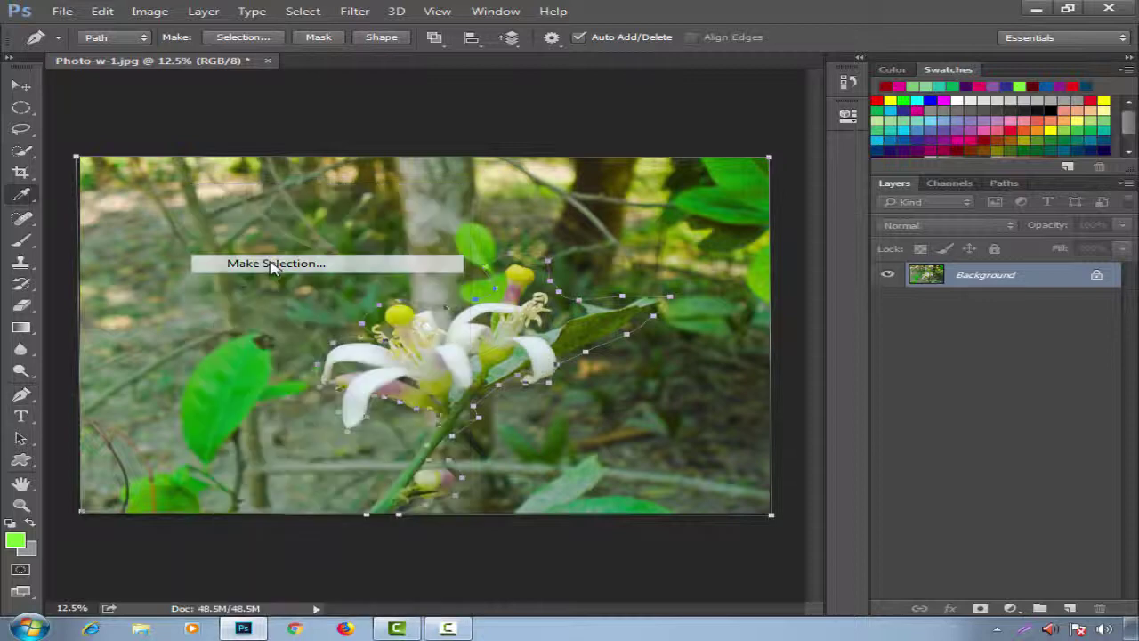
{"action": "left_click", "coordinate": [688, 173]}
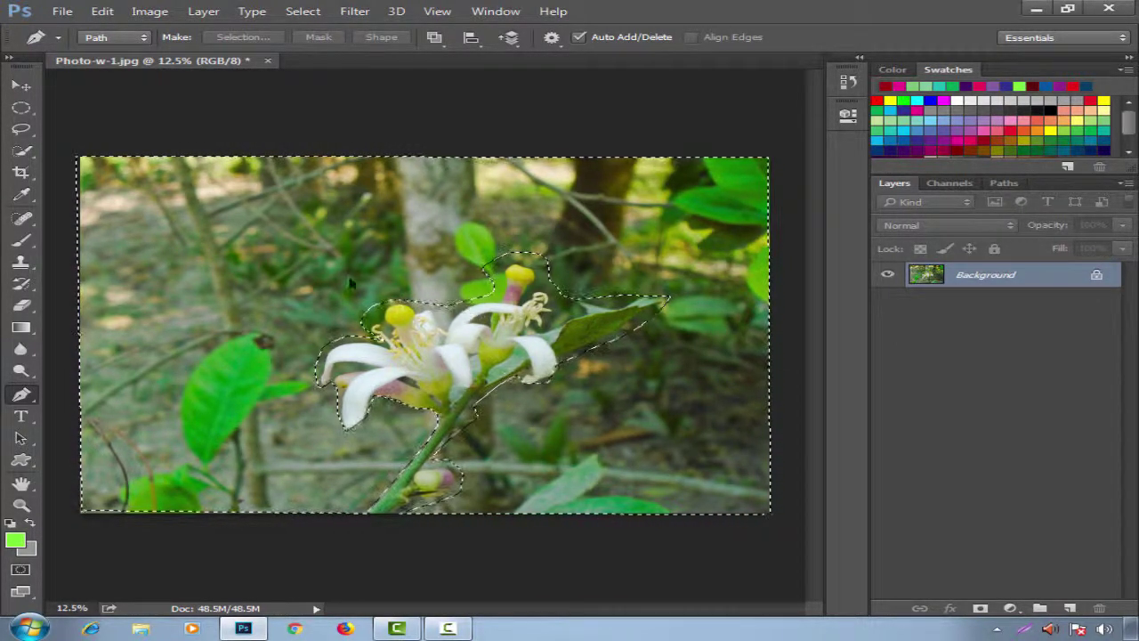
{"action": "key", "text": "ctrl+d"}
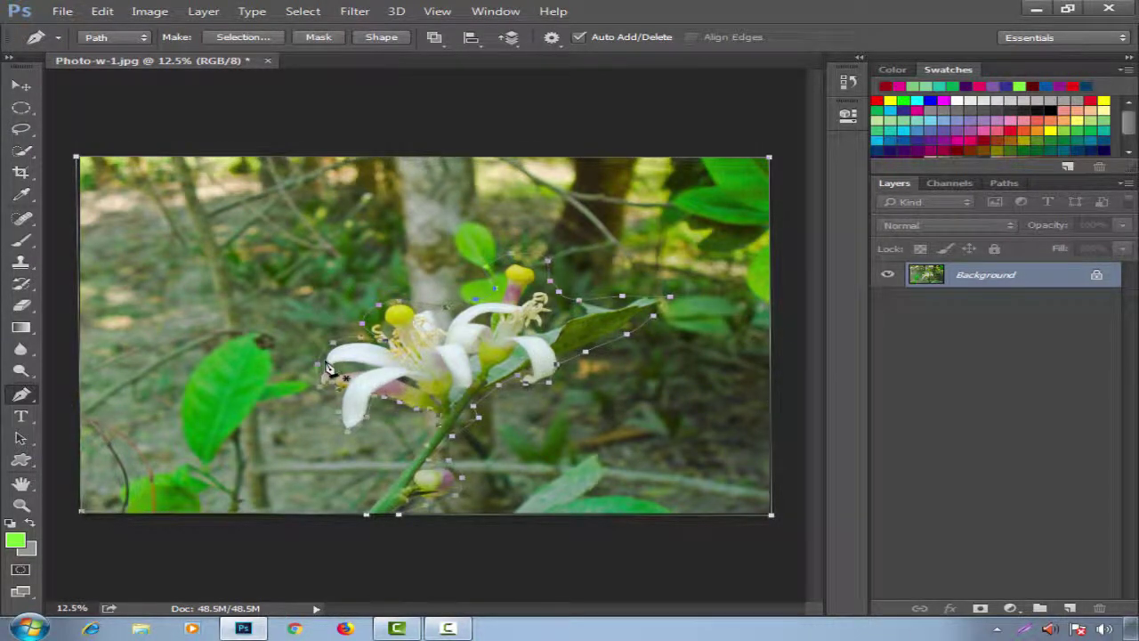
{"action": "key", "text": "ctrl+Return"}
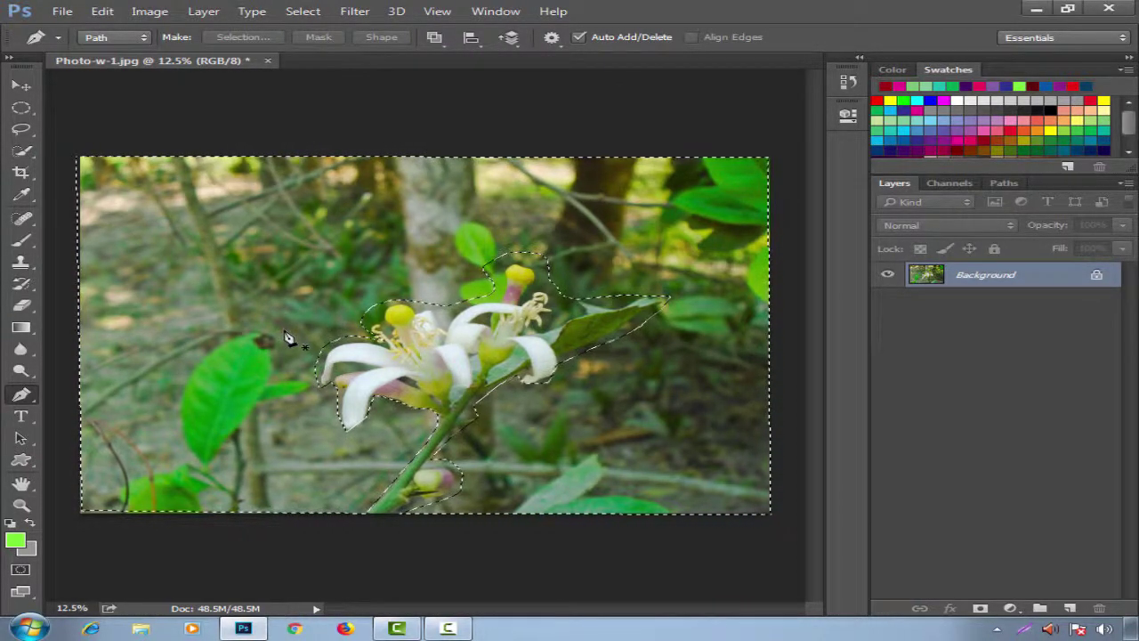
{"action": "key", "text": "ctrl+b"}
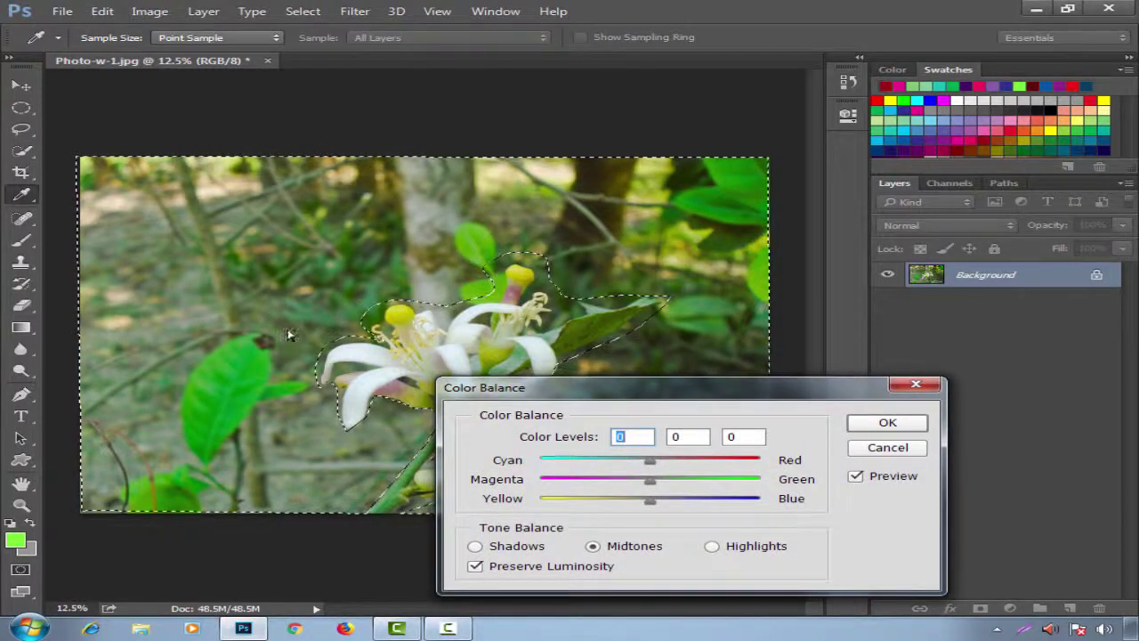
Shift the background midtones to Green +60 in Color Balance, apply it, and deselect.
{"action": "left_click_drag", "start_coordinate": [649, 480], "coordinate": [717, 487]}
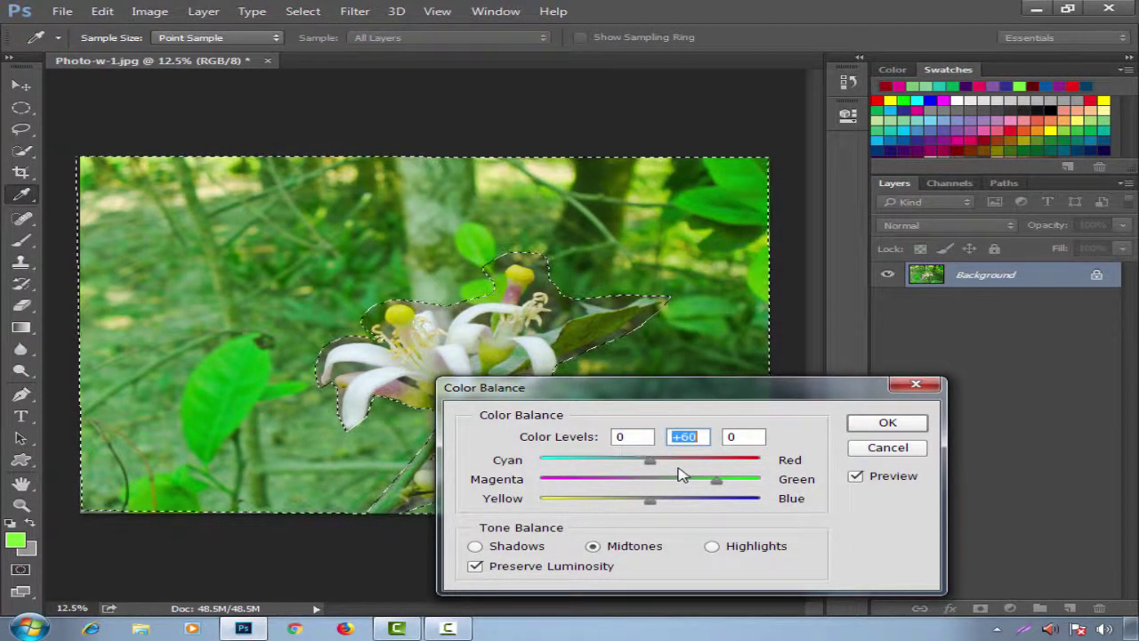
{"action": "left_click", "coordinate": [888, 424]}
{"action": "key", "text": "p"}
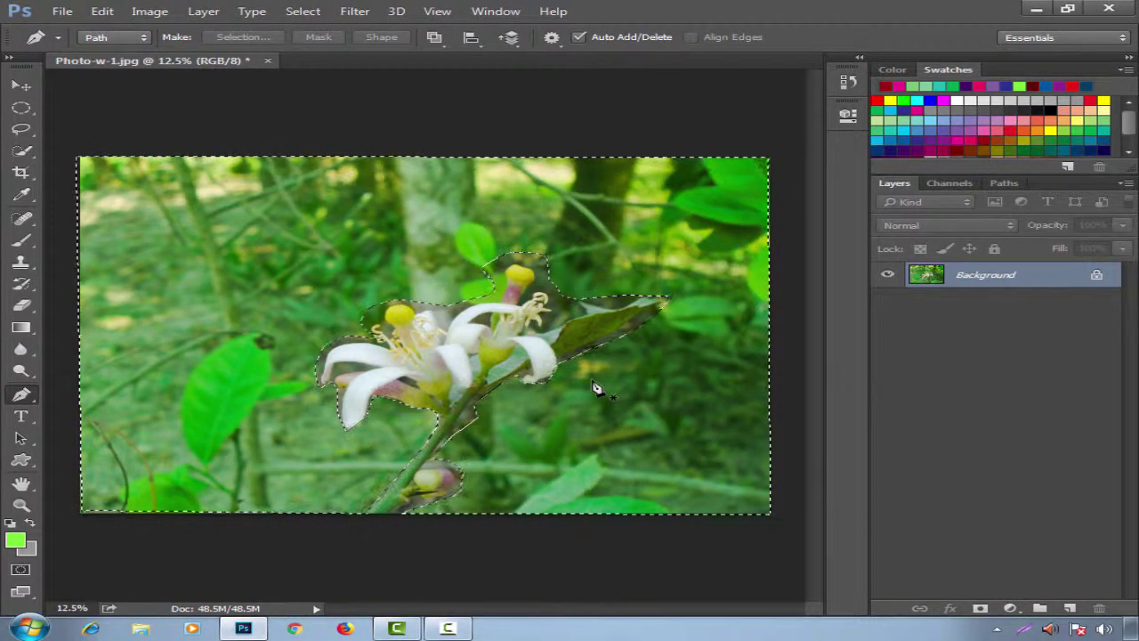
{"action": "key", "text": "ctrl+d"}
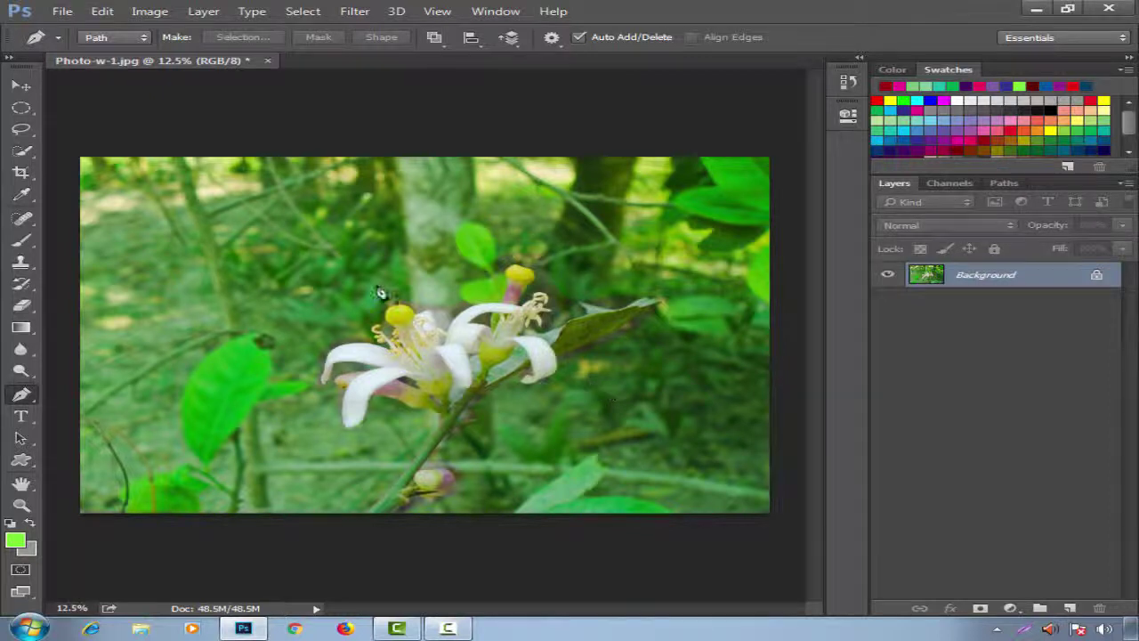
Create a blank white Letter 8.5 × 11 in document at 300 ppi in CMYK.
{"action": "left_click", "coordinate": [21, 85]}
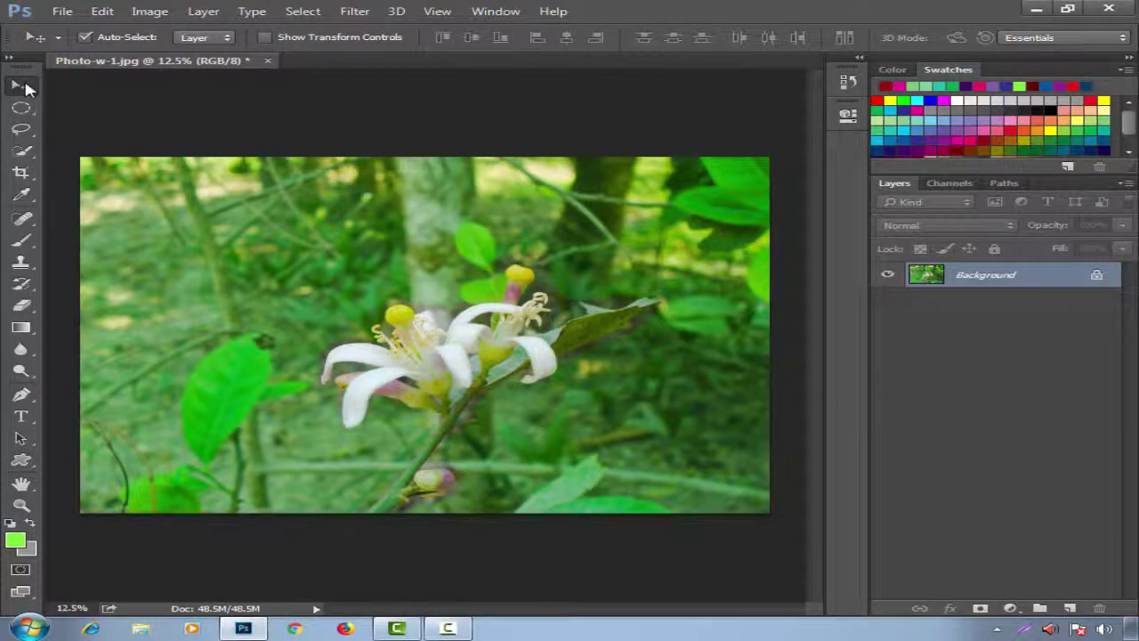
{"action": "left_click", "coordinate": [59, 12]}
{"action": "left_click", "coordinate": [63, 26]}
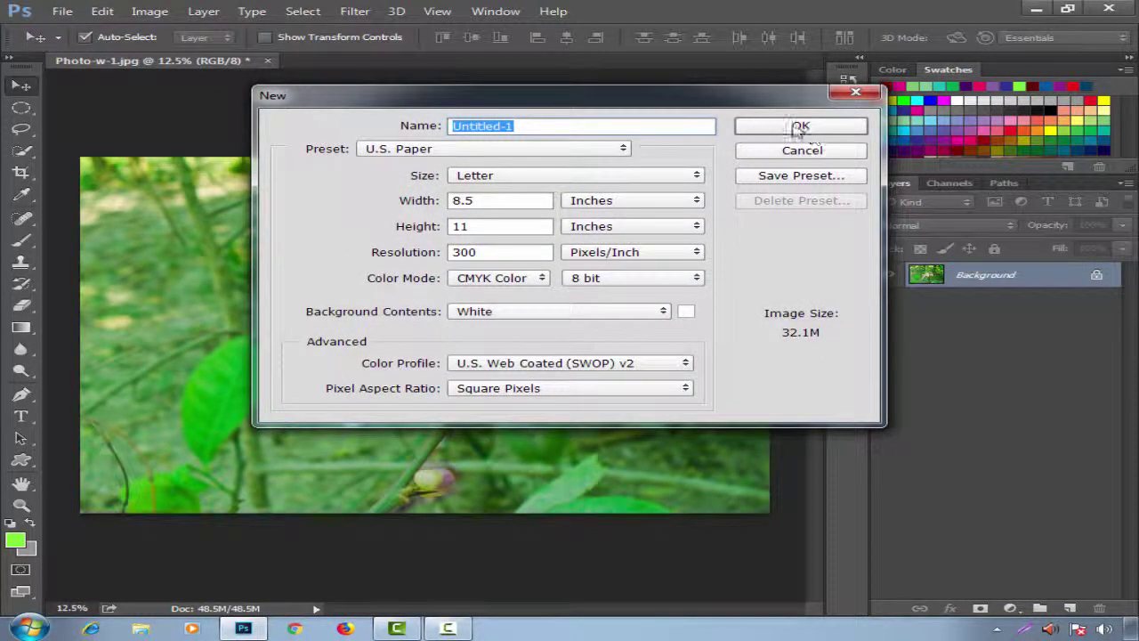
{"action": "left_click", "coordinate": [795, 129]}
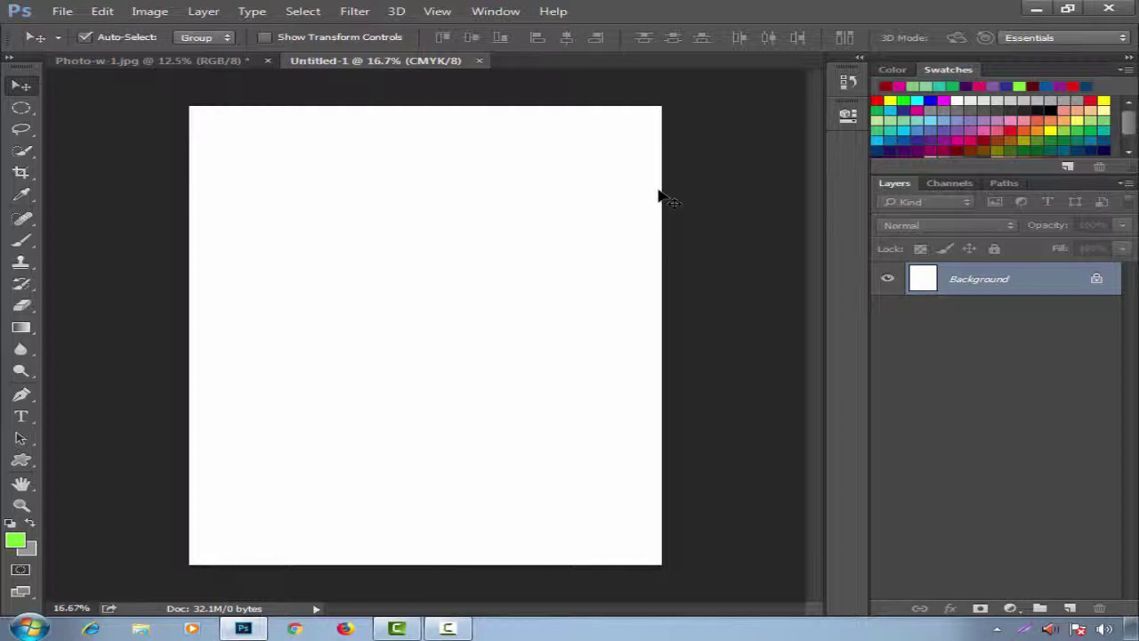
{"action": "key", "text": "ctrl+plus"}
{"action": "key", "text": "ctrl+minus"}
Set the Pen tool to draw filled shapes in Shape mode.
{"action": "left_click", "coordinate": [22, 396]}
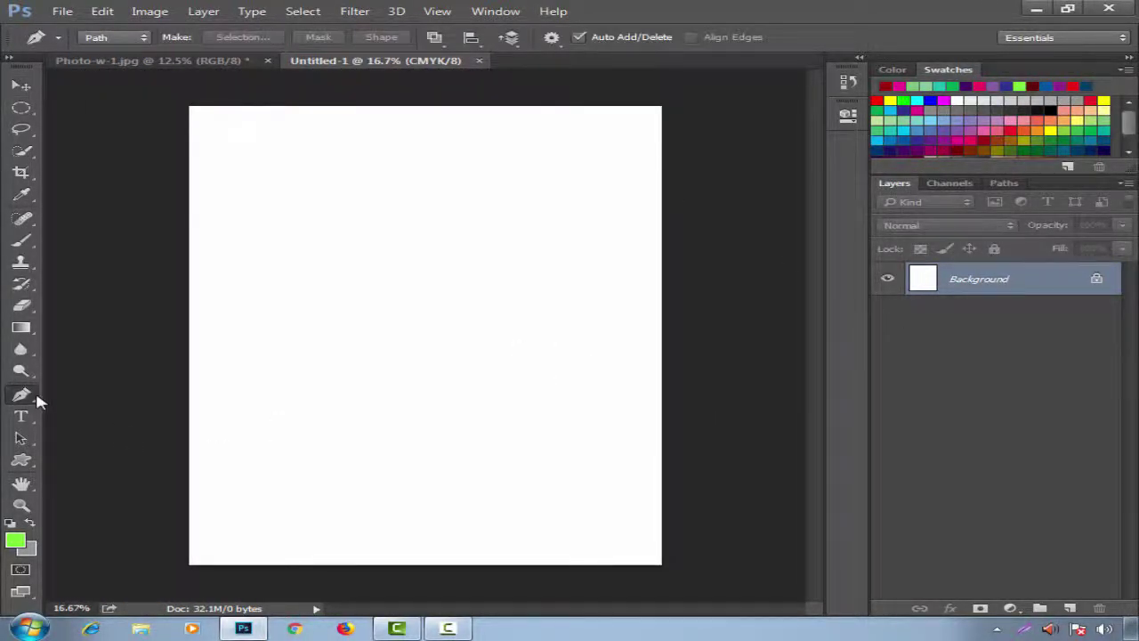
{"action": "left_click", "coordinate": [129, 37]}
{"action": "left_click", "coordinate": [111, 54]}
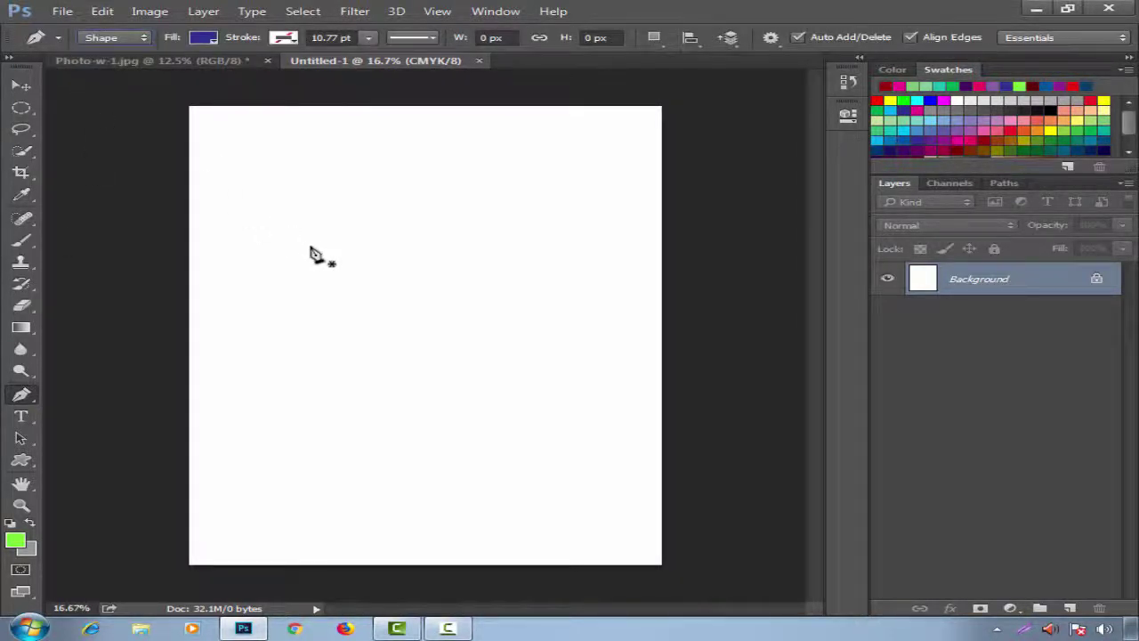
Keep the navy fill, default stroke and path operations, then place the shape's first anchor.
{"action": "left_click", "coordinate": [203, 38]}
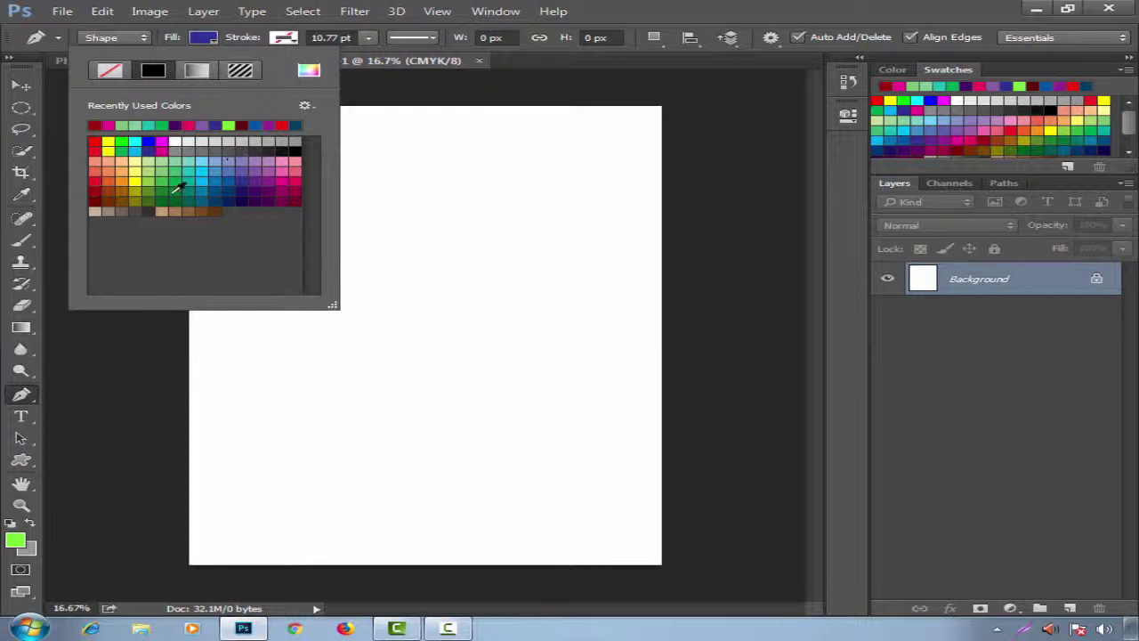
{"action": "left_click", "coordinate": [204, 39]}
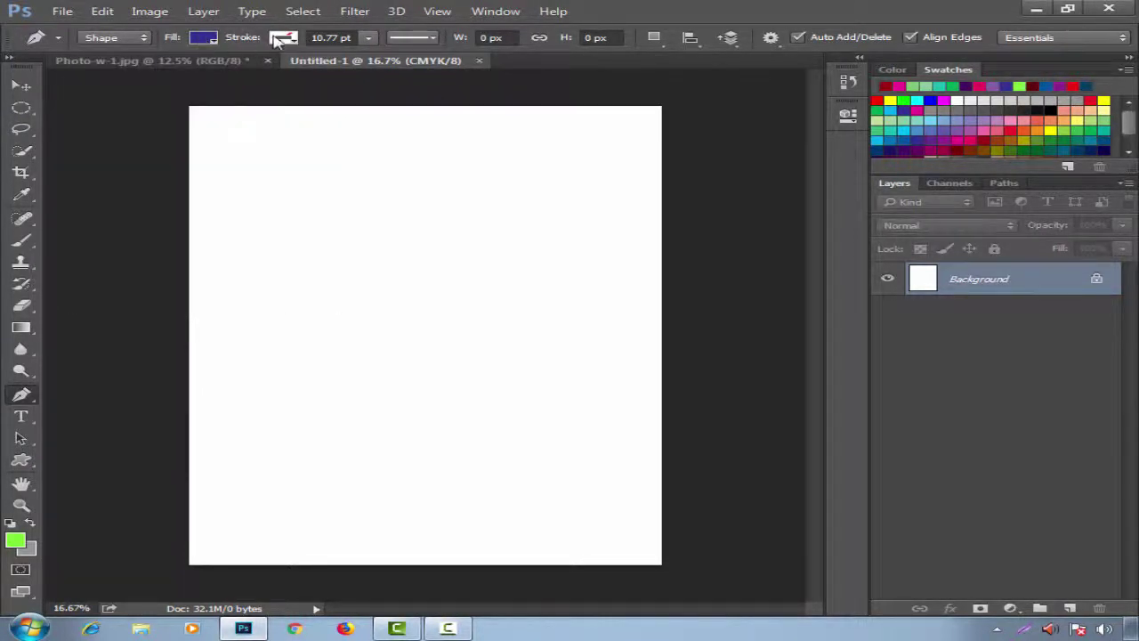
{"action": "left_click", "coordinate": [282, 38]}
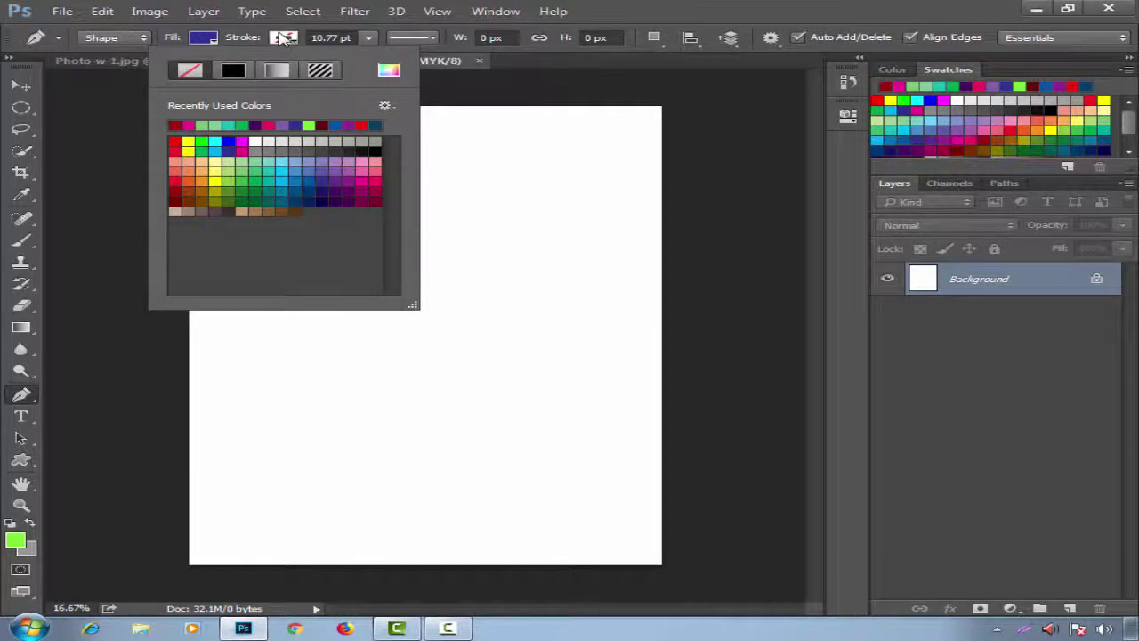
{"action": "left_click", "coordinate": [282, 38]}
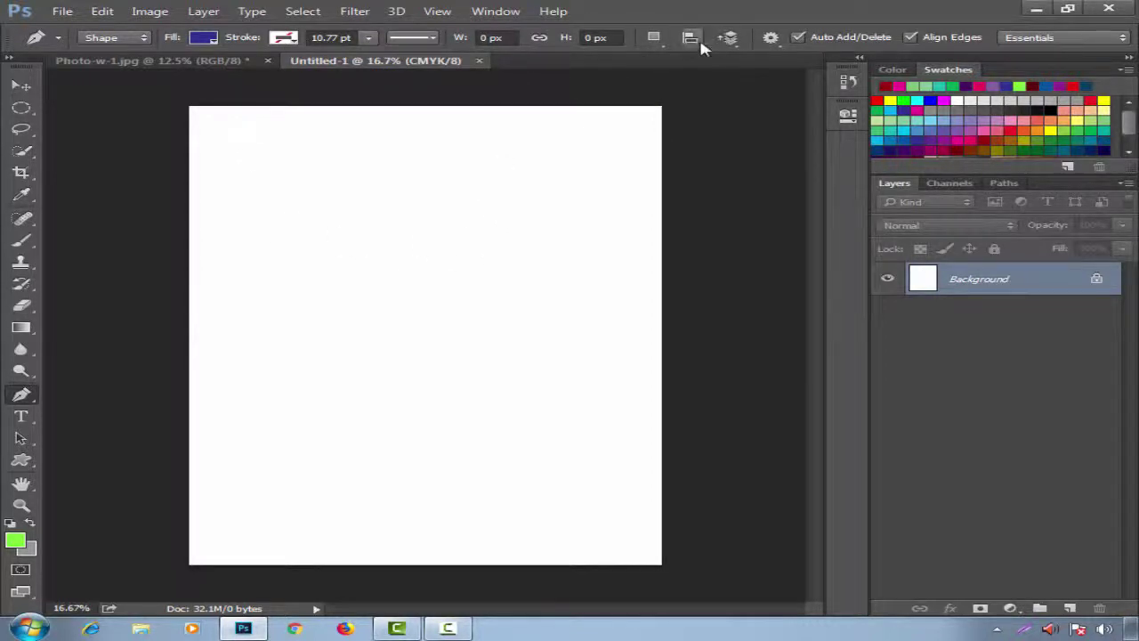
{"action": "left_click", "coordinate": [657, 39]}
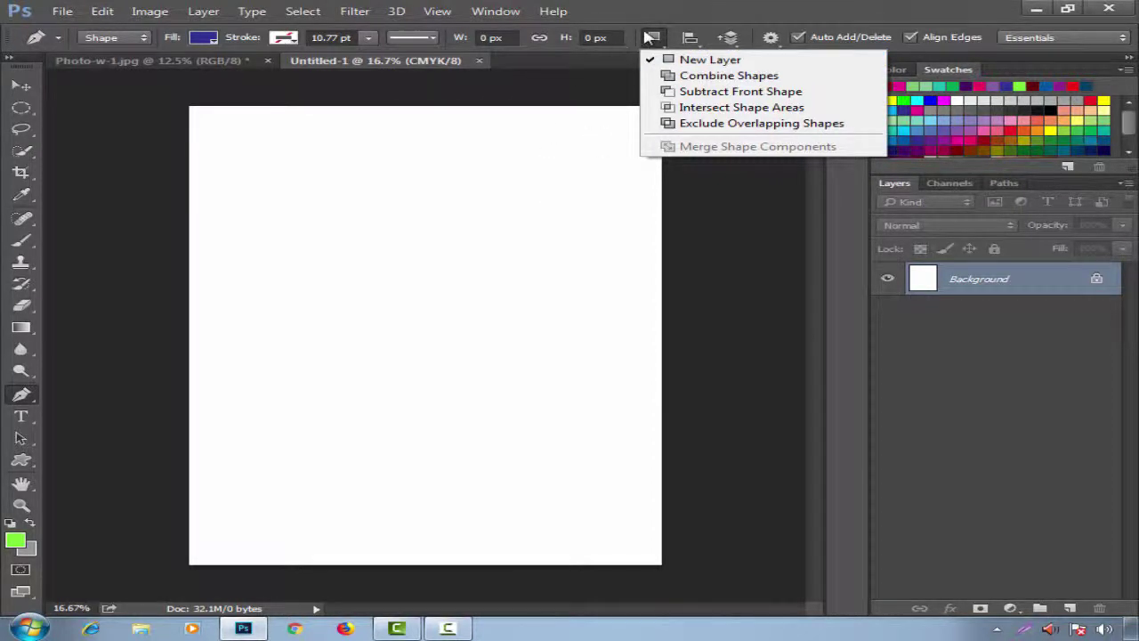
{"action": "left_click", "coordinate": [23, 91]}
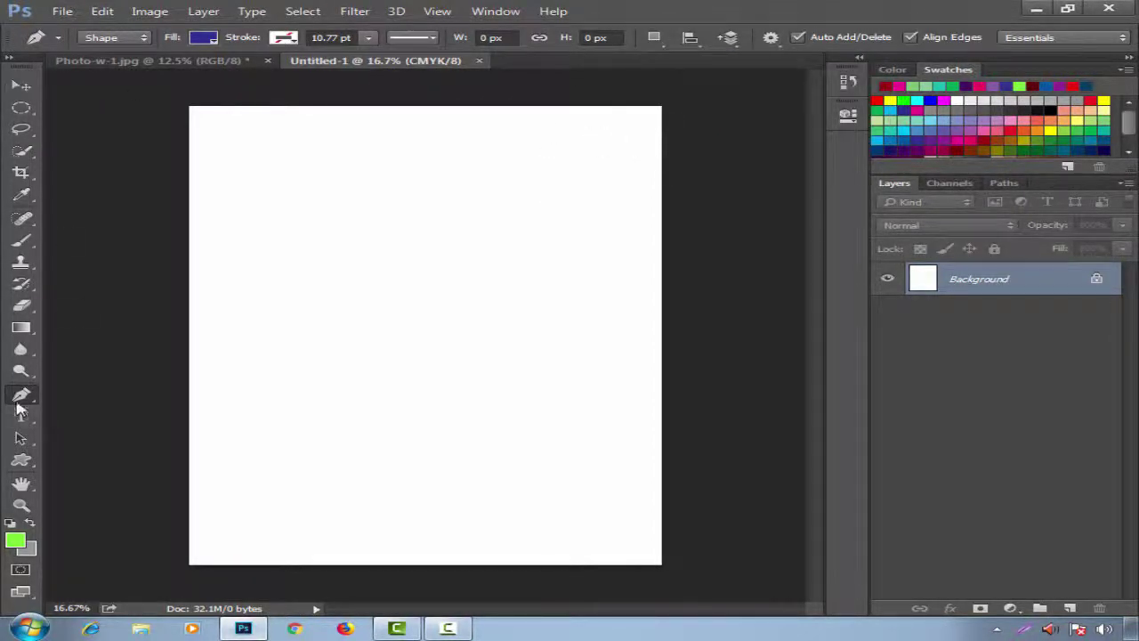
{"action": "left_click", "coordinate": [308, 222]}
Draw the six-sided navy Shape 1 block and briefly toggle its visibility off and on.
{"action": "left_click", "coordinate": [453, 215]}
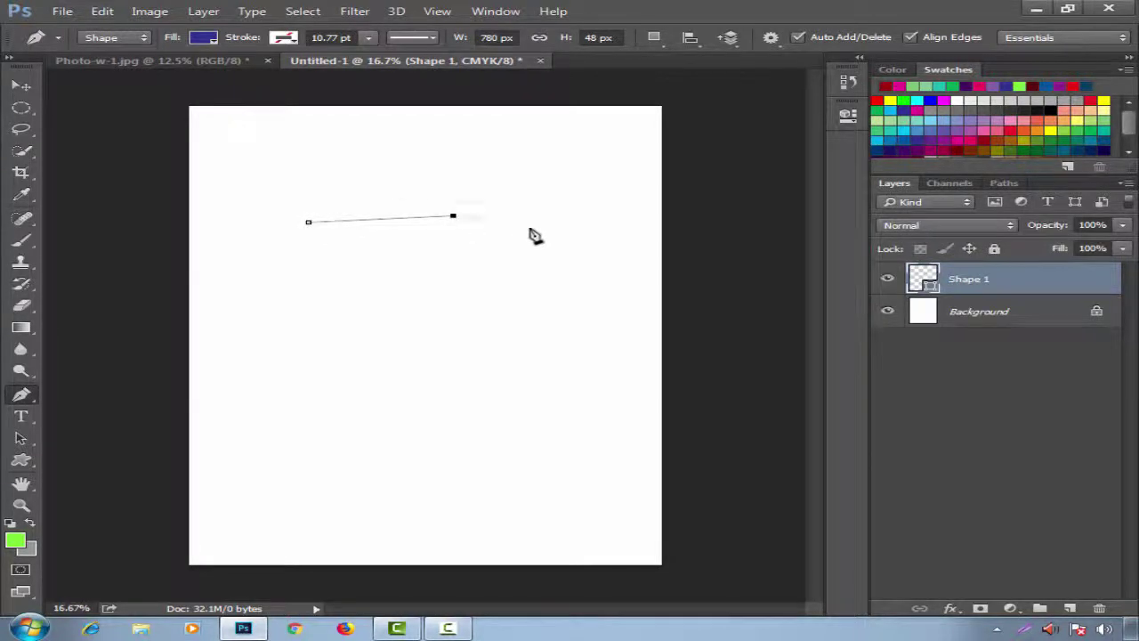
{"action": "left_click", "coordinate": [539, 269]}
{"action": "left_click_drag", "start_coordinate": [563, 387], "coordinate": [572, 387]}
{"action": "left_click_drag", "start_coordinate": [377, 386], "coordinate": [312, 333]}
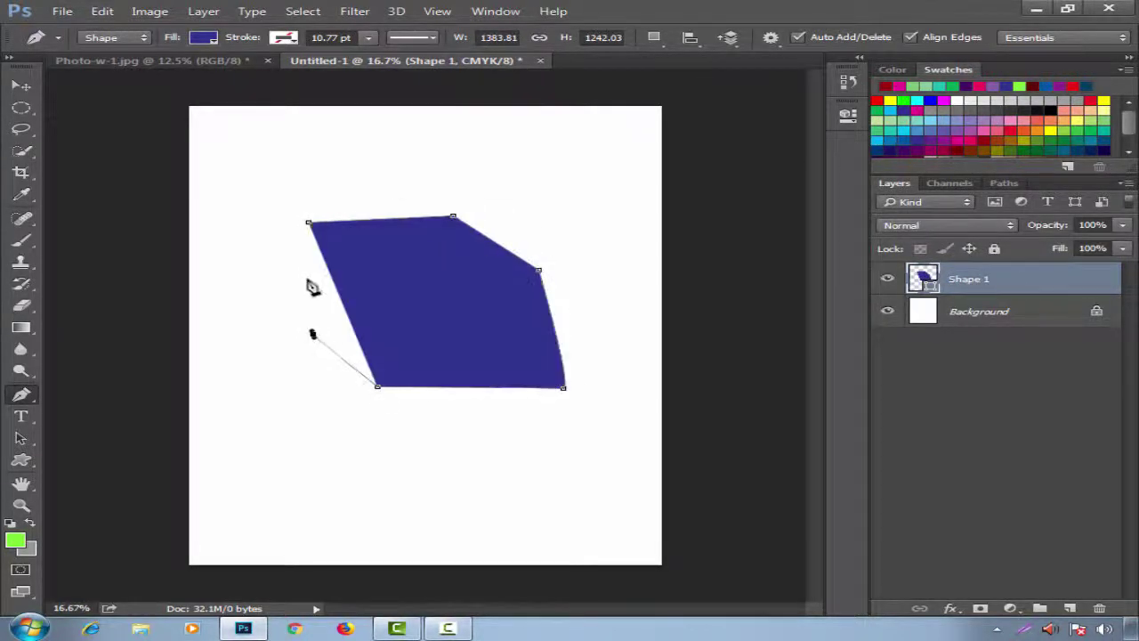
{"action": "left_click", "coordinate": [293, 247]}
{"action": "left_click", "coordinate": [307, 223]}
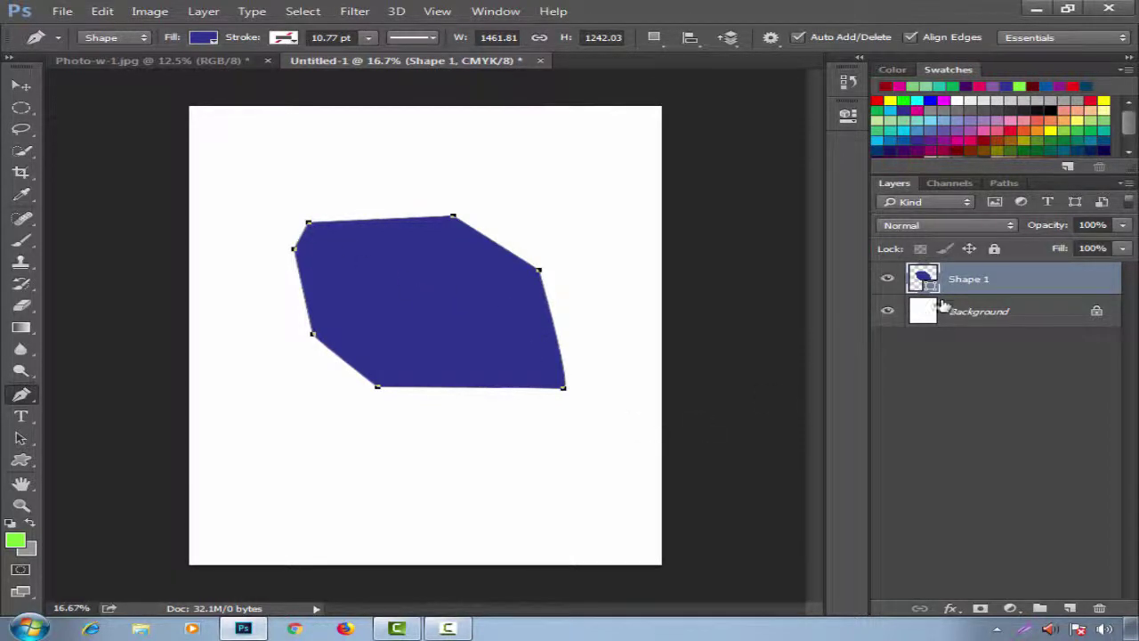
{"action": "left_click", "coordinate": [889, 279]}
{"action": "left_click", "coordinate": [891, 280]}
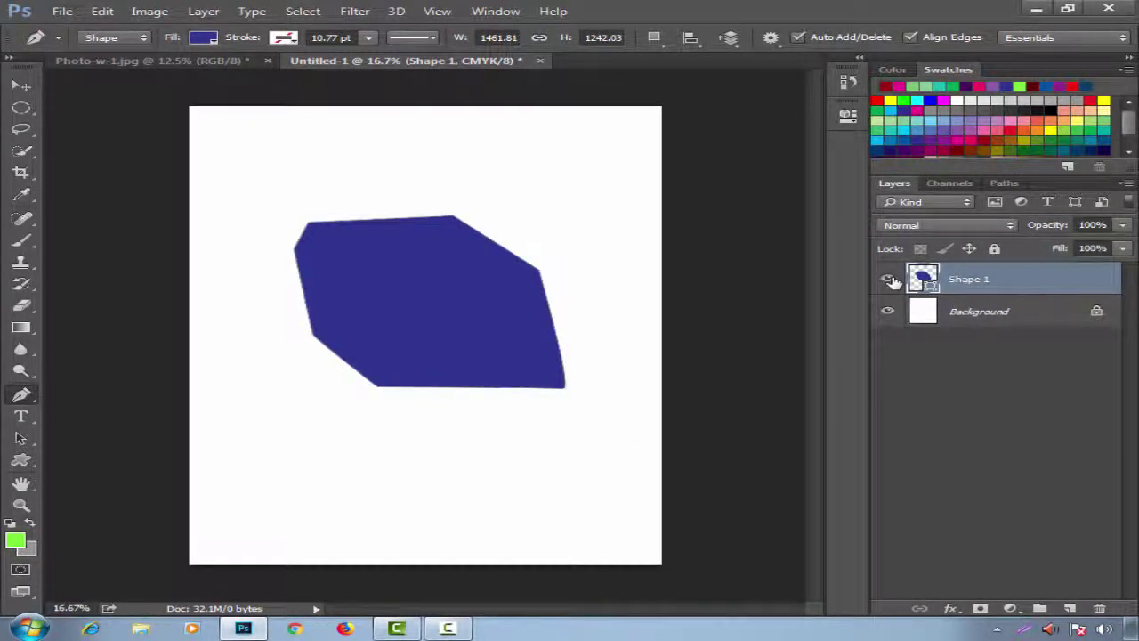
Draw a second navy shape as a wide band below the first.
{"action": "left_click", "coordinate": [610, 424]}
{"action": "left_click_drag", "start_coordinate": [619, 527], "coordinate": [590, 526]}
{"action": "left_click", "coordinate": [396, 518]}
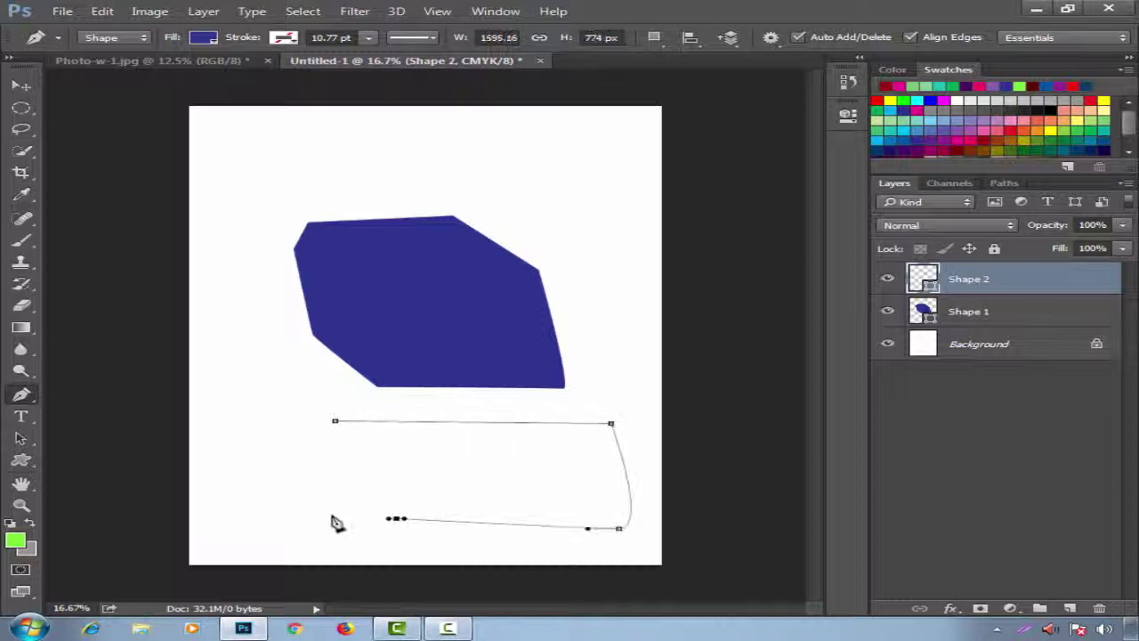
{"action": "left_click", "coordinate": [269, 509]}
{"action": "left_click", "coordinate": [296, 424]}
{"action": "left_click", "coordinate": [334, 422]}
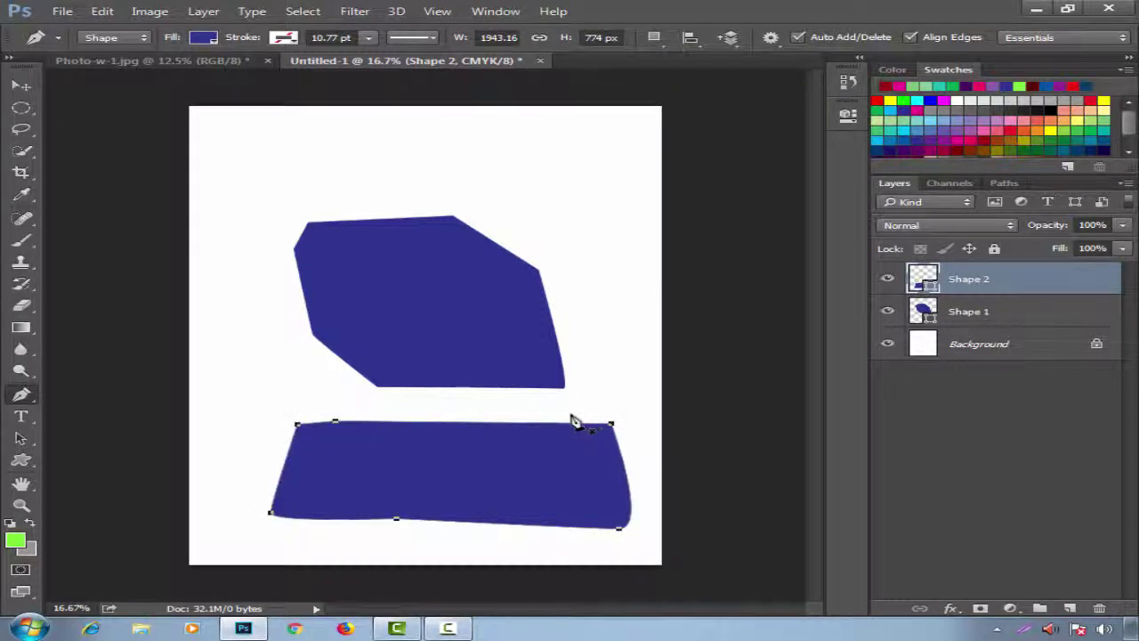
Draw a thin navy sliver near the top of the canvas, then switch to the Move tool.
{"action": "left_click", "coordinate": [277, 162]}
{"action": "left_click", "coordinate": [457, 153]}
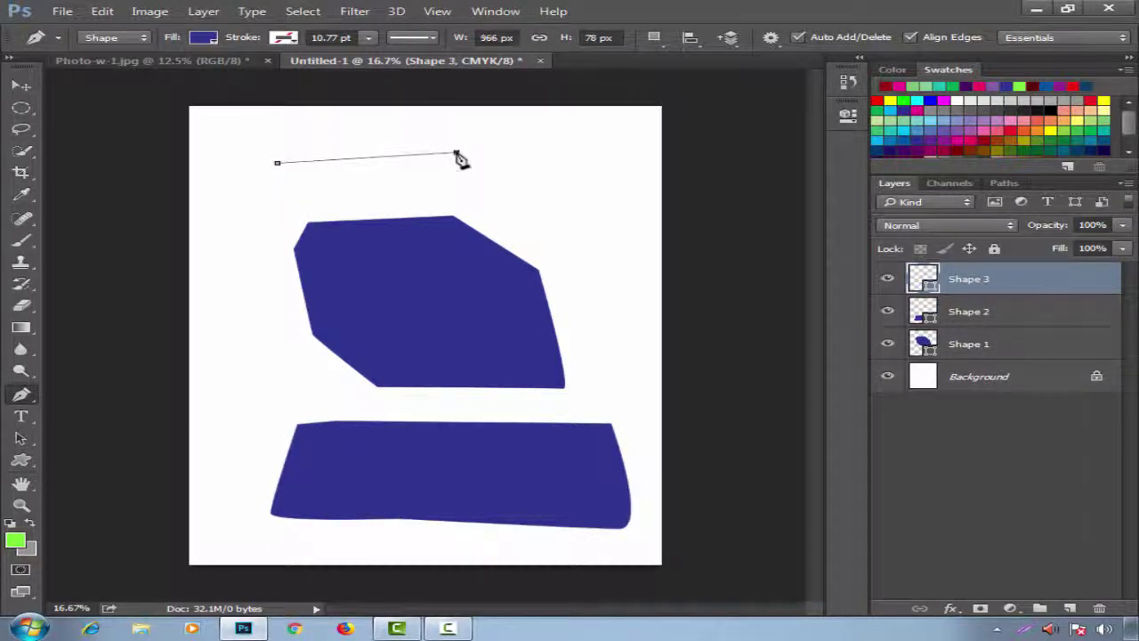
{"action": "left_click", "coordinate": [384, 190]}
{"action": "left_click", "coordinate": [344, 190]}
{"action": "left_click", "coordinate": [294, 194]}
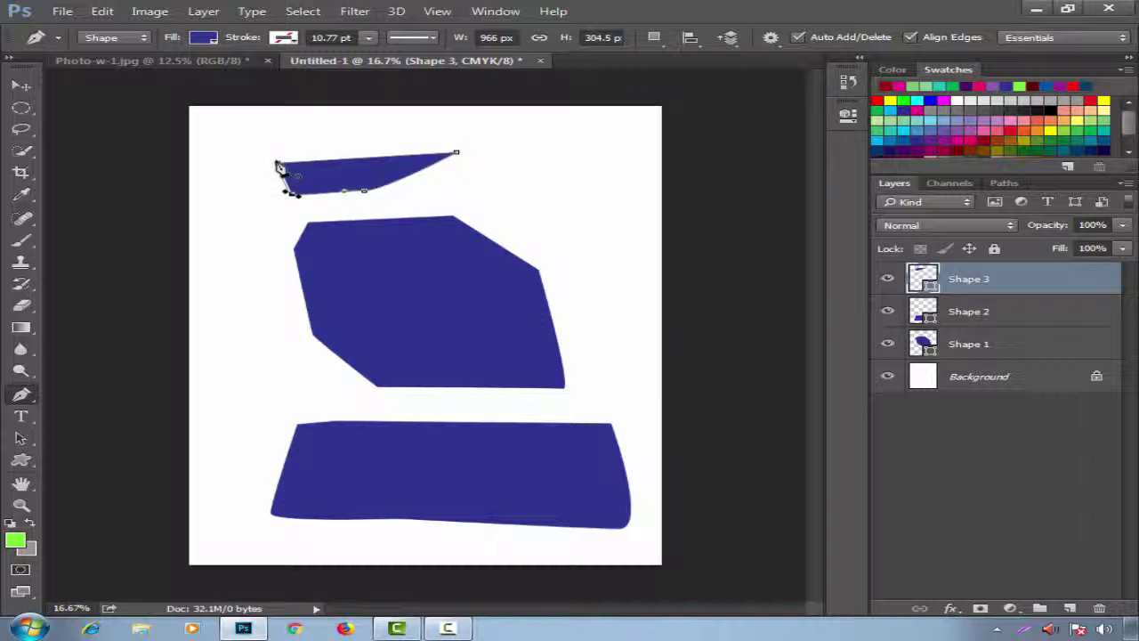
{"action": "left_click", "coordinate": [278, 166]}
{"action": "left_click", "coordinate": [21, 86]}
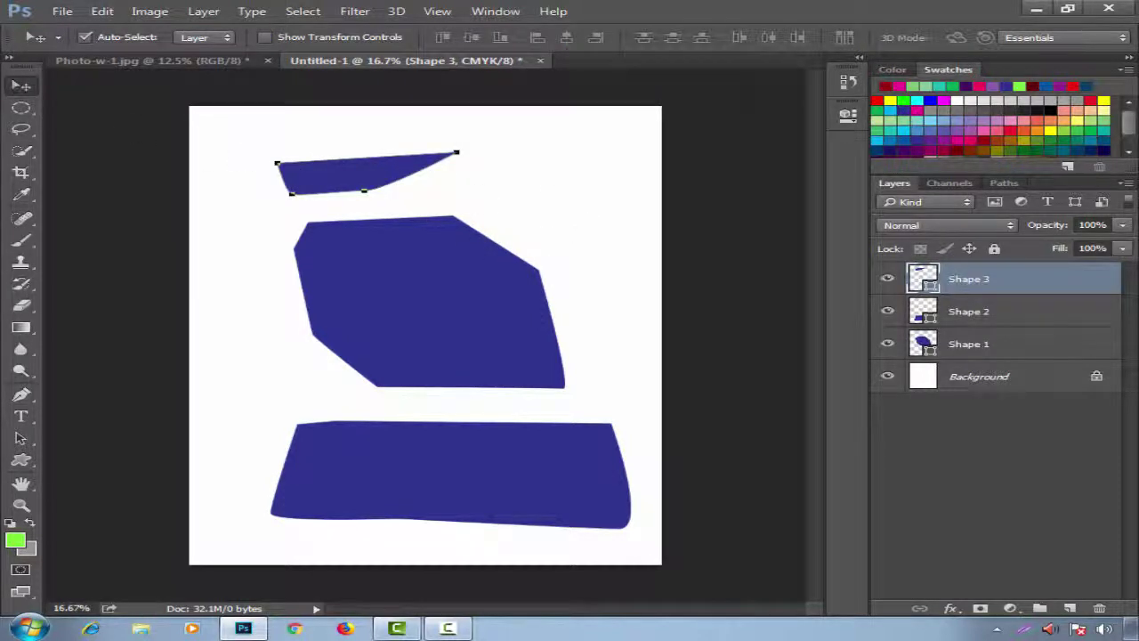
Deselect Shape 3 and undo all three navy shapes, removing their layers.
{"action": "left_click", "coordinate": [438, 204]}
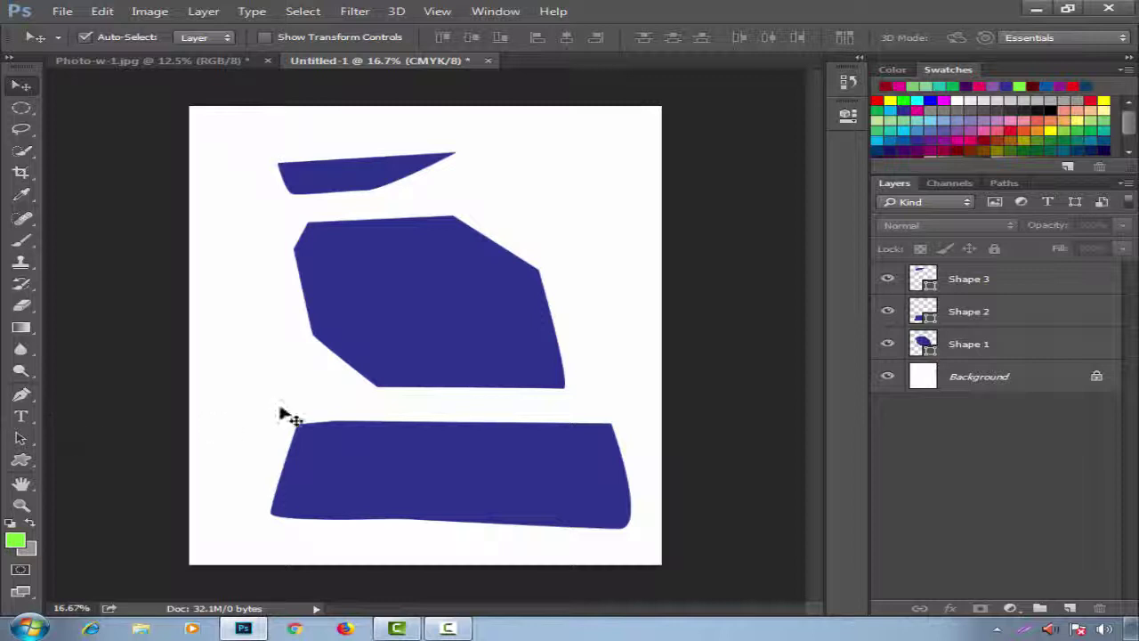
{"action": "key", "text": "ctrl+alt+z"}
{"action": "key", "text": "ctrl+alt+z"}
{"action": "key", "text": "ctrl+alt+z"}
{"action": "key", "text": "ctrl+alt+z"}
{"action": "key", "text": "ctrl+alt+z"}
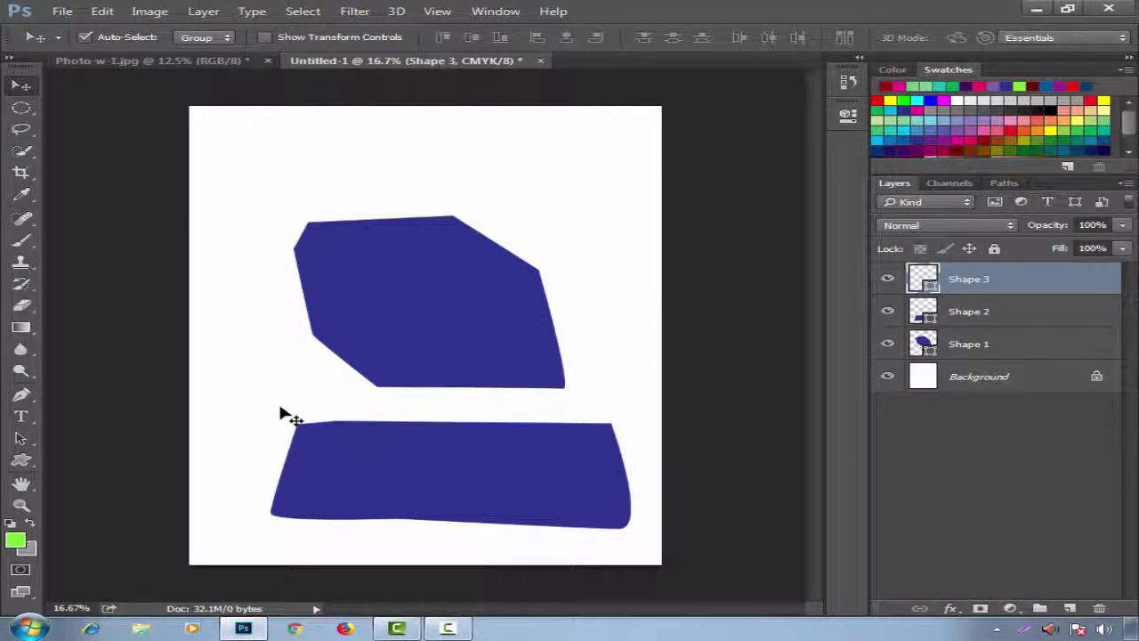
{"action": "key", "text": "ctrl+alt+z"}
{"action": "key", "text": "ctrl+alt+z"}
{"action": "key", "text": "ctrl+alt+z"}
{"action": "key", "text": "ctrl+alt+z"}
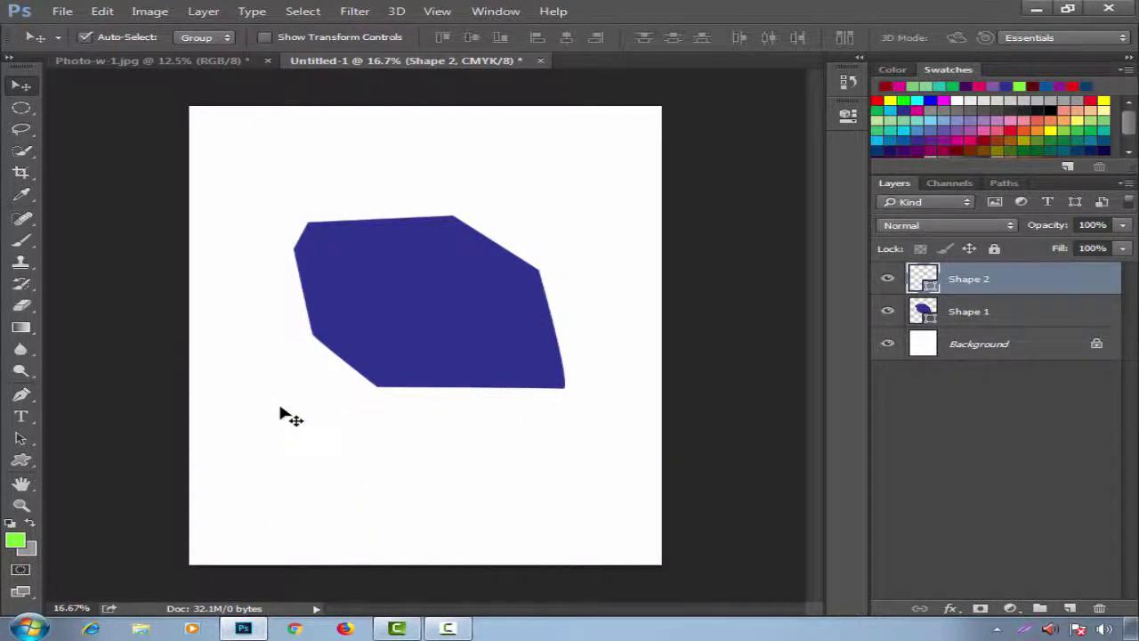
{"action": "key", "text": "ctrl+alt+z"}
{"action": "key", "text": "ctrl+alt+z"}
{"action": "key", "text": "ctrl+alt+z"}
{"action": "key", "text": "ctrl+alt+z"}
{"action": "key", "text": "ctrl+alt+z"}
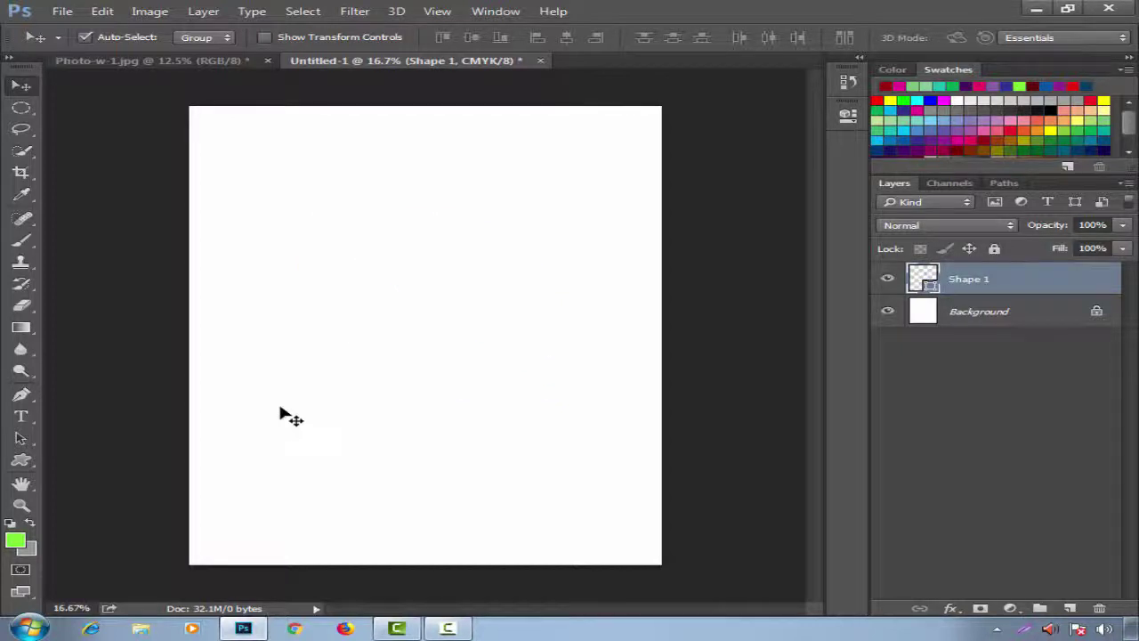
{"action": "key", "text": "ctrl+alt+z"}
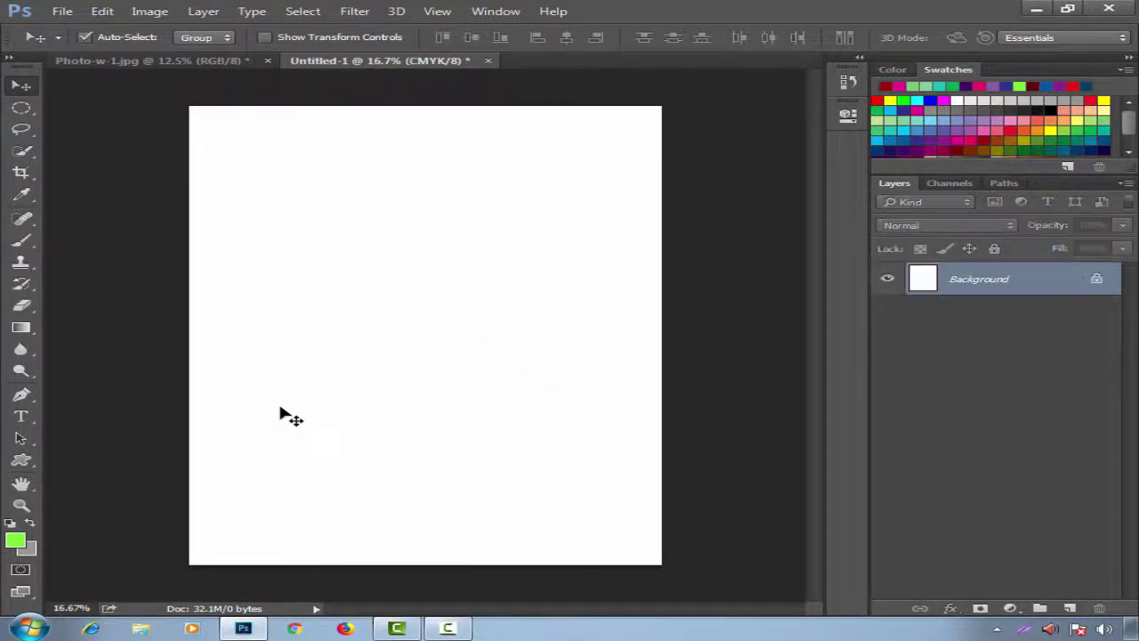
Return to the Pen tool and set path operations to Exclude Overlapping Shapes.
{"action": "key", "text": "p"}
{"action": "left_click", "coordinate": [653, 38]}
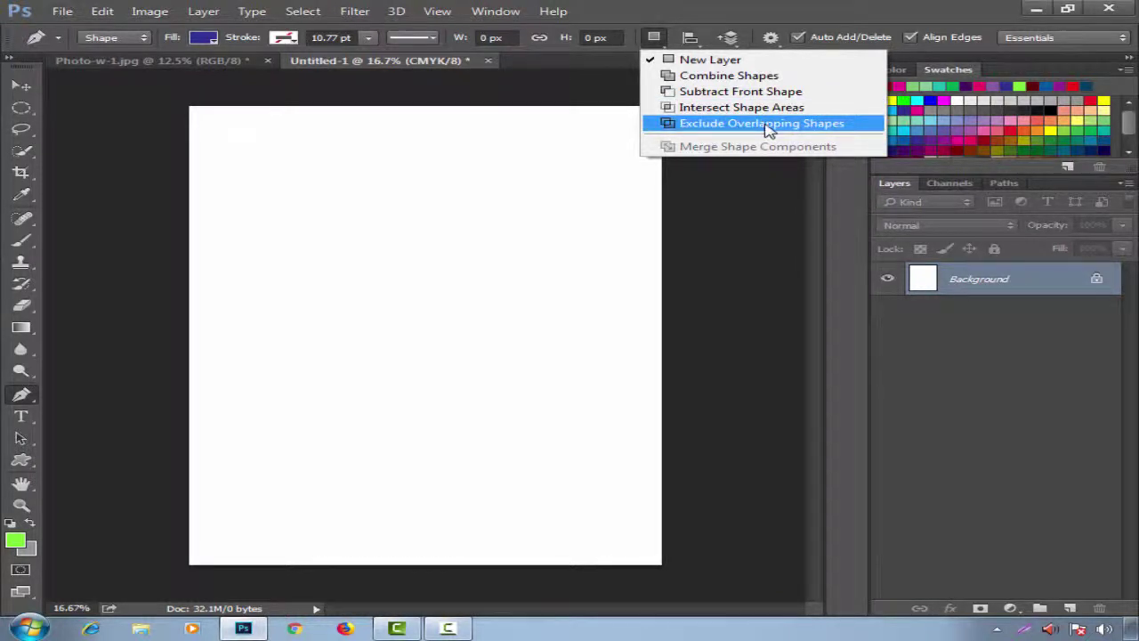
{"action": "left_click", "coordinate": [669, 125]}
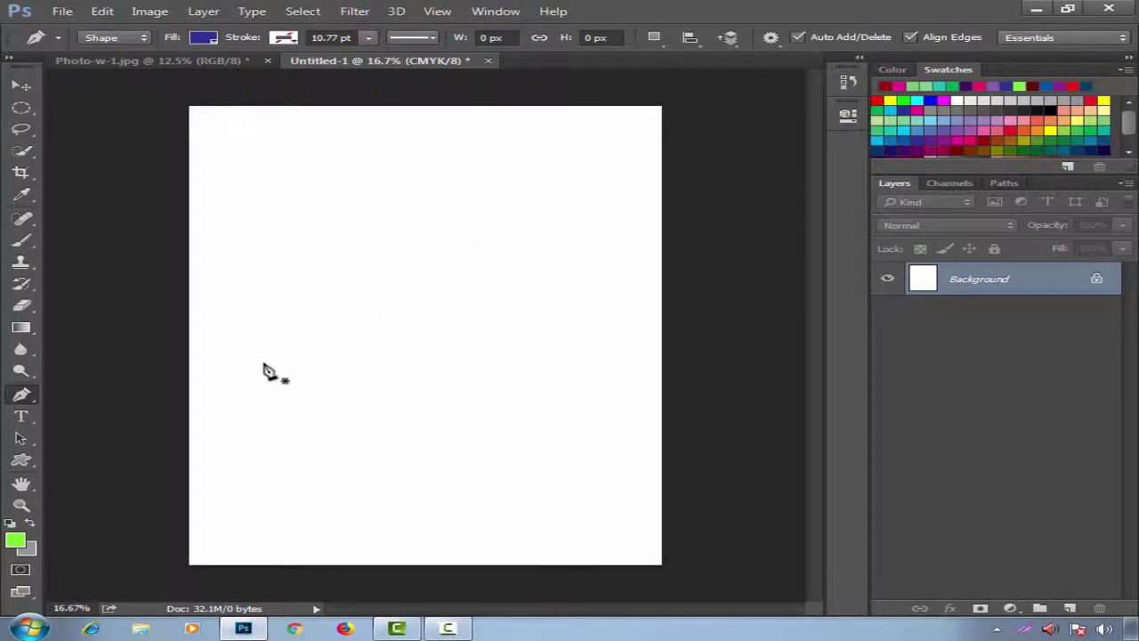
Draw a navy four-sided block in the upper half of the canvas.
{"action": "left_click", "coordinate": [352, 178]}
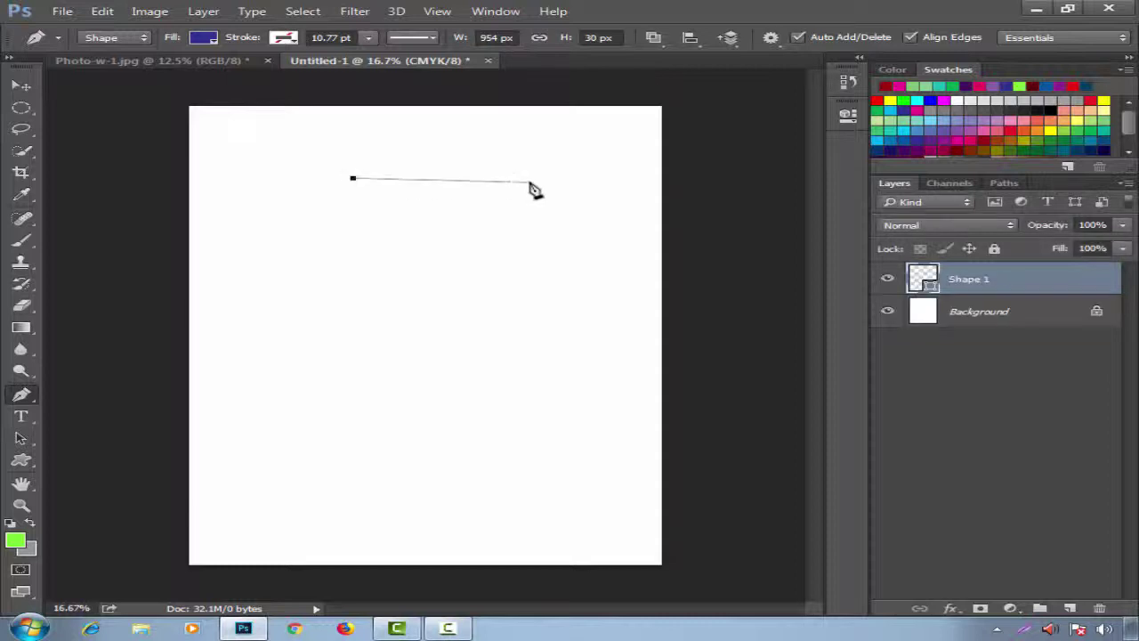
{"action": "left_click", "coordinate": [529, 182]}
{"action": "left_click", "coordinate": [521, 363]}
{"action": "left_click", "coordinate": [297, 375]}
{"action": "left_click", "coordinate": [280, 219]}
{"action": "left_click", "coordinate": [280, 166]}
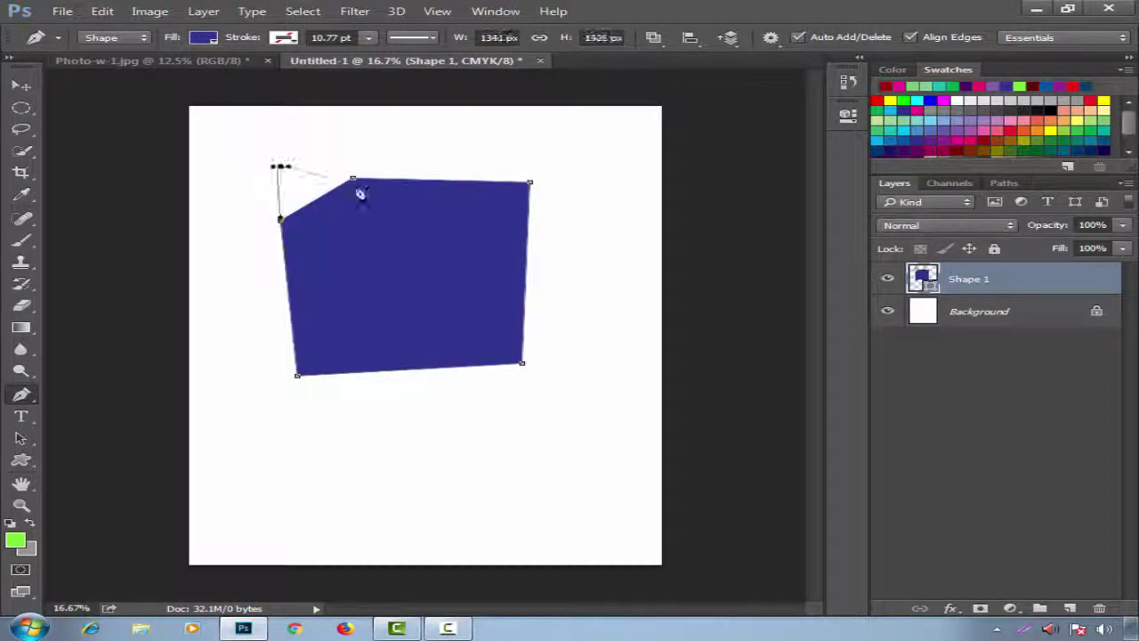
{"action": "left_click", "coordinate": [353, 179]}
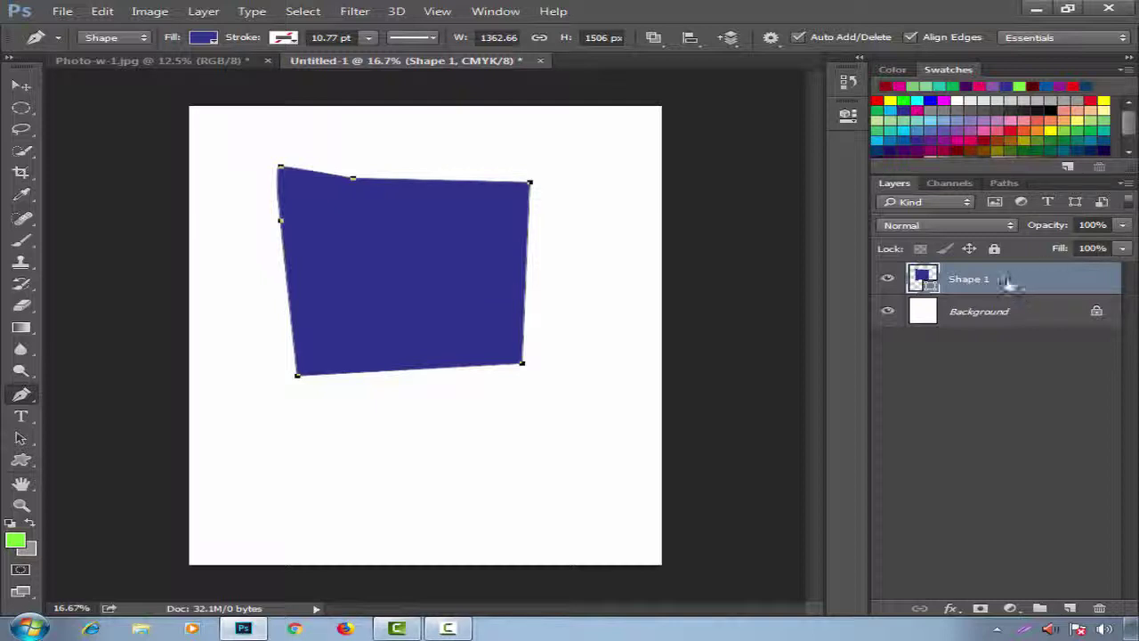
Outline a pentagon-shaped second shape below the block.
{"action": "left_click", "coordinate": [428, 406]}
{"action": "left_click", "coordinate": [563, 396]}
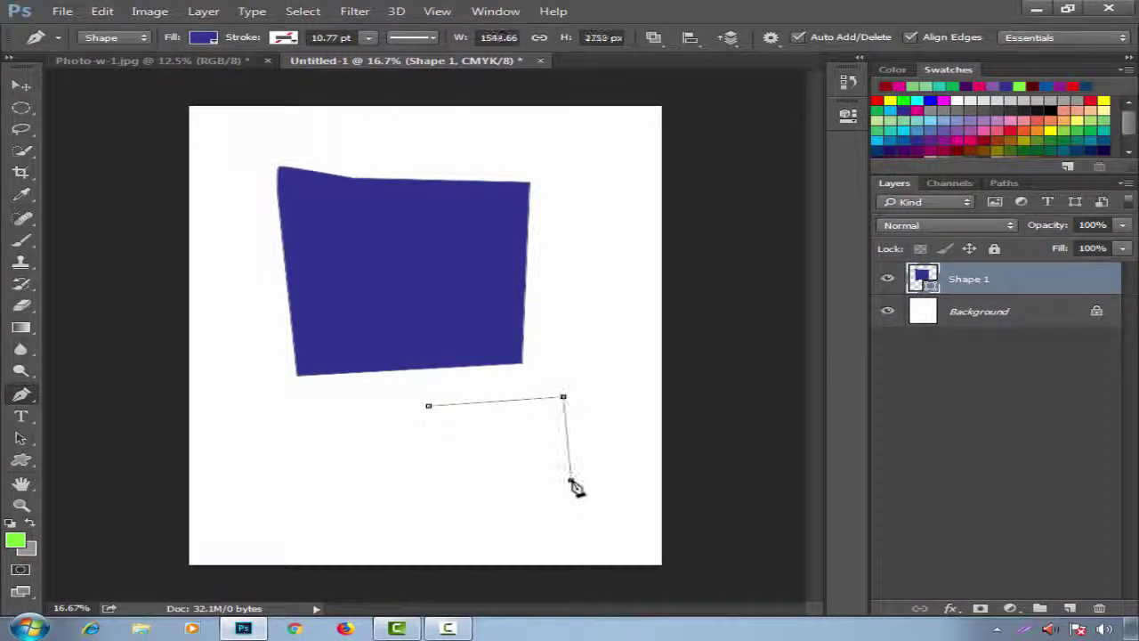
{"action": "left_click", "coordinate": [570, 479]}
{"action": "left_click", "coordinate": [437, 497]}
{"action": "left_click", "coordinate": [386, 447]}
{"action": "left_click", "coordinate": [377, 406]}
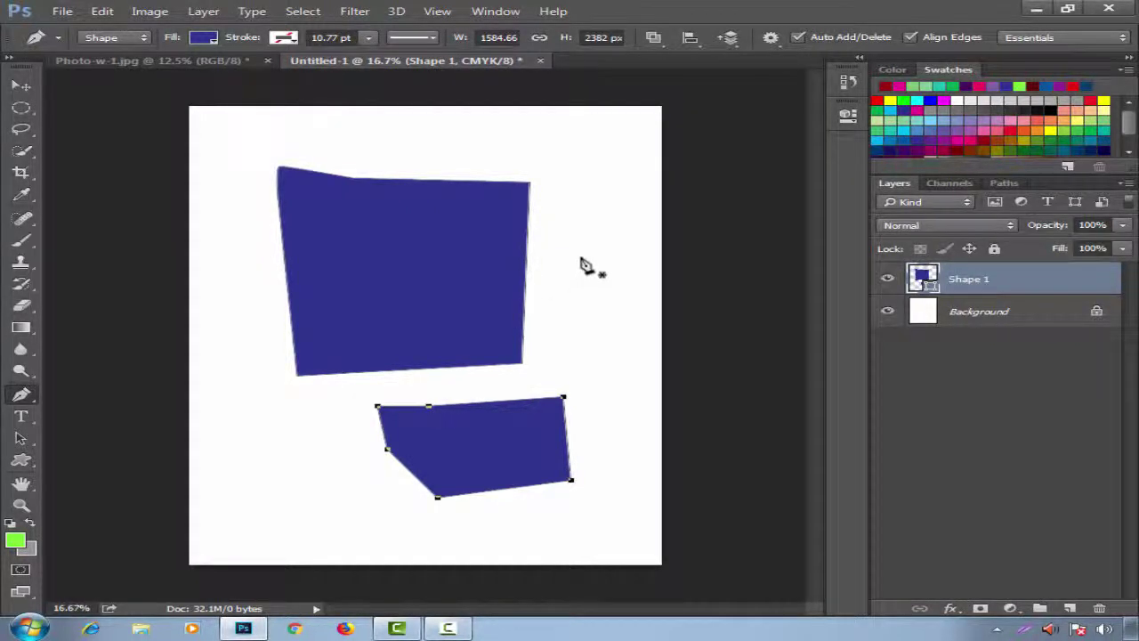
Check the path operation options and undo the lower pentagon.
{"action": "left_click", "coordinate": [655, 38]}
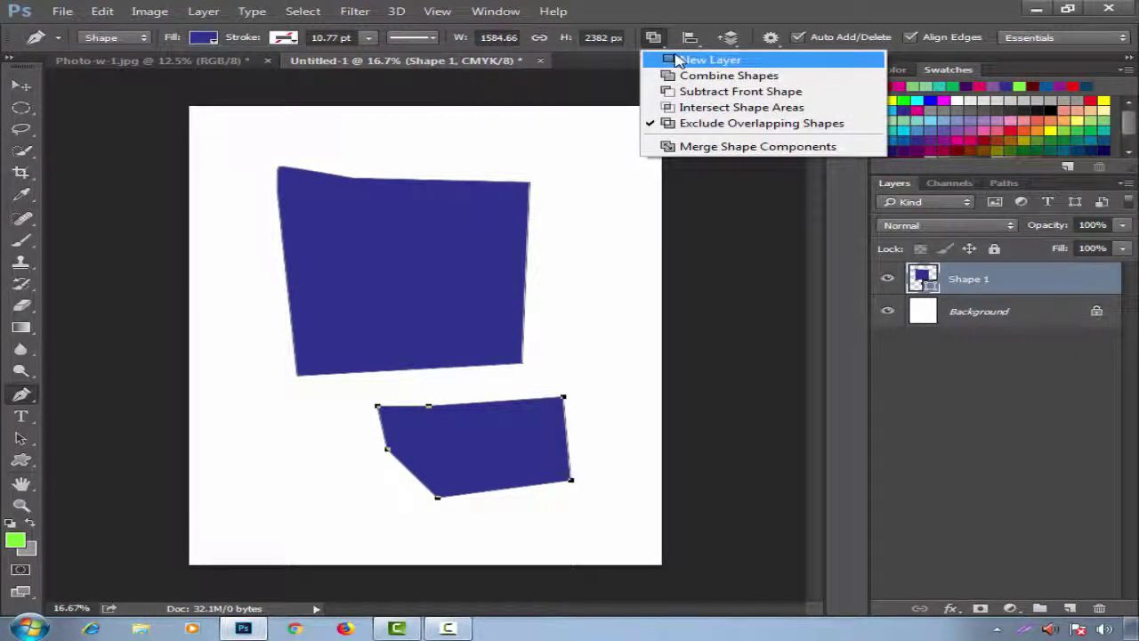
{"action": "left_click", "coordinate": [673, 62]}
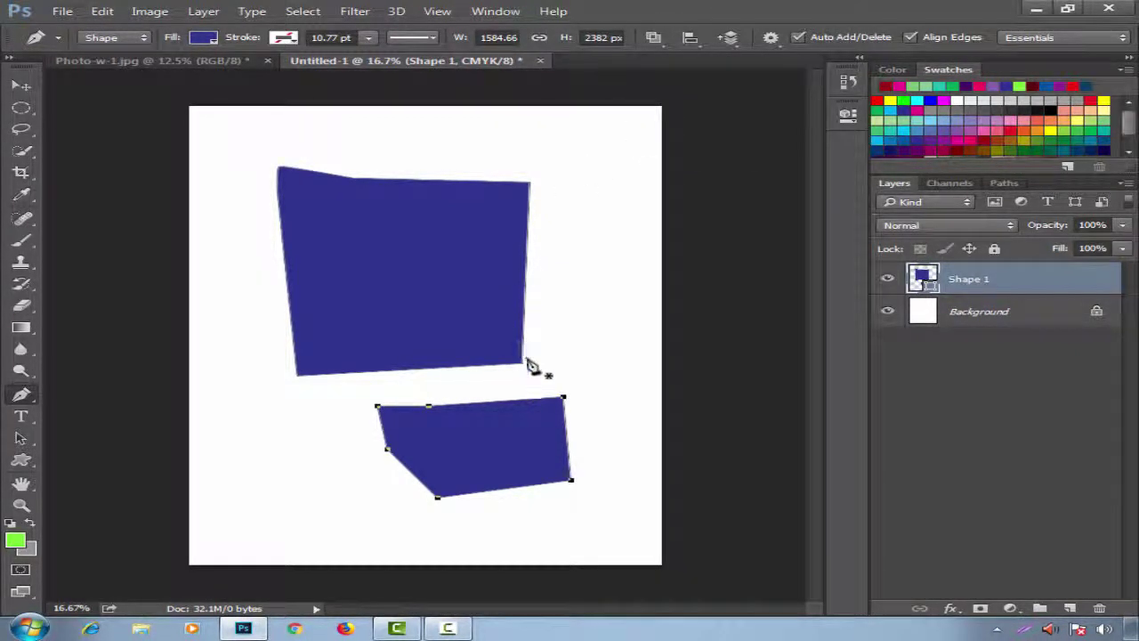
{"action": "key", "text": "ctrl+alt+z"}
{"action": "key", "text": "ctrl+alt+z"}
{"action": "key", "text": "ctrl+alt+z"}
{"action": "key", "text": "ctrl+alt+z"}
{"action": "key", "text": "ctrl+alt+z"}
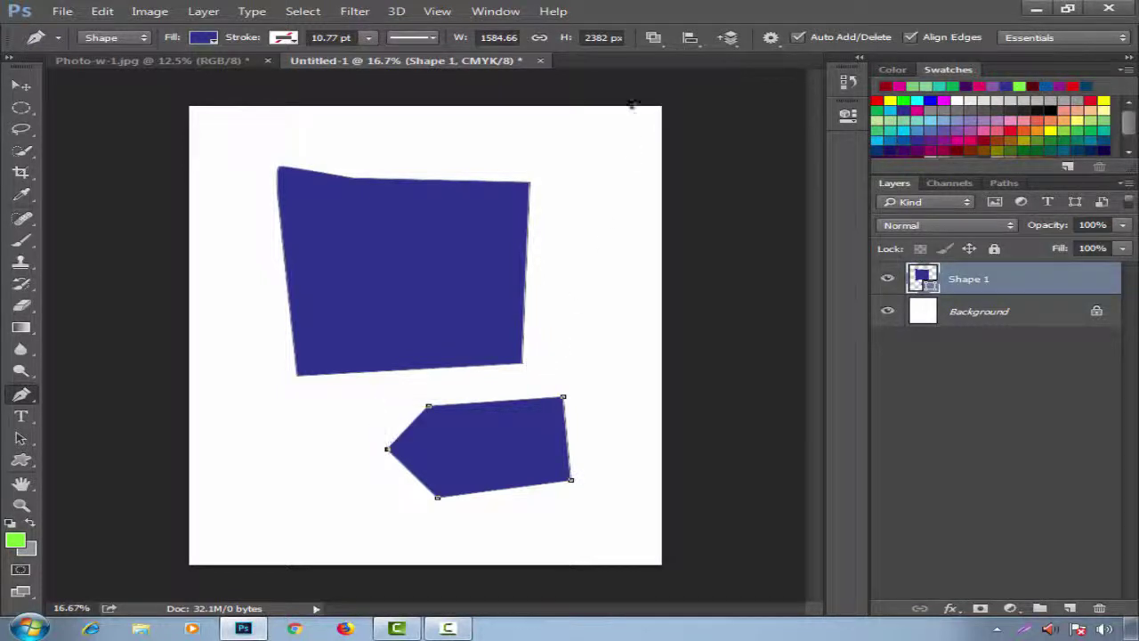
{"action": "left_click", "coordinate": [656, 40]}
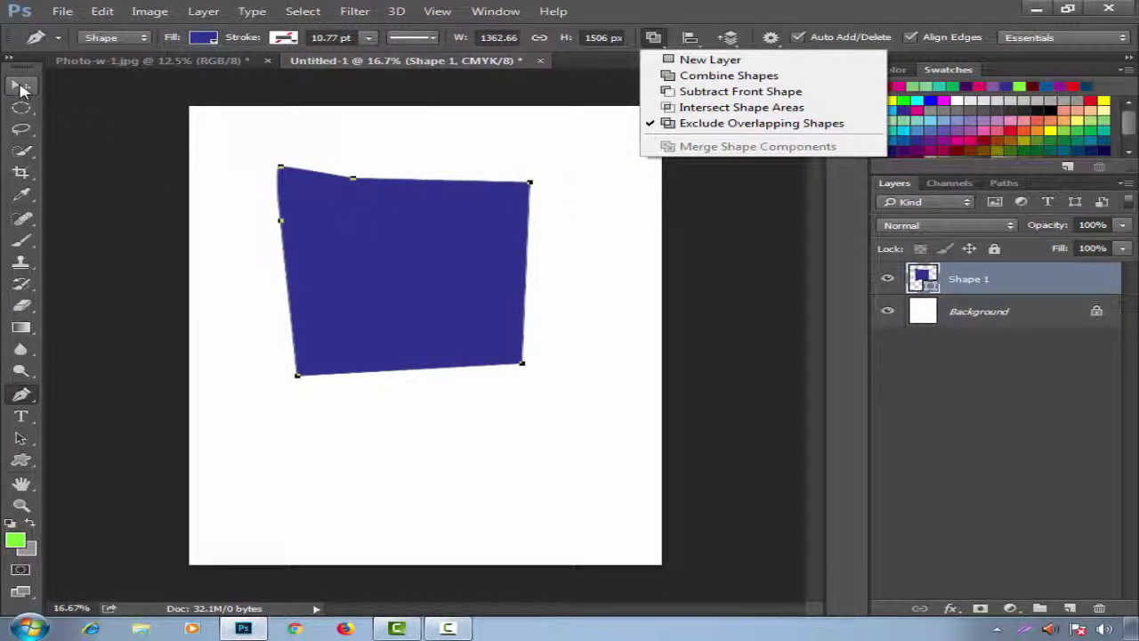
Cut a five-sided white hole through the middle of the navy block with an excluding subpath.
{"action": "left_click", "coordinate": [27, 405]}
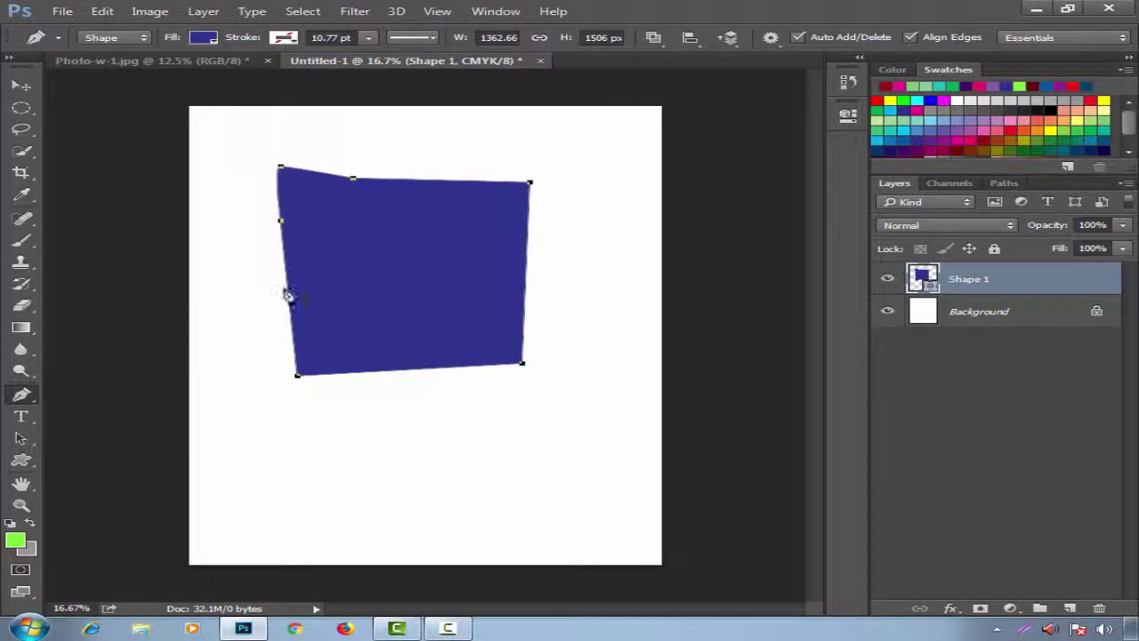
{"action": "left_click", "coordinate": [335, 225]}
{"action": "left_click", "coordinate": [436, 227]}
{"action": "left_click", "coordinate": [467, 282]}
{"action": "left_click", "coordinate": [411, 328]}
{"action": "left_click", "coordinate": [344, 303]}
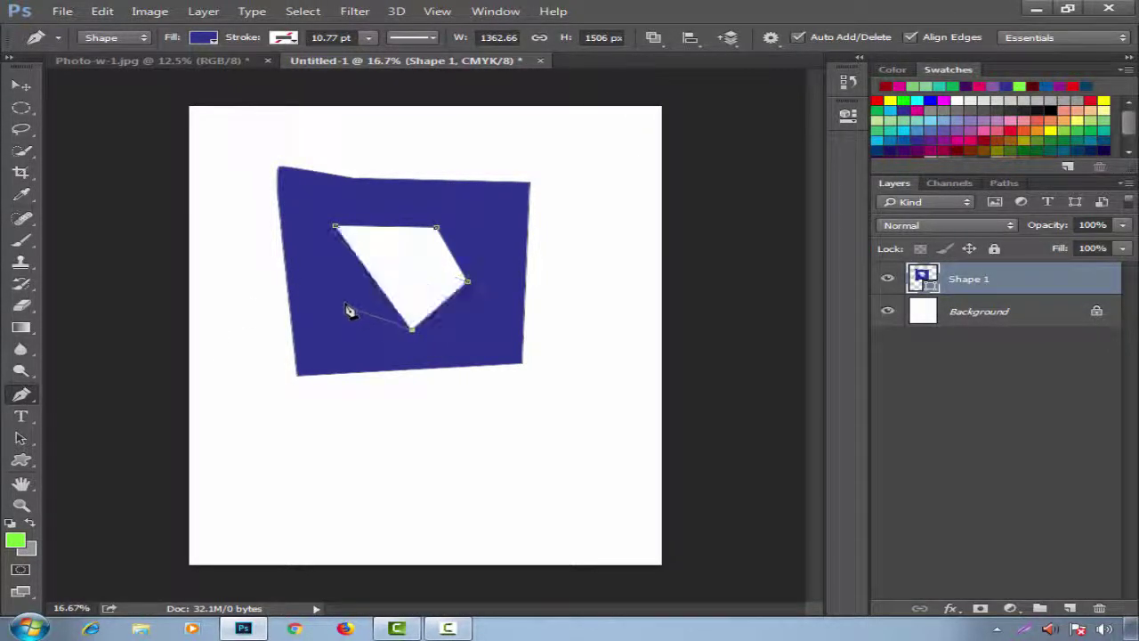
{"action": "left_click", "coordinate": [323, 257]}
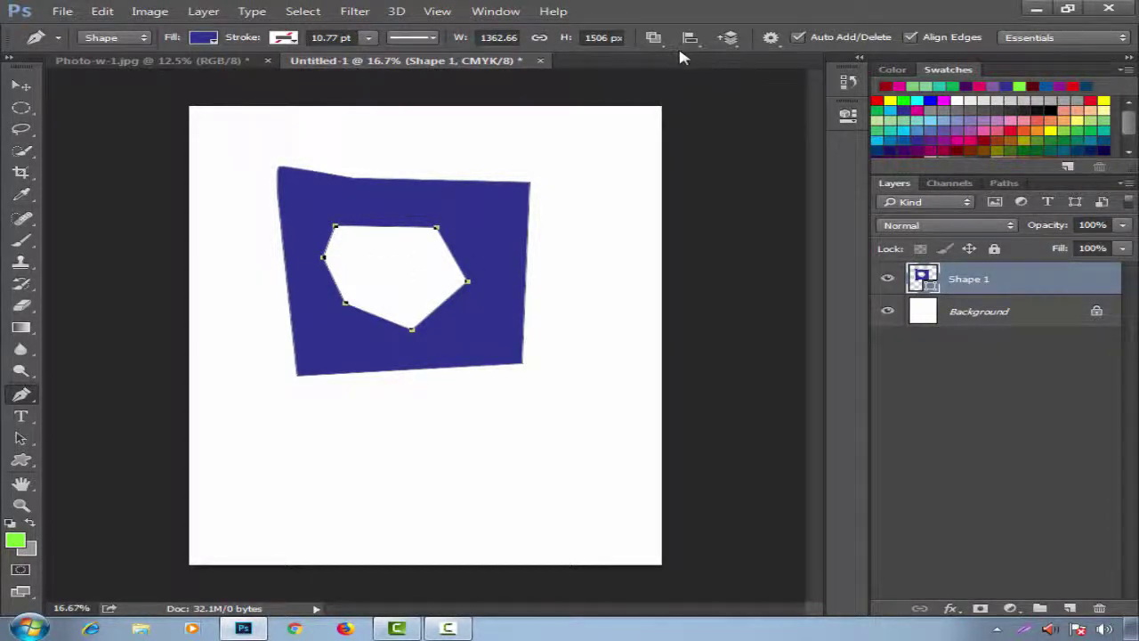
{"action": "left_click", "coordinate": [653, 37]}
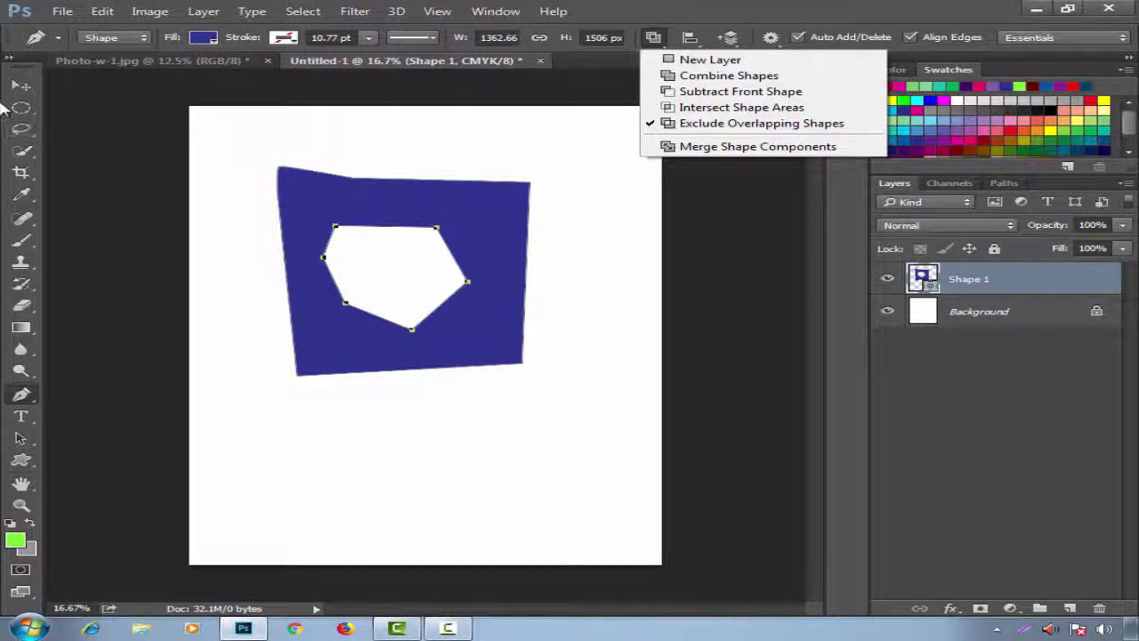
{"action": "left_click", "coordinate": [212, 186]}
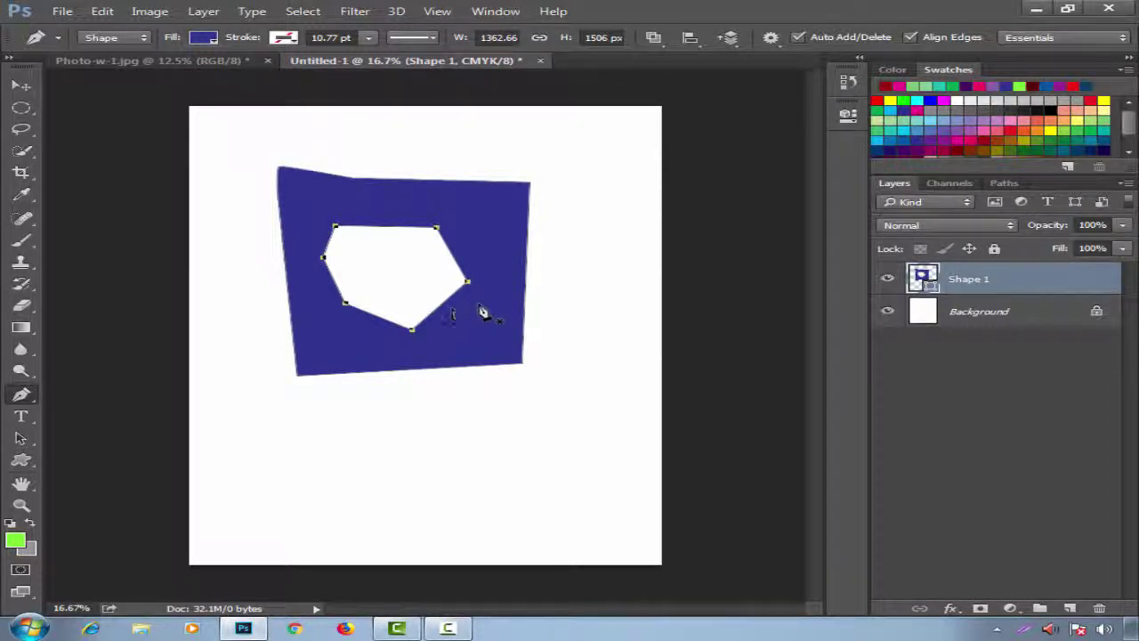
Undo the pentagon hole and the existing shape's points.
{"action": "key", "text": "ctrl+alt+z"}
{"action": "key", "text": "ctrl+alt+z"}
{"action": "key", "text": "ctrl+alt+z"}
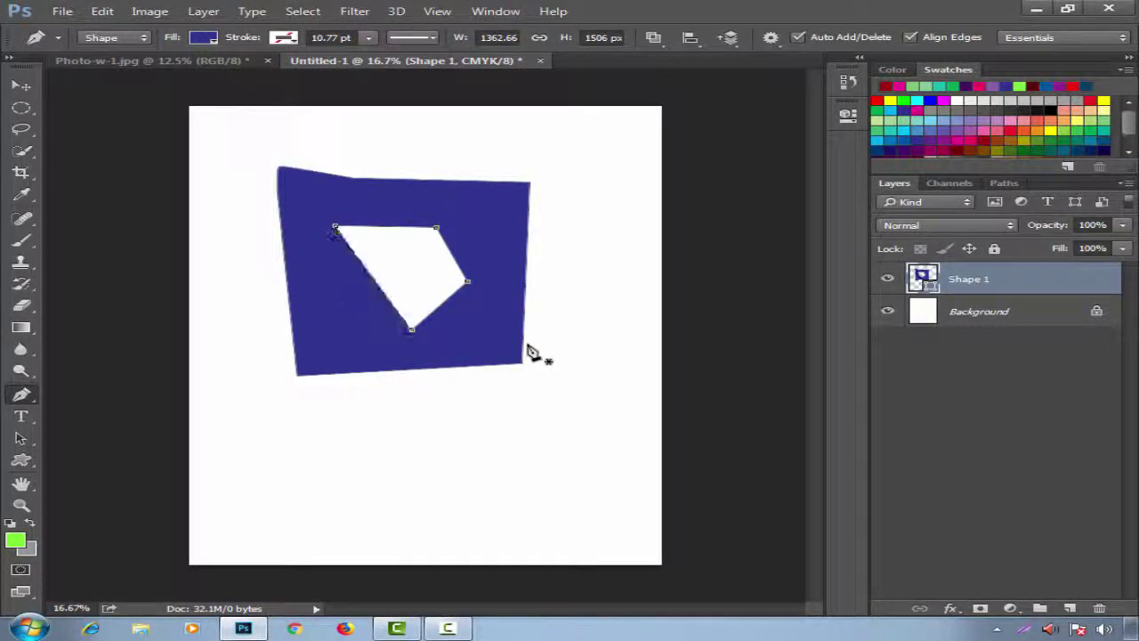
{"action": "key", "text": "ctrl+alt+z"}
{"action": "key", "text": "ctrl+alt+z"}
{"action": "key", "text": "ctrl+alt+z"}
{"action": "key", "text": "ctrl+alt+z"}
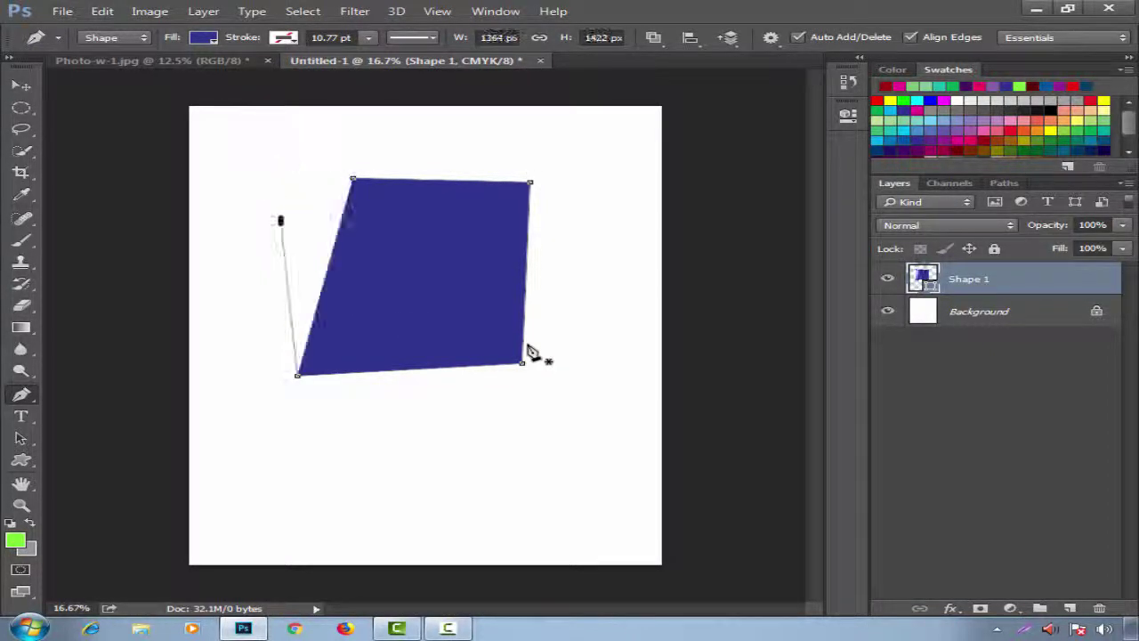
{"action": "key", "text": "ctrl+alt+z"}
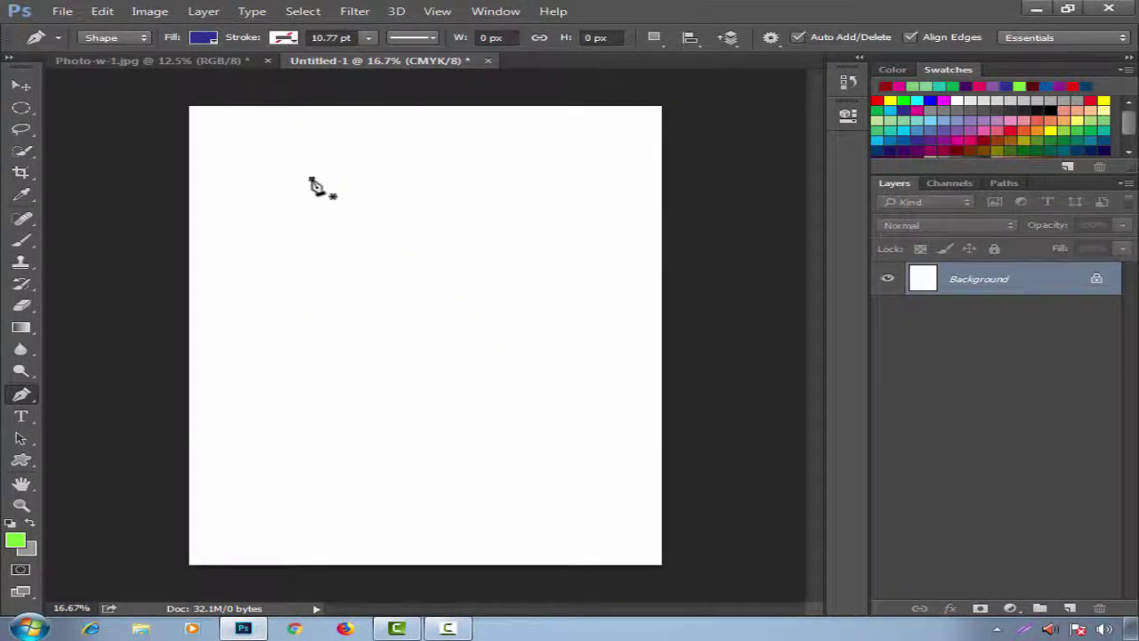
Draw a large navy square shape across the canvas.
{"action": "left_click", "coordinate": [311, 179]}
{"action": "left_click", "coordinate": [593, 179]}
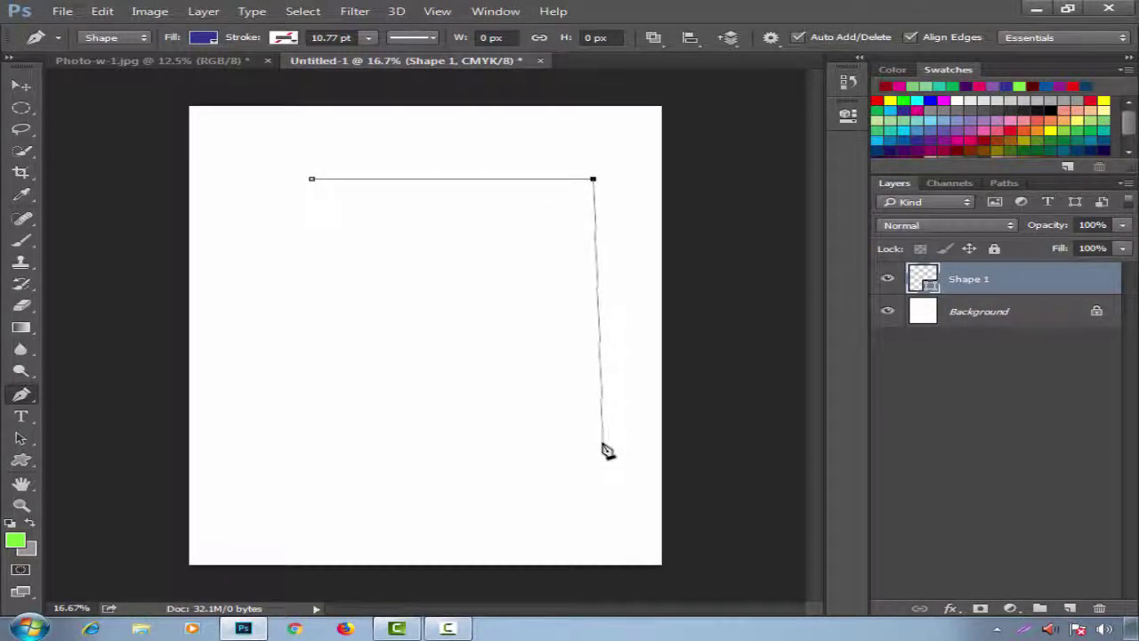
{"action": "left_click", "coordinate": [598, 443]}
{"action": "left_click", "coordinate": [303, 438]}
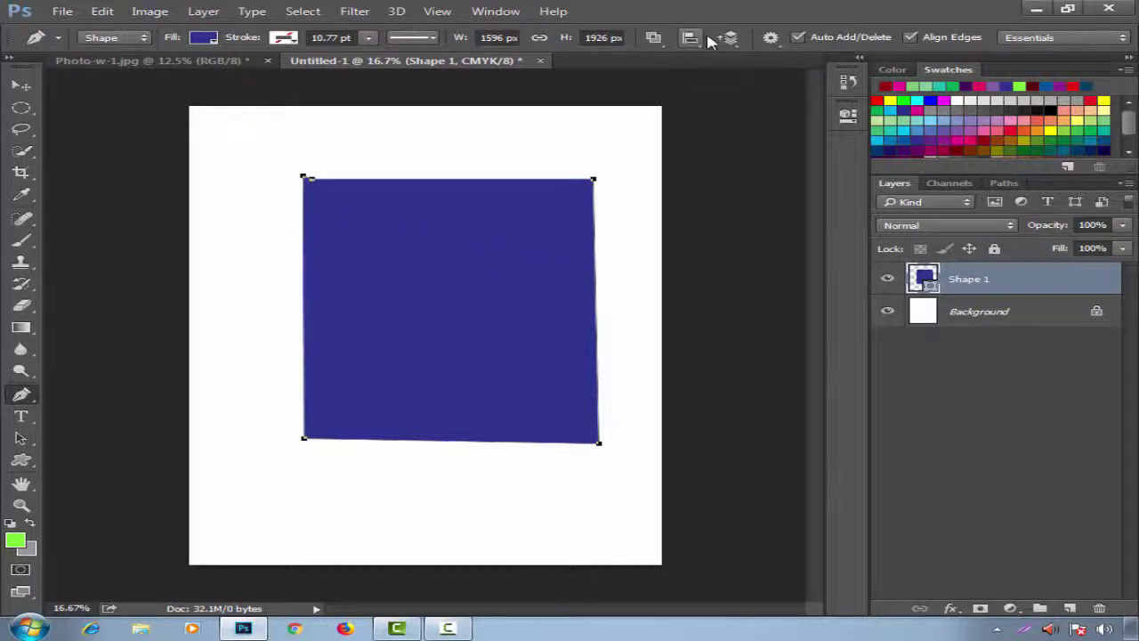
{"action": "left_click", "coordinate": [653, 38]}
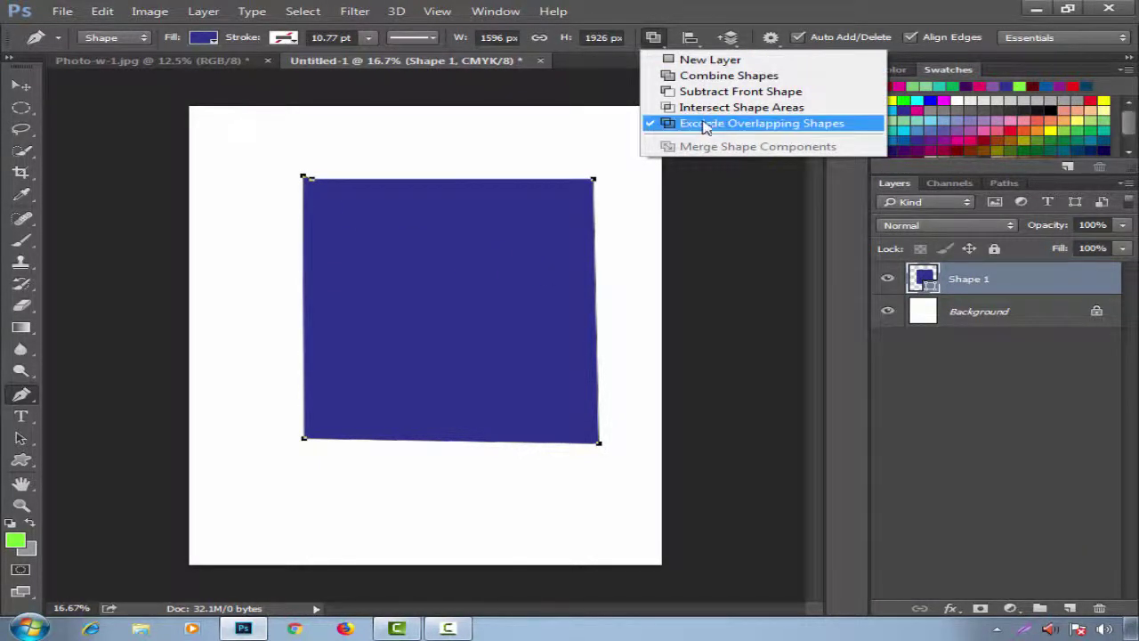
{"action": "left_click", "coordinate": [255, 249]}
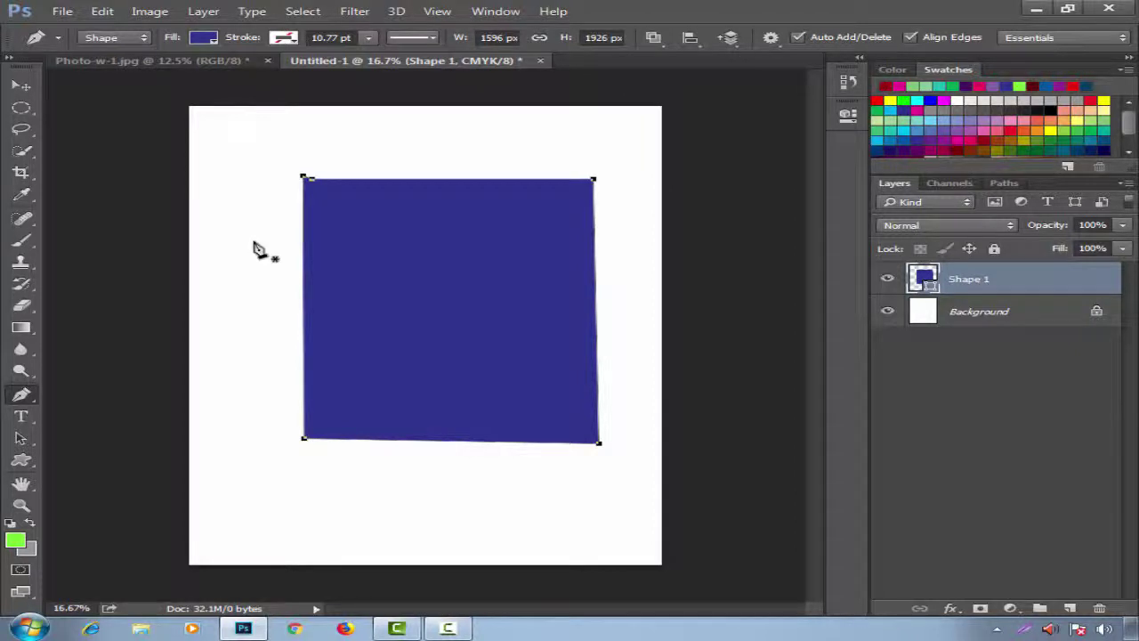
Cut a square hole inside the navy square.
{"action": "left_click", "coordinate": [382, 242]}
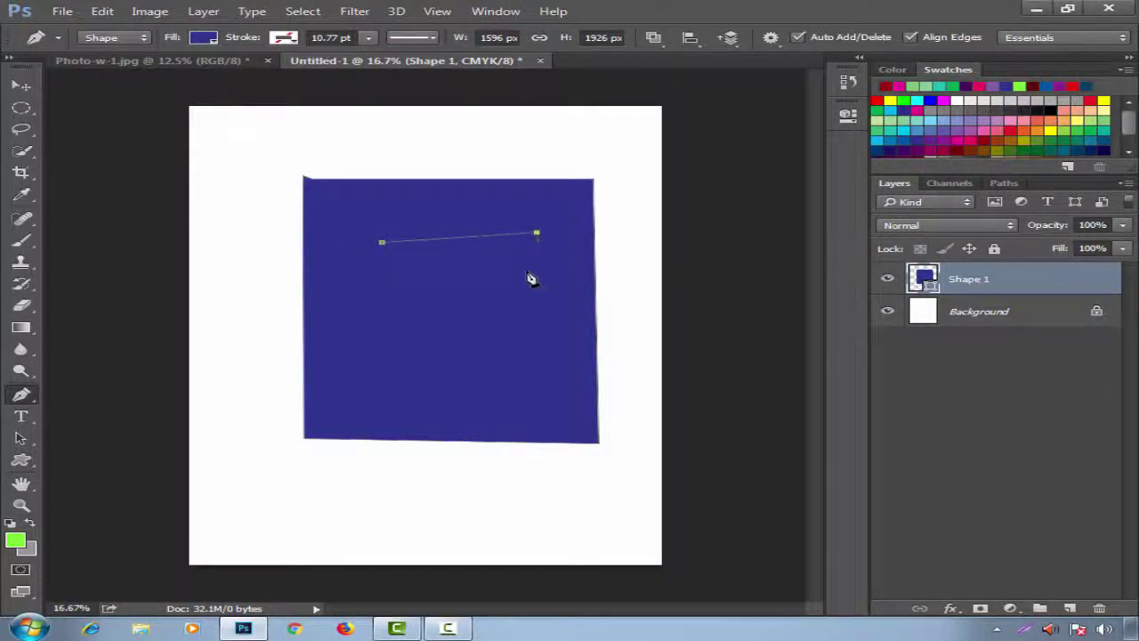
{"action": "left_click", "coordinate": [539, 387]}
{"action": "left_click", "coordinate": [389, 384]}
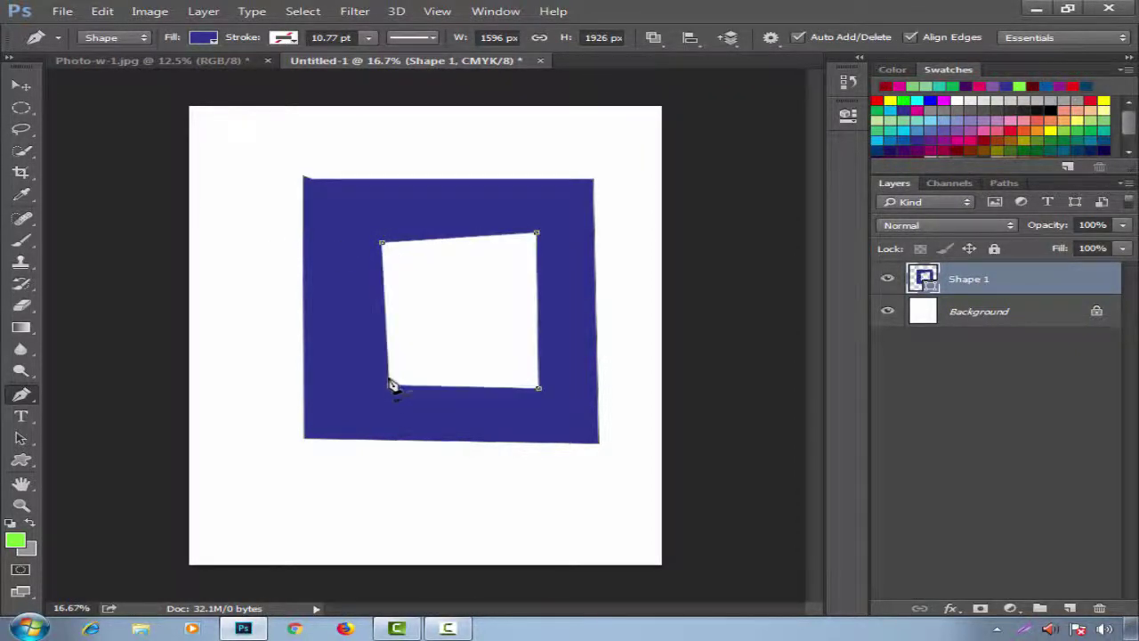
{"action": "left_click", "coordinate": [382, 243]}
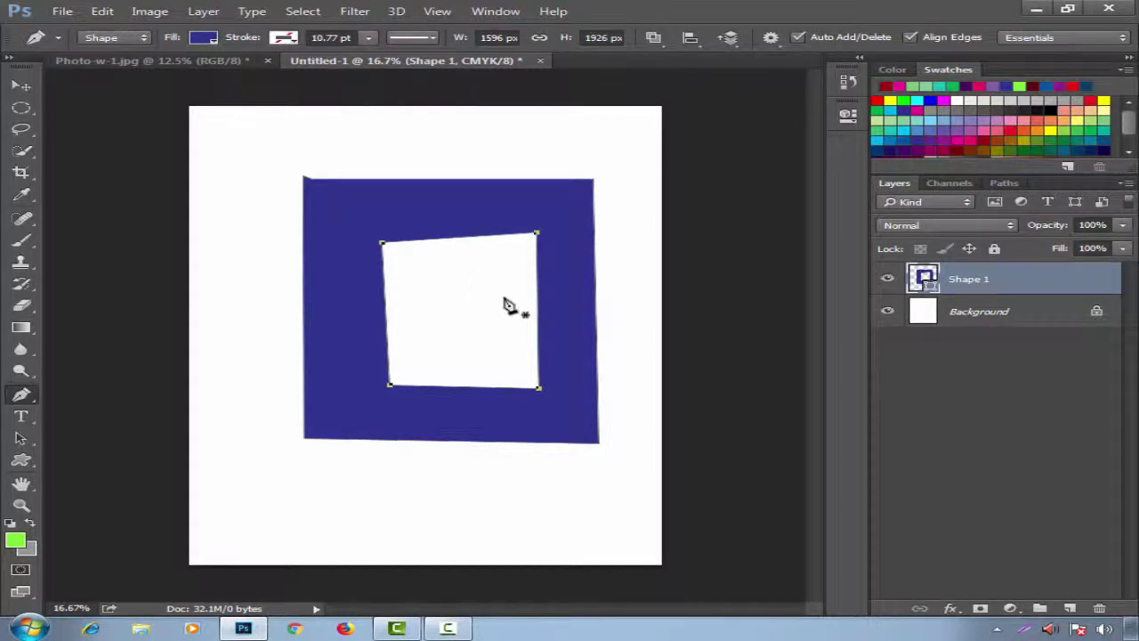
{"action": "left_click", "coordinate": [653, 38]}
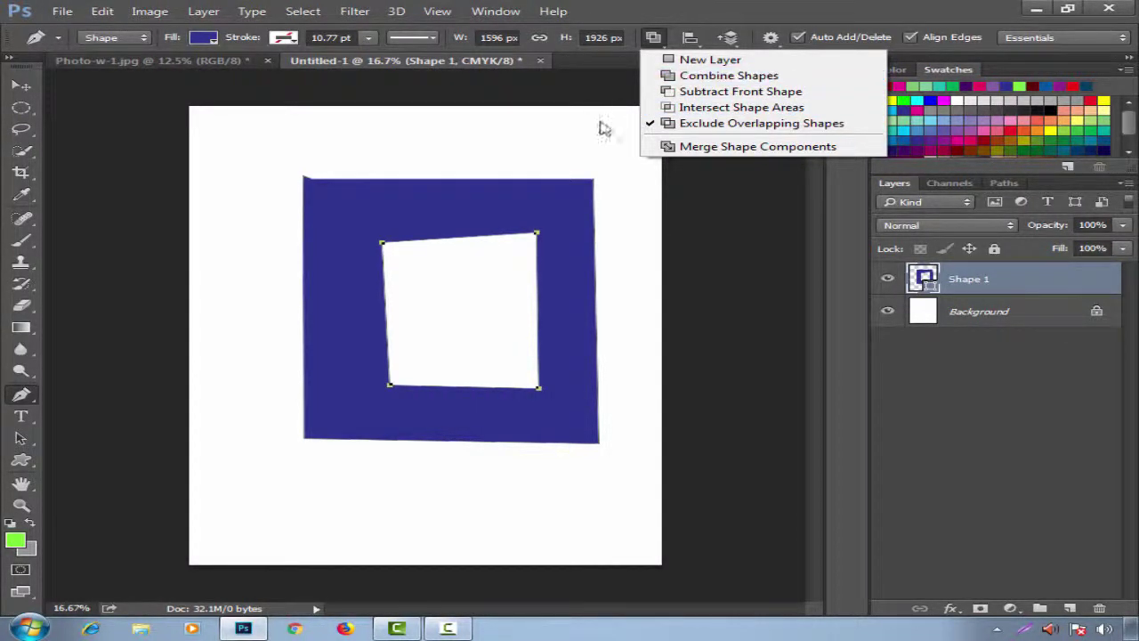
{"action": "left_click", "coordinate": [500, 171]}
Step back the cut-out and square points until Shape 1 is removed.
{"action": "key", "text": "BackSpace"}
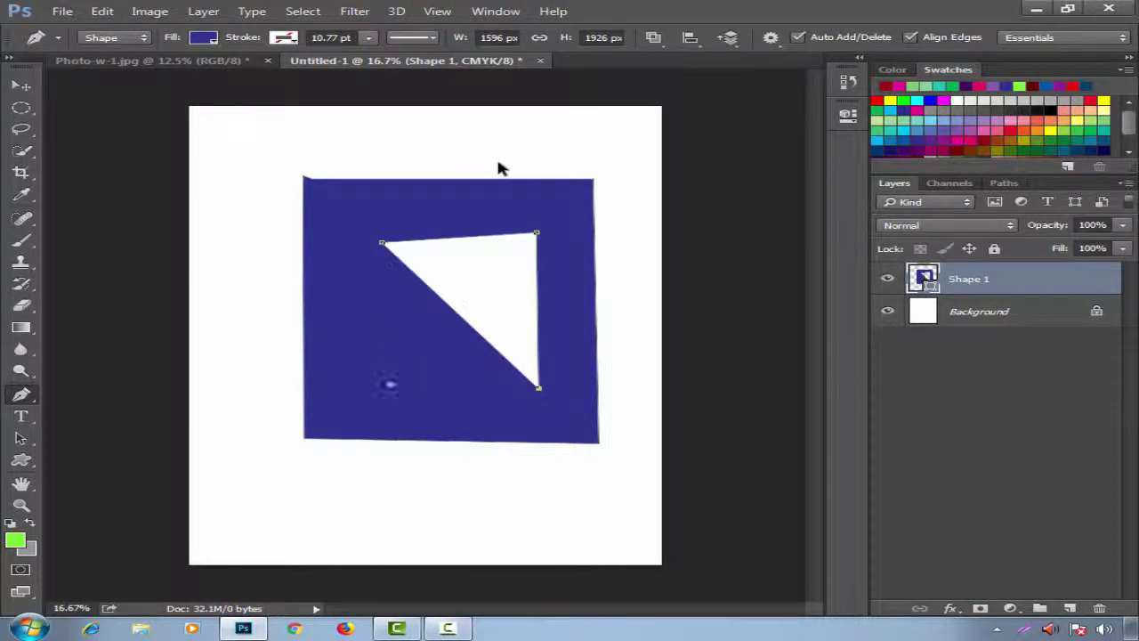
{"action": "key", "text": "BackSpace"}
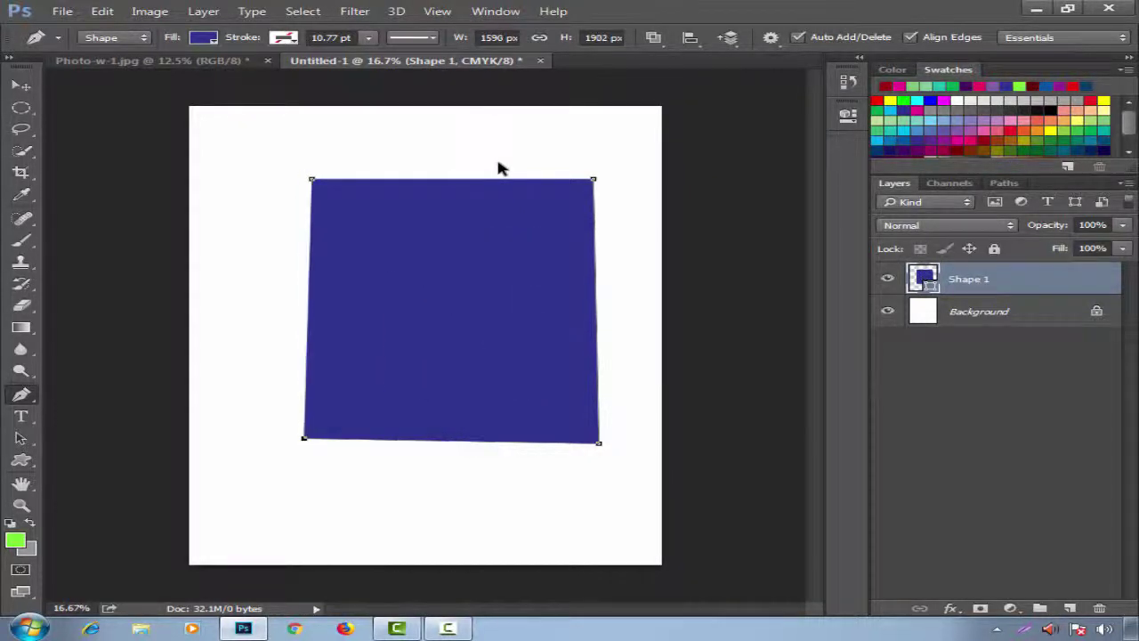
{"action": "key", "text": "BackSpace"}
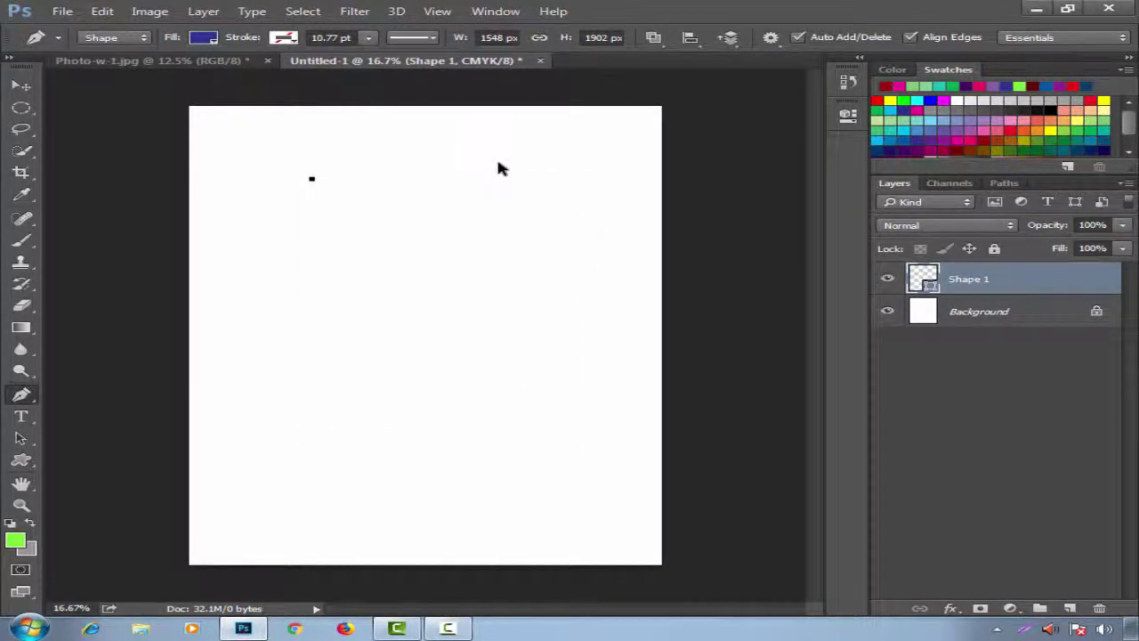
{"action": "key", "text": "BackSpace"}
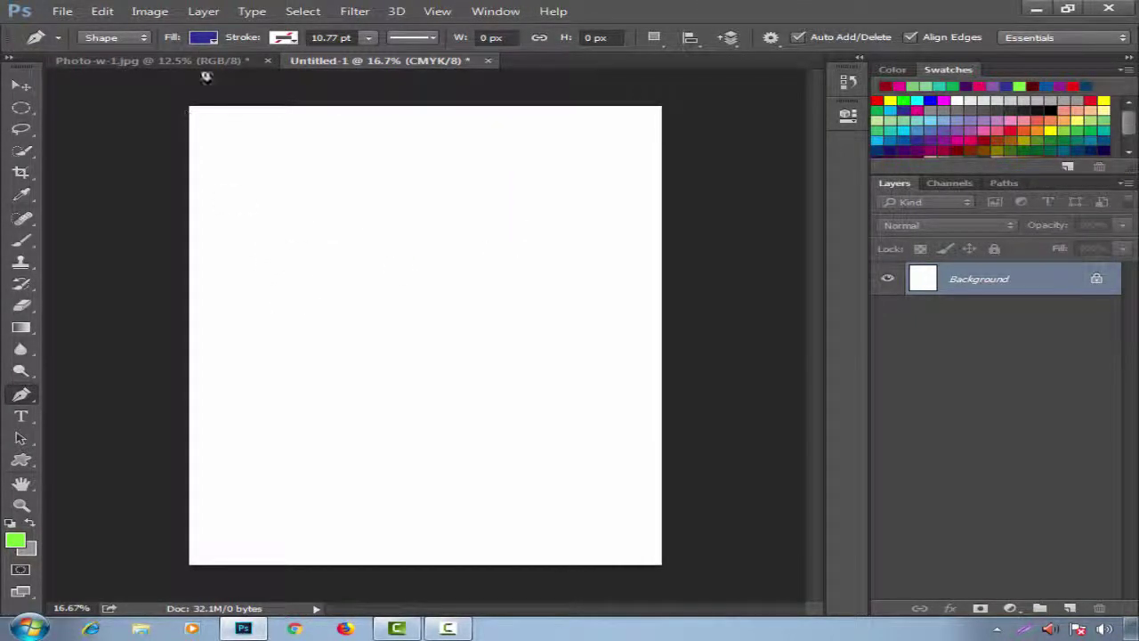
Set the shape fill to red and draw a red triangle.
{"action": "left_click", "coordinate": [204, 40]}
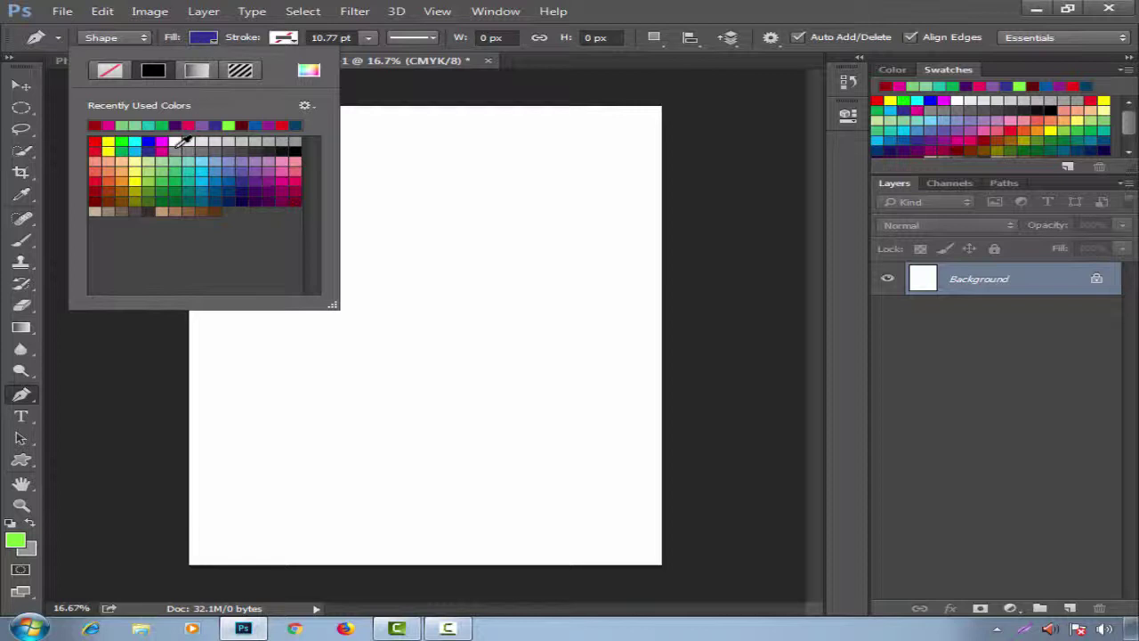
{"action": "left_click", "coordinate": [95, 142]}
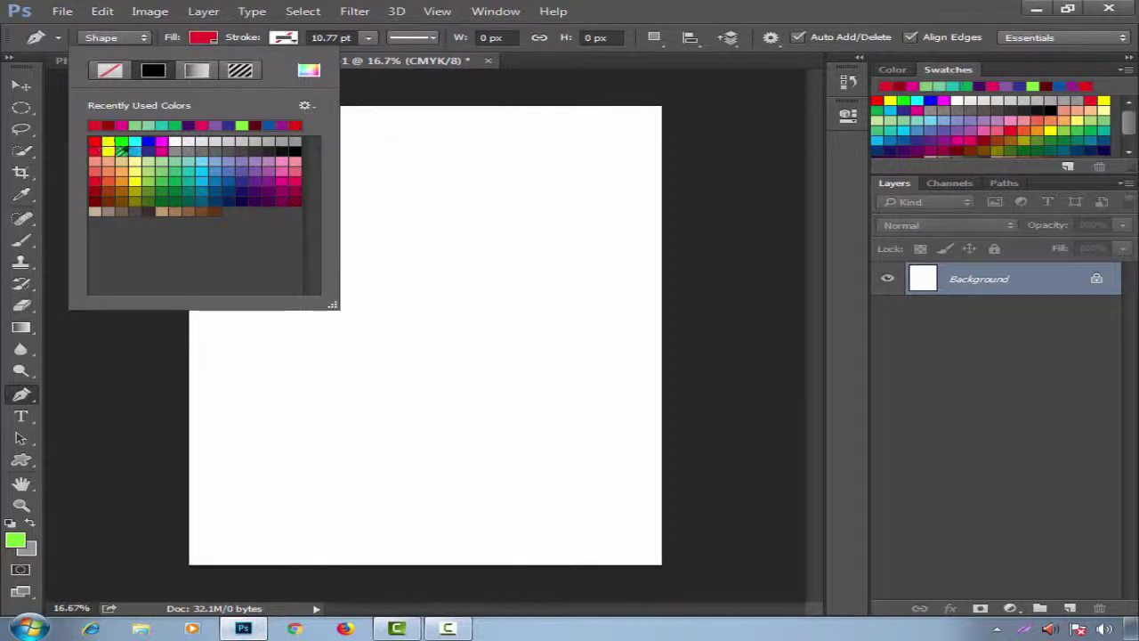
{"action": "left_click", "coordinate": [407, 260]}
{"action": "left_click", "coordinate": [268, 374]}
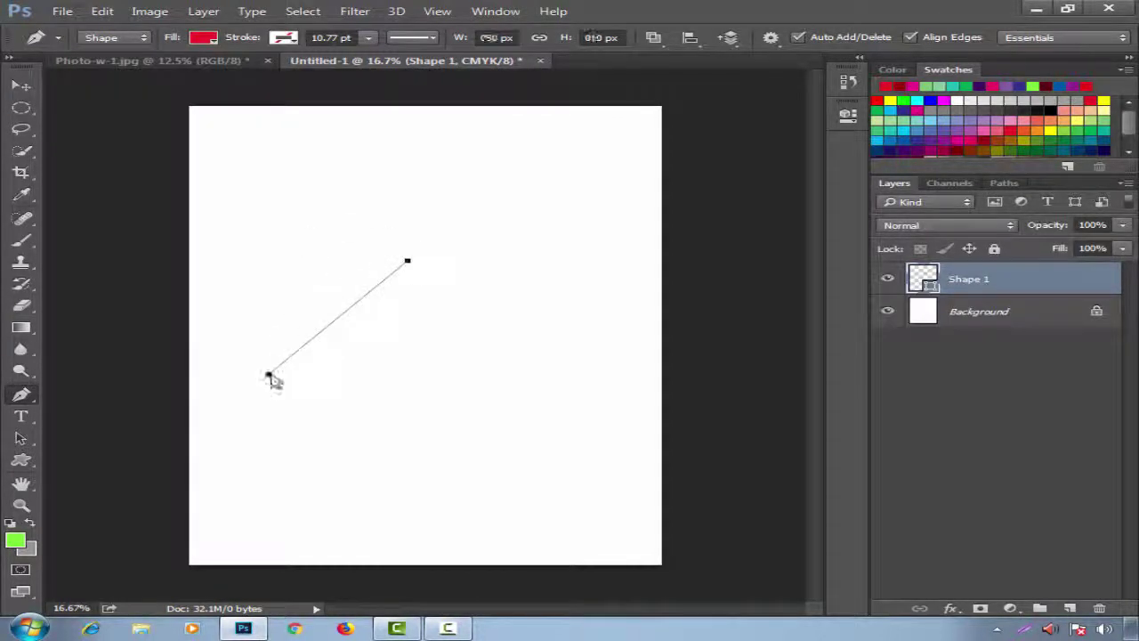
{"action": "left_click", "coordinate": [620, 374]}
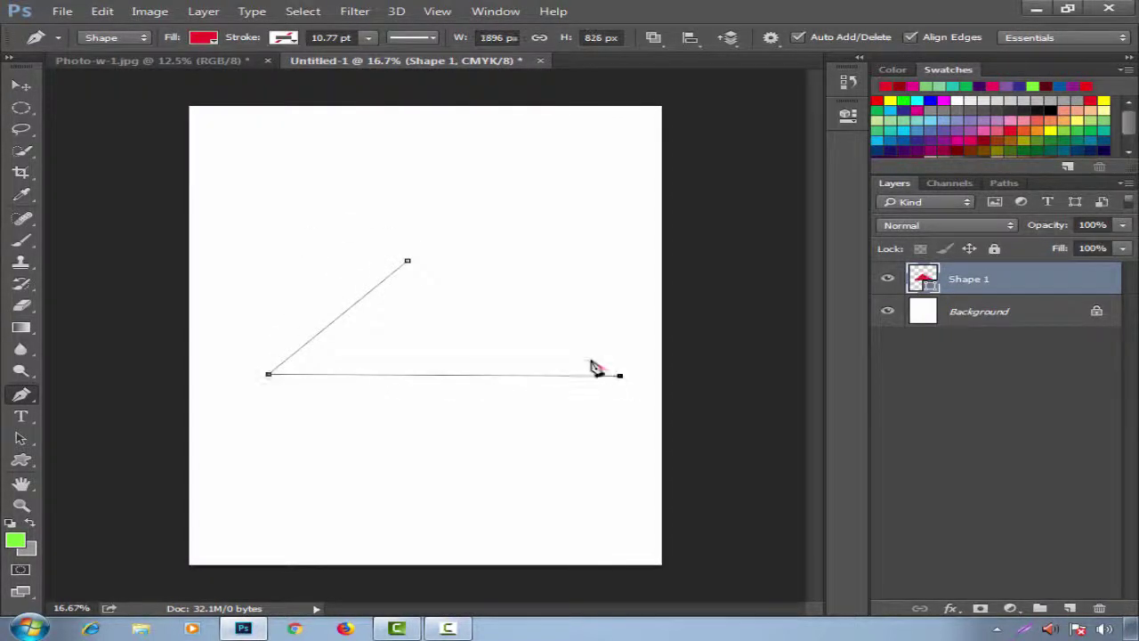
{"action": "left_click", "coordinate": [407, 261]}
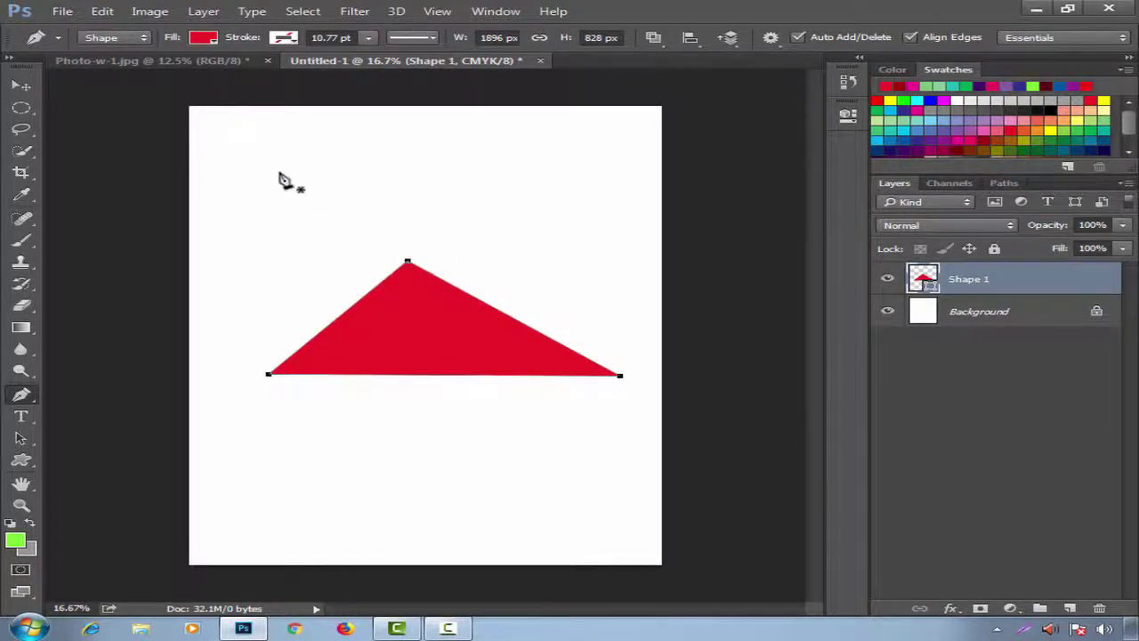
Draw a second red shape above the triangle, then undo back to a single anchor.
{"action": "left_click", "coordinate": [256, 167]}
{"action": "left_click", "coordinate": [352, 245]}
{"action": "left_click", "coordinate": [568, 215]}
{"action": "left_click", "coordinate": [584, 144]}
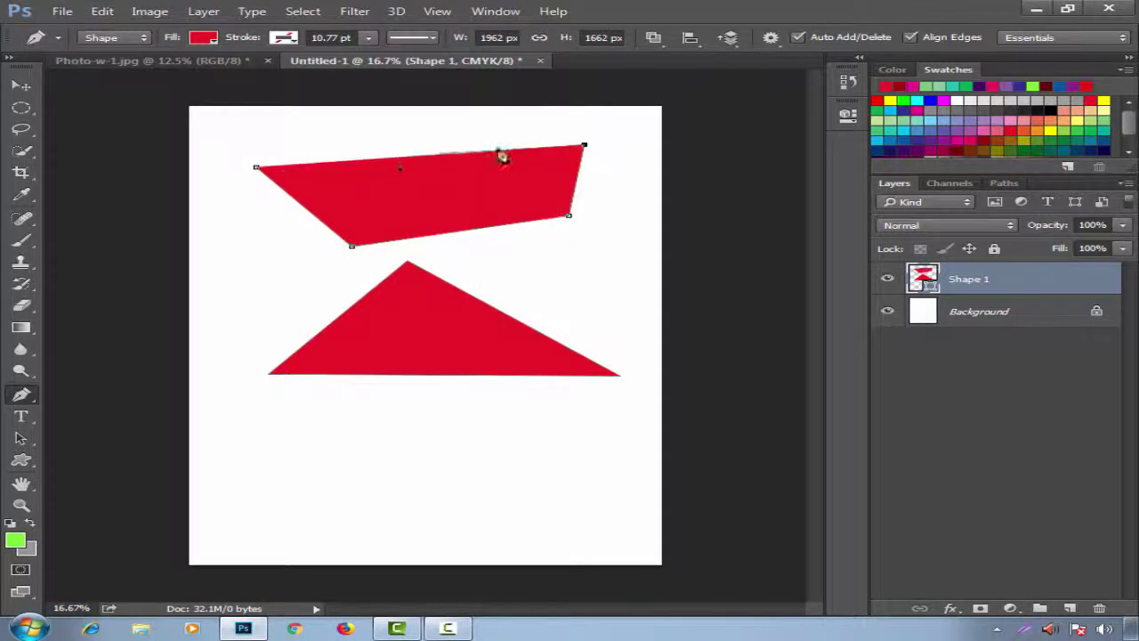
{"action": "left_click", "coordinate": [307, 153]}
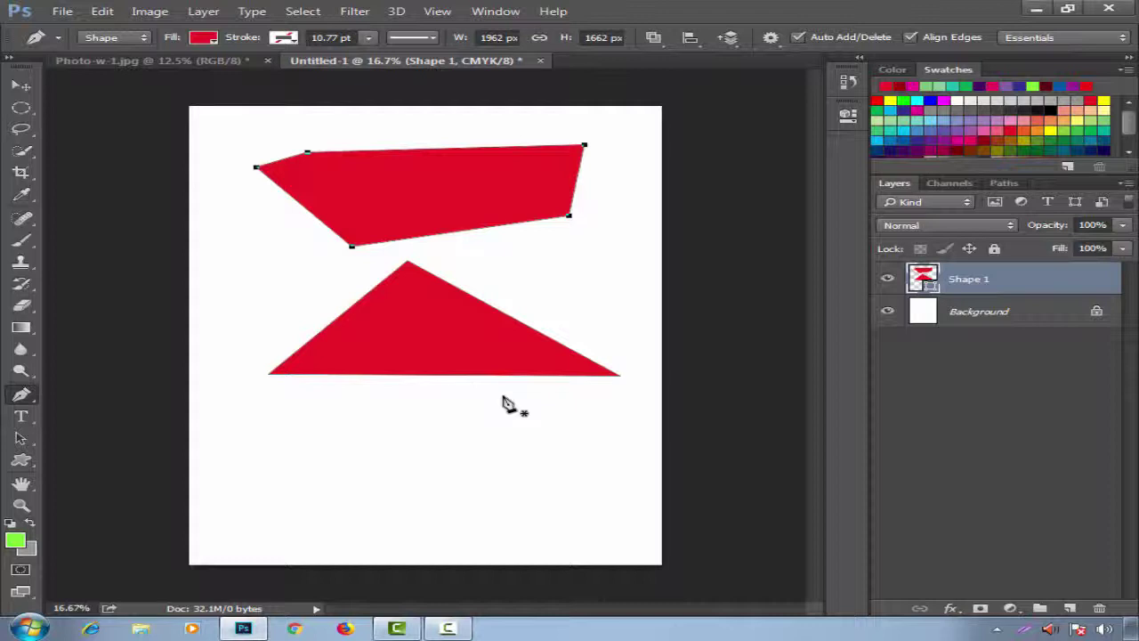
{"action": "key", "text": "ctrl+alt+z"}
{"action": "key", "text": "ctrl+alt+z"}
{"action": "key", "text": "ctrl+alt+z"}
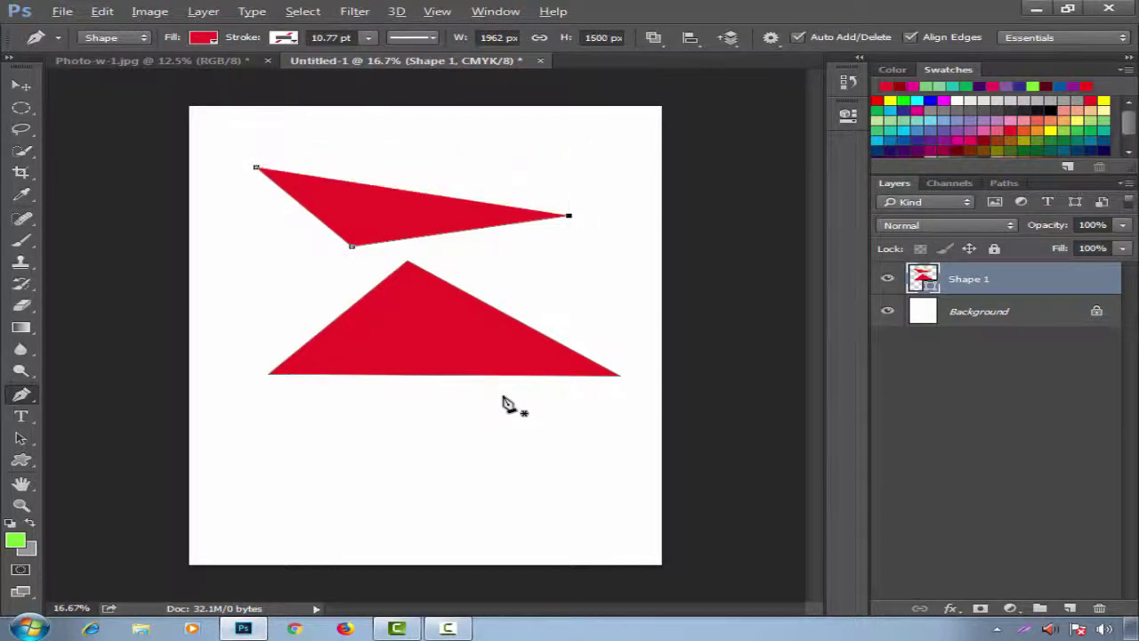
{"action": "key", "text": "ctrl+alt+z"}
{"action": "key", "text": "ctrl+alt+z"}
{"action": "key", "text": "ctrl+alt+z"}
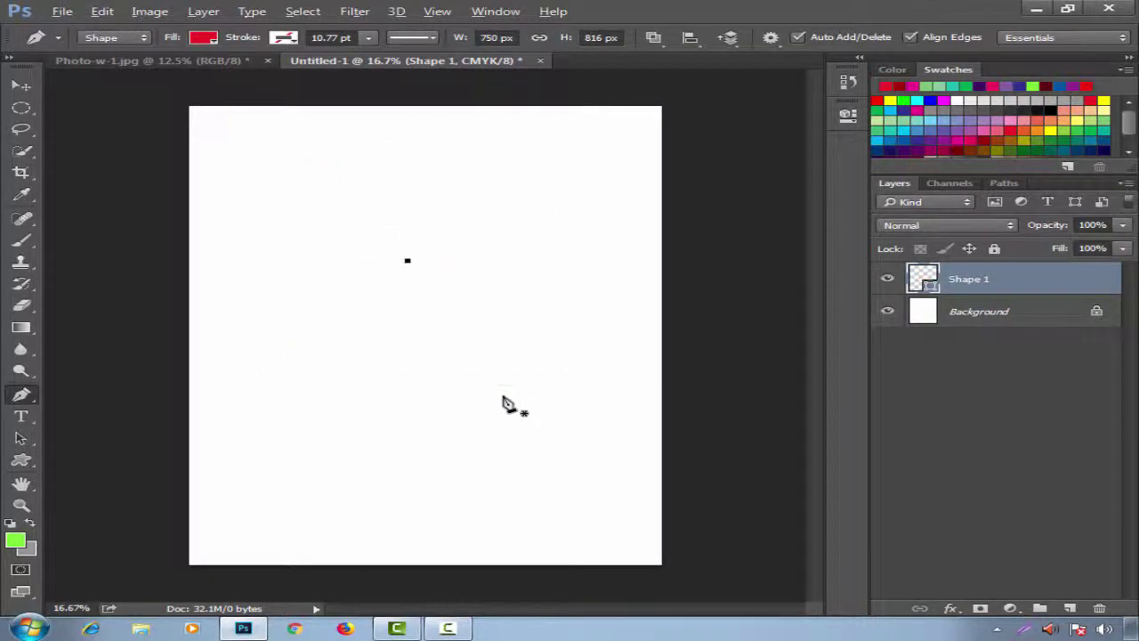
Draw a curved red shape, reshape its lower and left curves with direction handles, then undo the edits.
{"action": "left_click", "coordinate": [297, 238]}
{"action": "left_click_drag", "start_coordinate": [580, 272], "coordinate": [618, 425]}
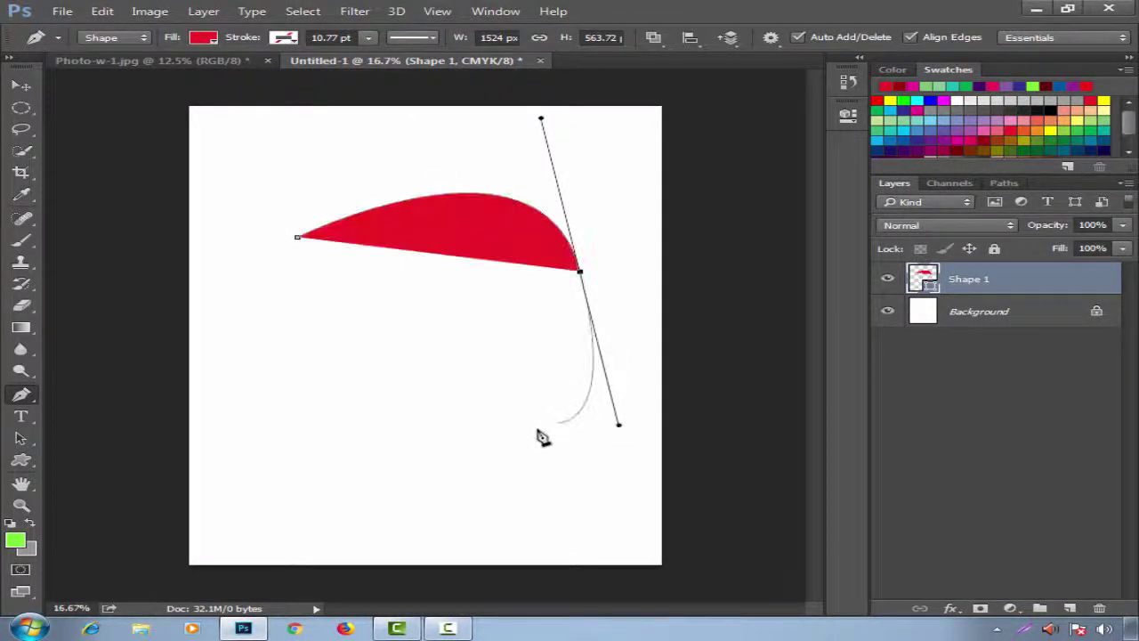
{"action": "left_click", "coordinate": [457, 438]}
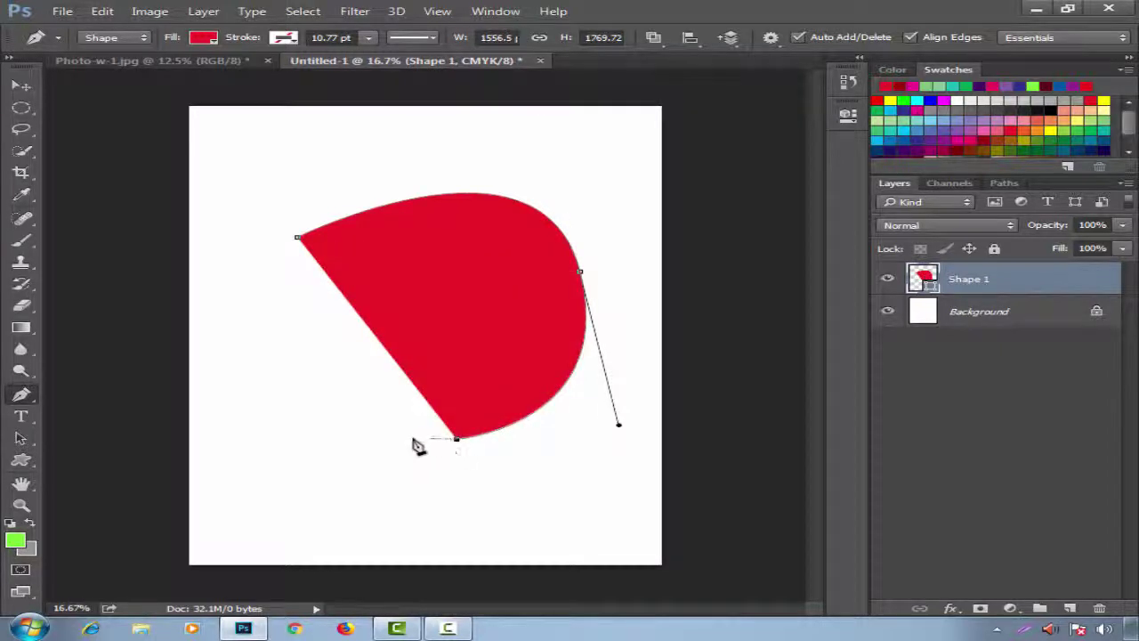
{"action": "left_click_drag", "start_coordinate": [266, 409], "coordinate": [227, 332]}
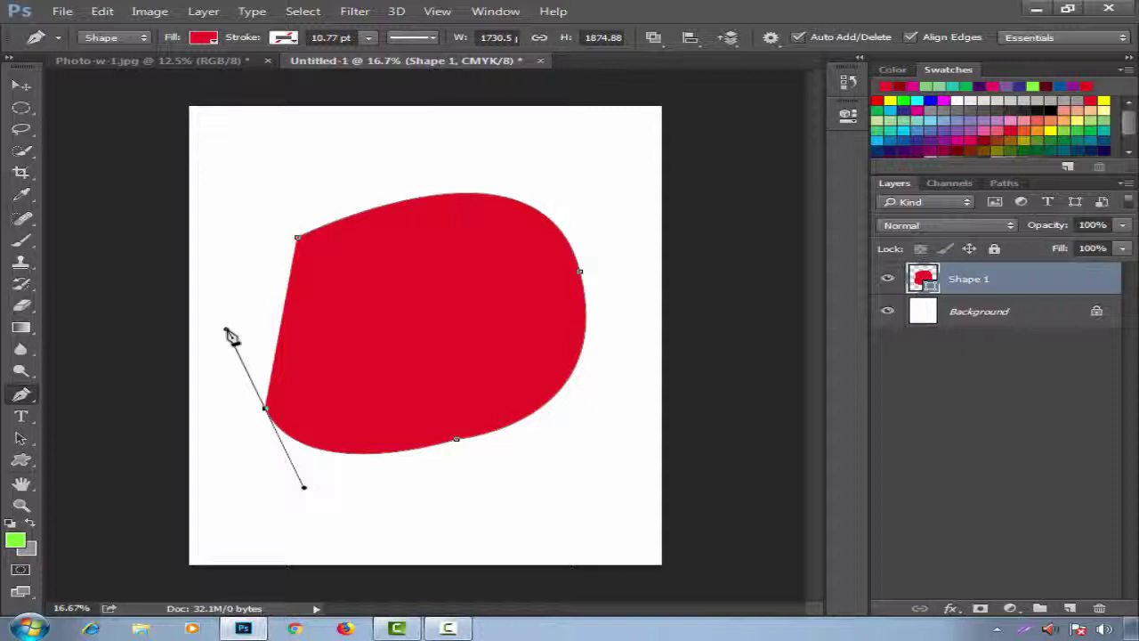
{"action": "left_click_drag", "start_coordinate": [229, 334], "coordinate": [220, 434]}
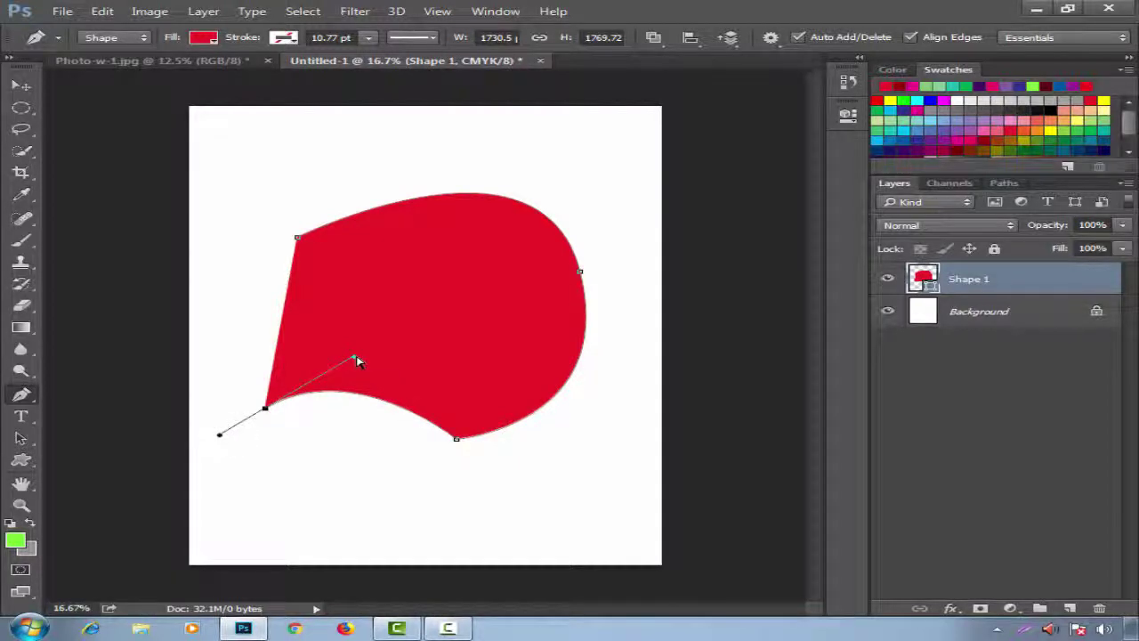
{"action": "left_click_drag", "start_coordinate": [355, 359], "coordinate": [388, 530]}
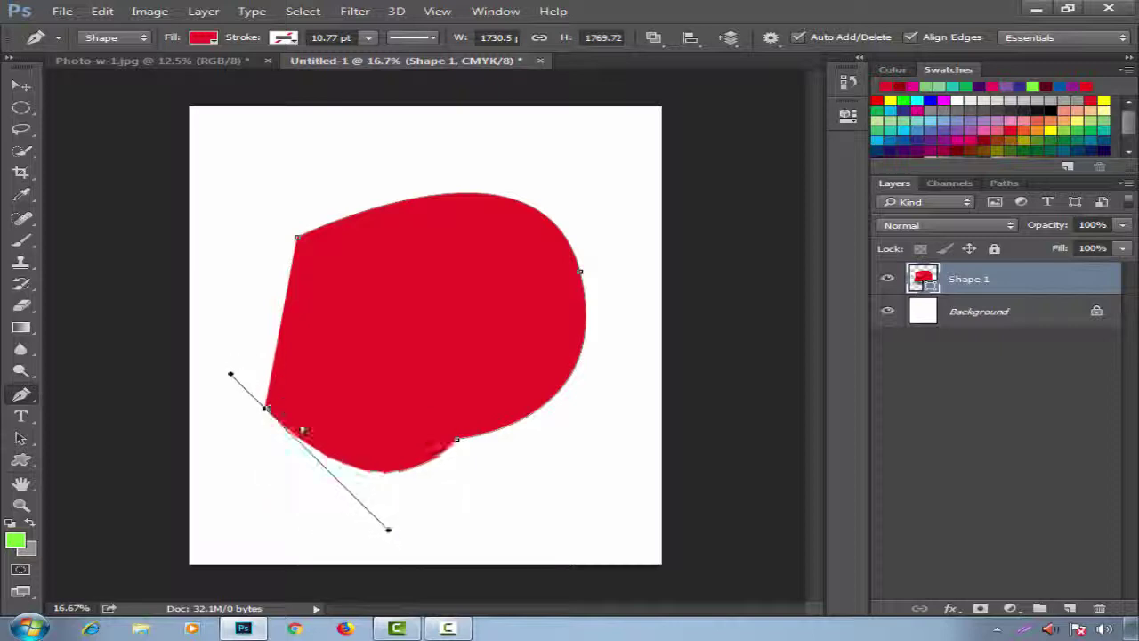
{"action": "left_click_drag", "start_coordinate": [229, 378], "coordinate": [223, 289]}
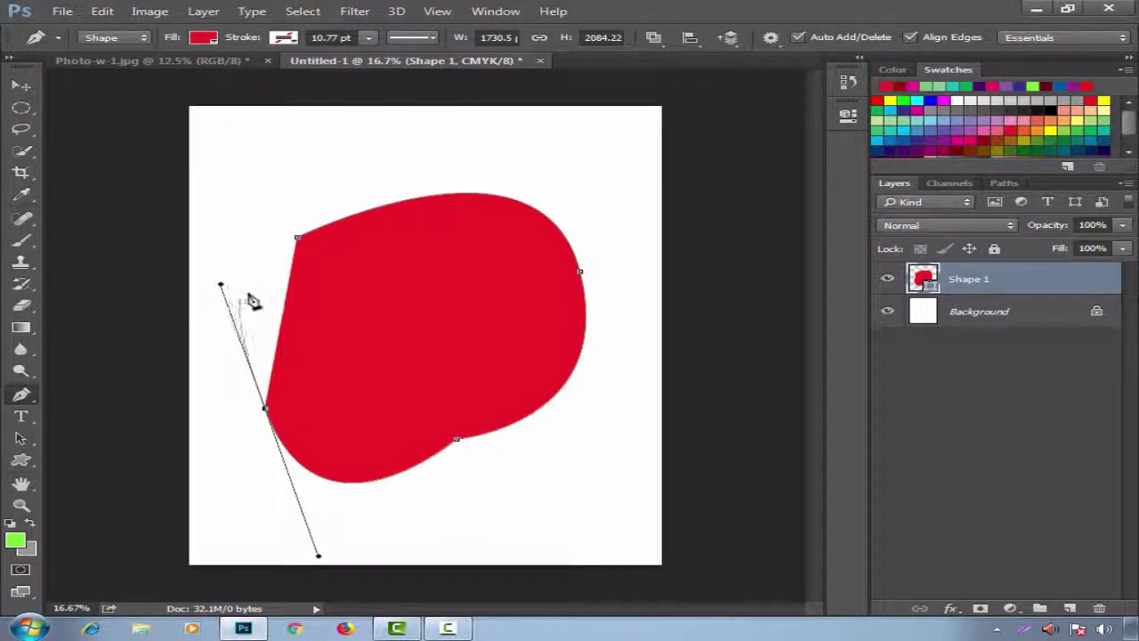
{"action": "key", "text": "ctrl+alt+z"}
{"action": "key", "text": "ctrl+alt+z"}
{"action": "key", "text": "ctrl+alt+z"}
{"action": "key", "text": "ctrl+alt+z"}
{"action": "key", "text": "ctrl+alt+z"}
{"action": "key", "text": "ctrl+alt+z"}
{"action": "key", "text": "ctrl+alt+z"}
{"action": "key", "text": "ctrl+alt+z"}
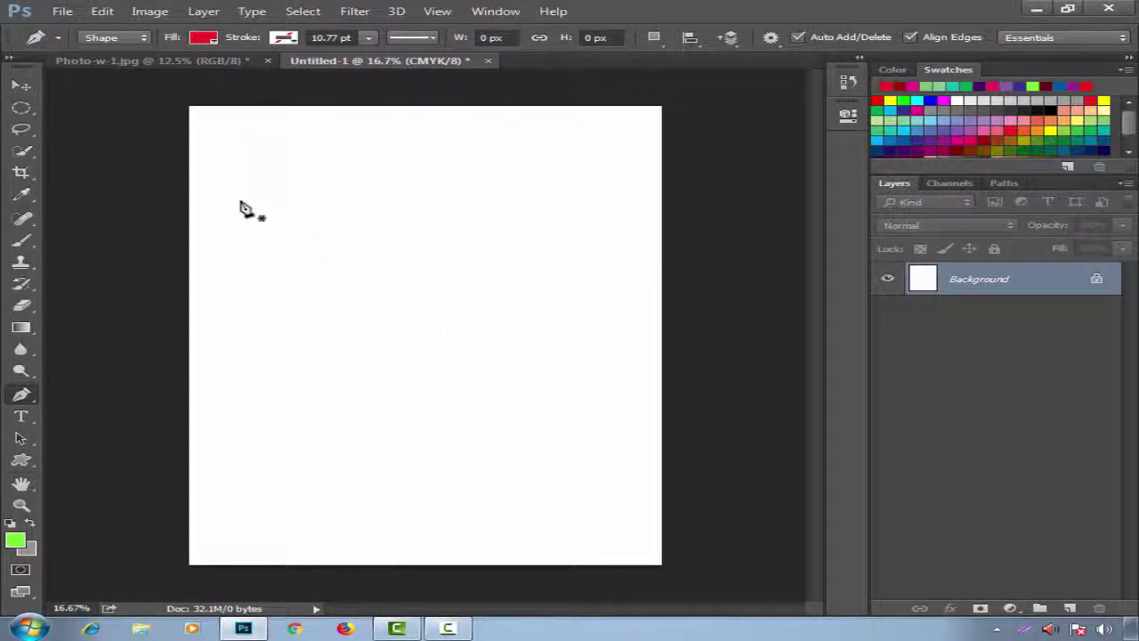
Draw a new red shape with a curved right edge and several left-side anchors.
{"action": "left_click", "coordinate": [300, 227]}
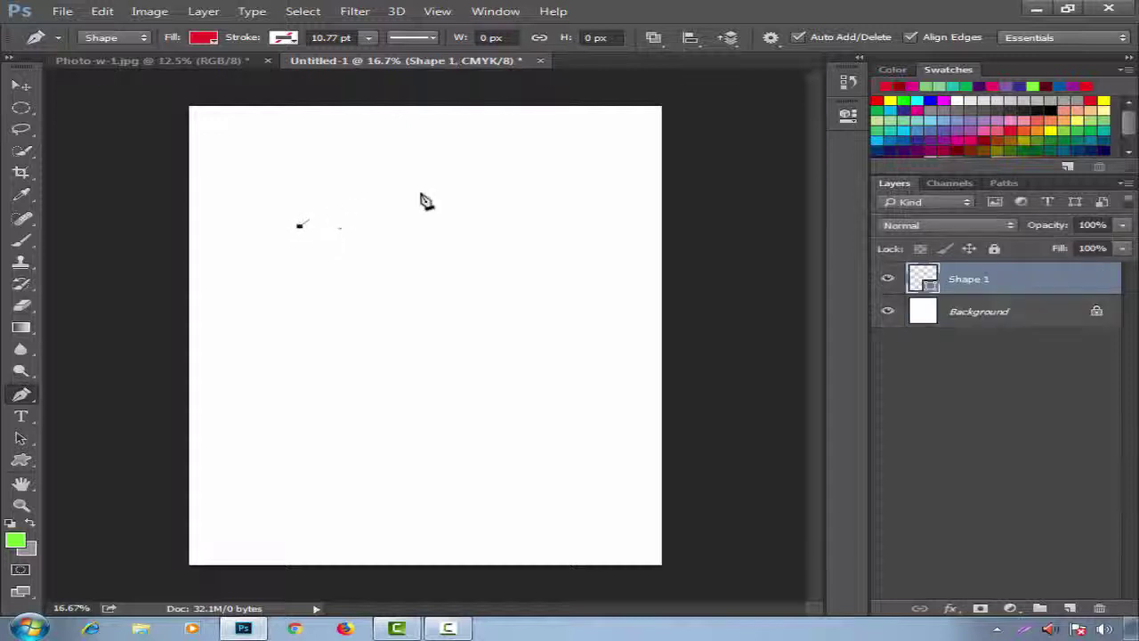
{"action": "left_click", "coordinate": [570, 241]}
{"action": "left_click_drag", "start_coordinate": [594, 316], "coordinate": [617, 362]}
{"action": "left_click", "coordinate": [508, 452]}
{"action": "left_click", "coordinate": [341, 463]}
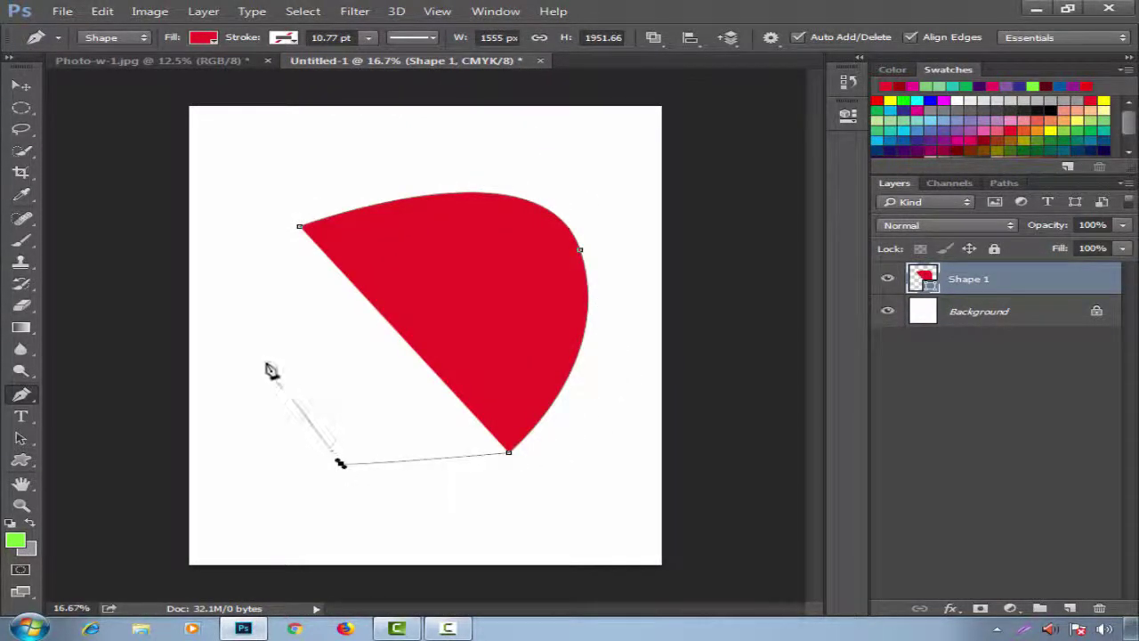
{"action": "left_click", "coordinate": [267, 361]}
{"action": "left_click", "coordinate": [282, 305]}
{"action": "left_click", "coordinate": [272, 233]}
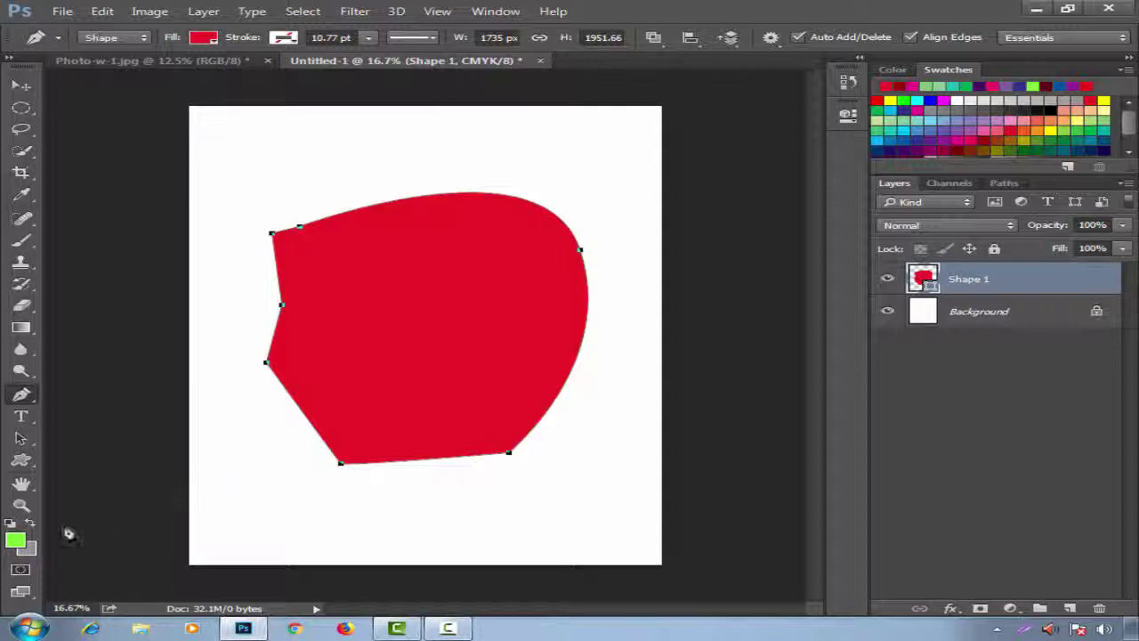
Cancel the colour picker, test green and grey fills, then restore the red fill.
{"action": "left_click", "coordinate": [24, 543]}
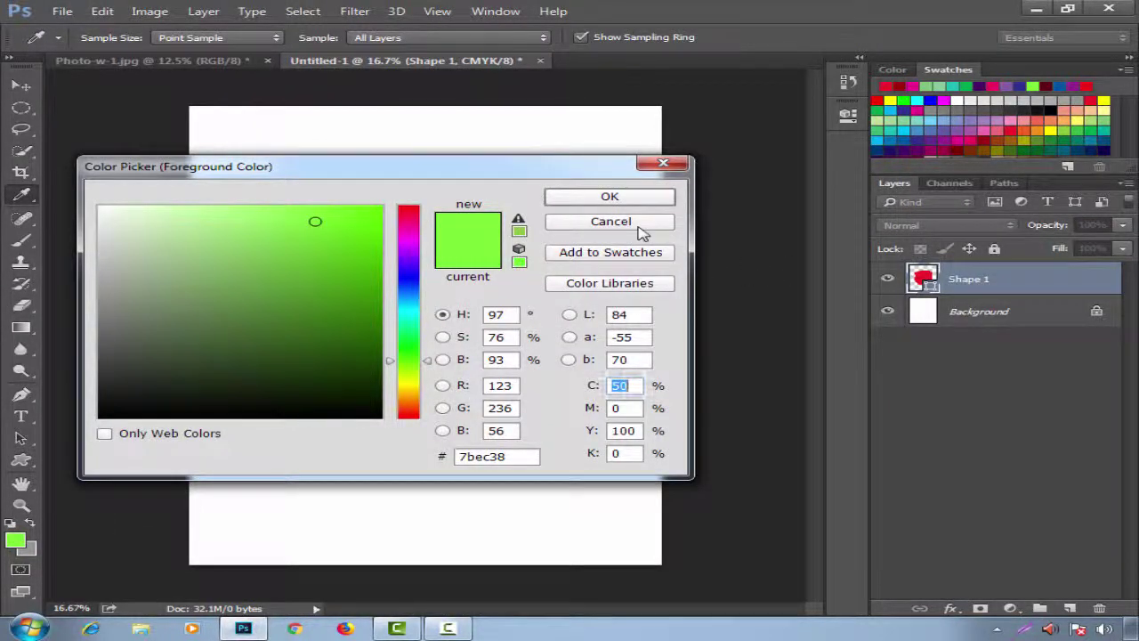
{"action": "left_click", "coordinate": [574, 229]}
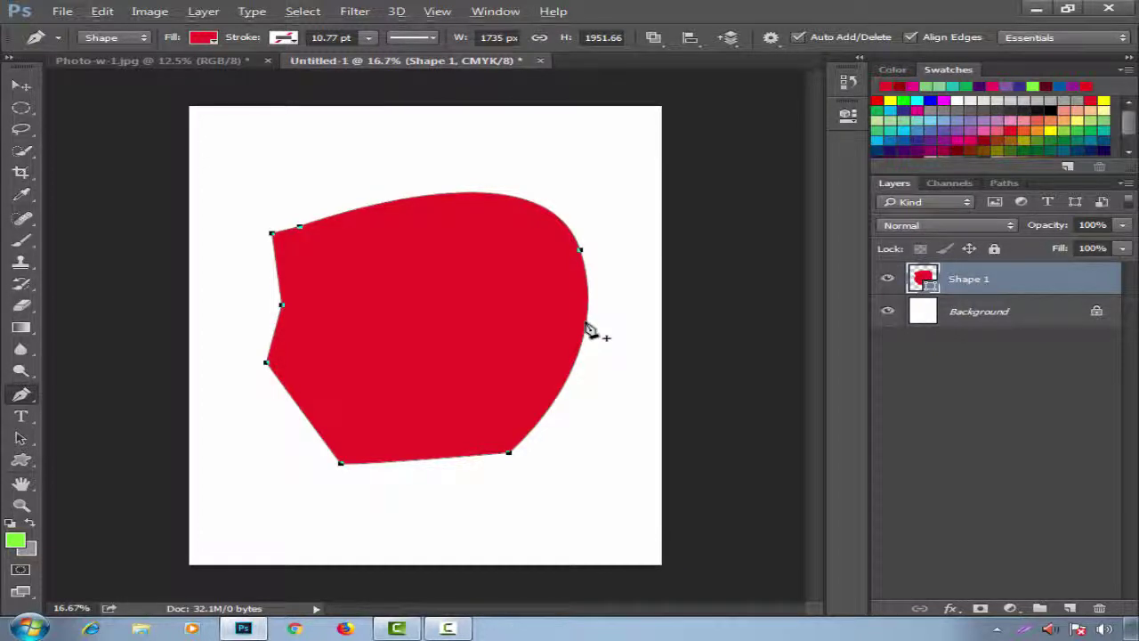
{"action": "key", "text": "alt+BackSpace"}
{"action": "key", "text": "ctrl+z"}
{"action": "key", "text": "ctrl+alt+z"}
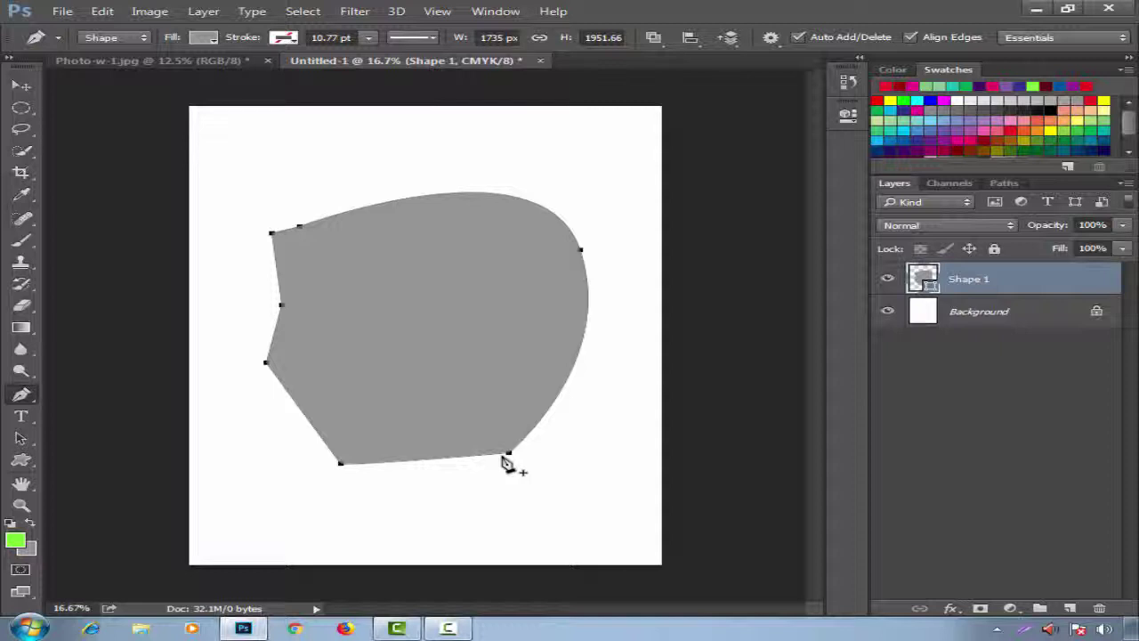
{"action": "key", "text": "ctrl+shift+z"}
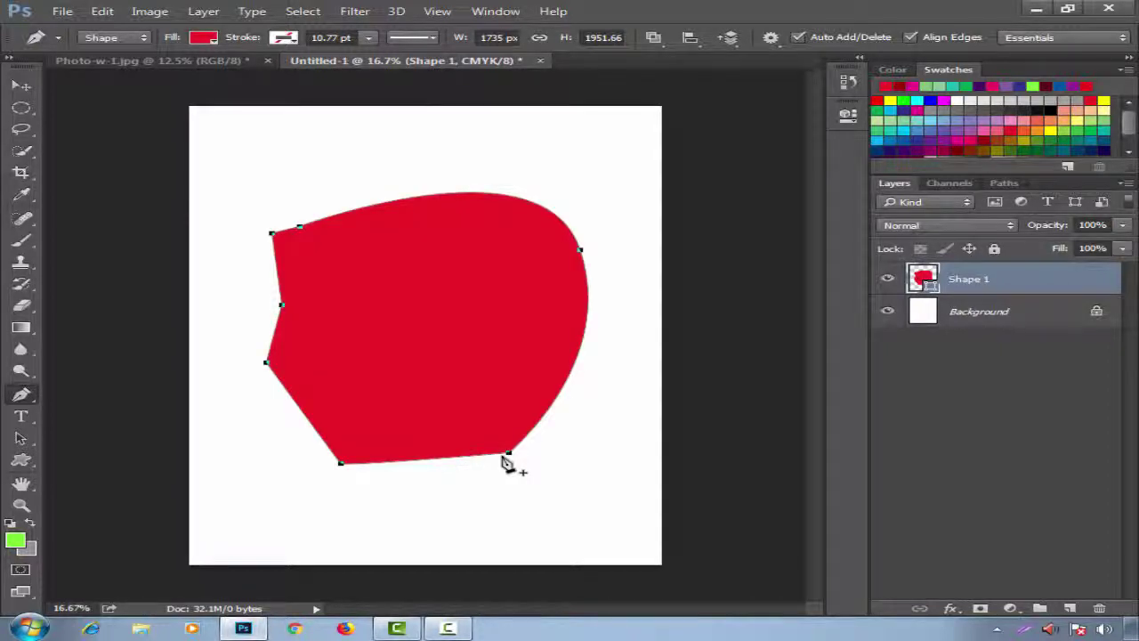
Step back to remove the red shape and switch to the Freeform Pen Tool.
{"action": "key", "text": "ctrl+alt+z"}
{"action": "key", "text": "ctrl+alt+z"}
{"action": "key", "text": "ctrl+alt+z"}
{"action": "key", "text": "ctrl+alt+z"}
{"action": "key", "text": "ctrl+alt+z"}
{"action": "key", "text": "ctrl+alt+z"}
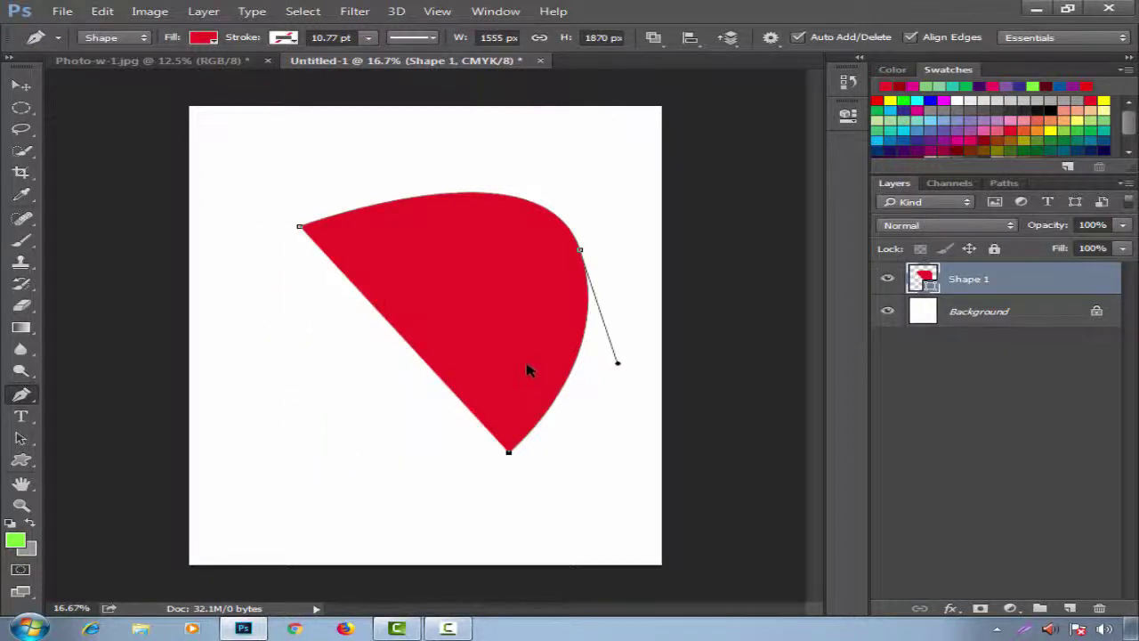
{"action": "key", "text": "ctrl+alt+z"}
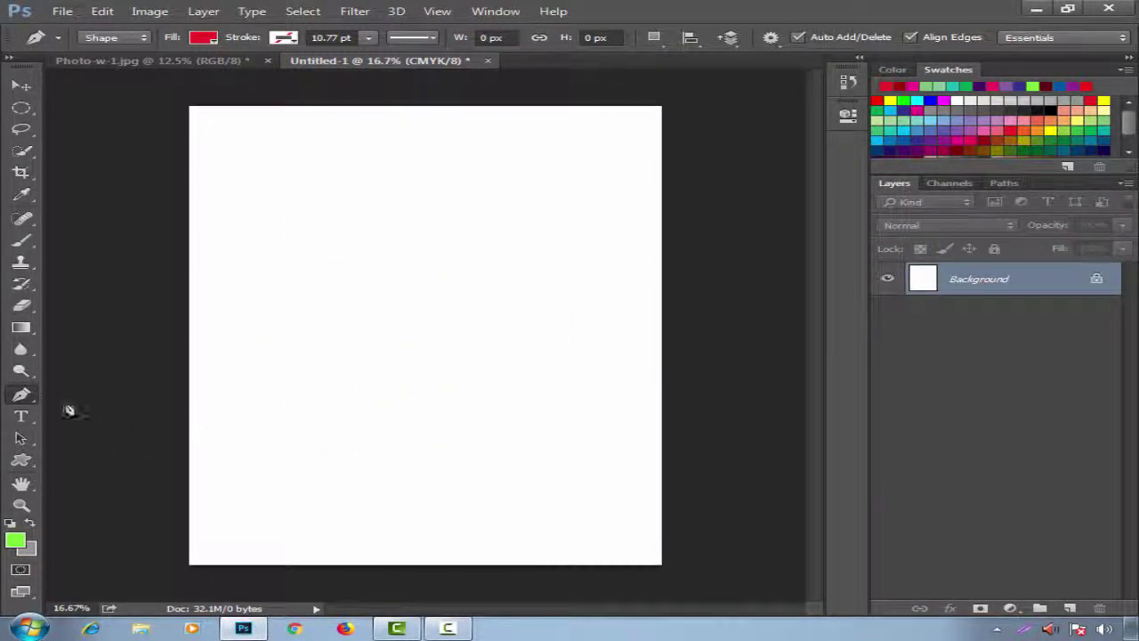
{"action": "right_click", "coordinate": [31, 400]}
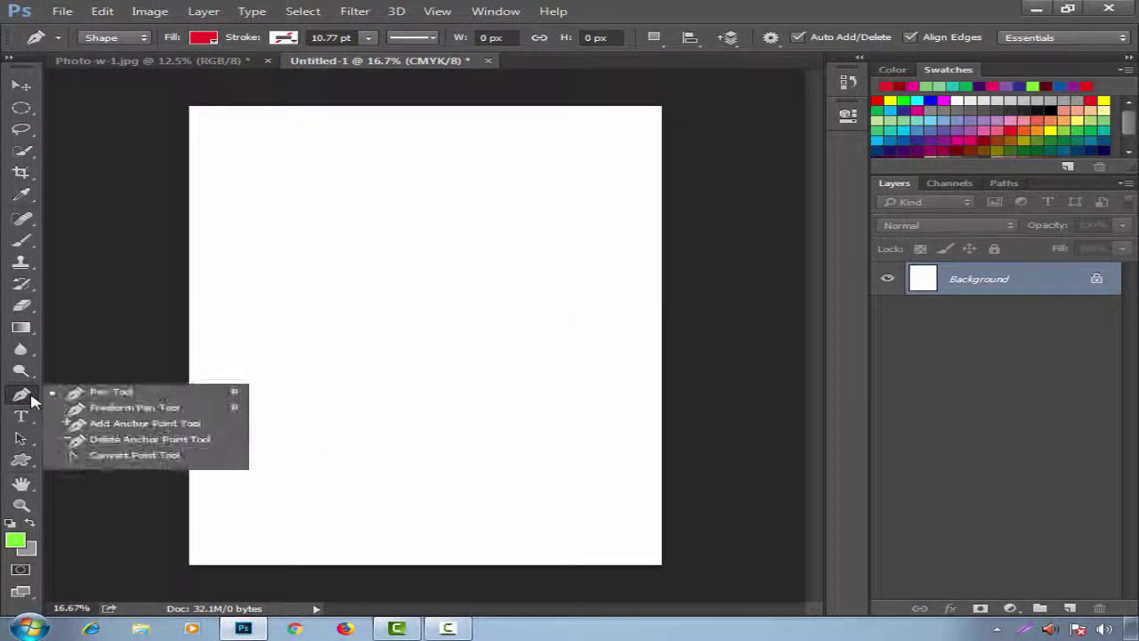
{"action": "left_click", "coordinate": [123, 408]}
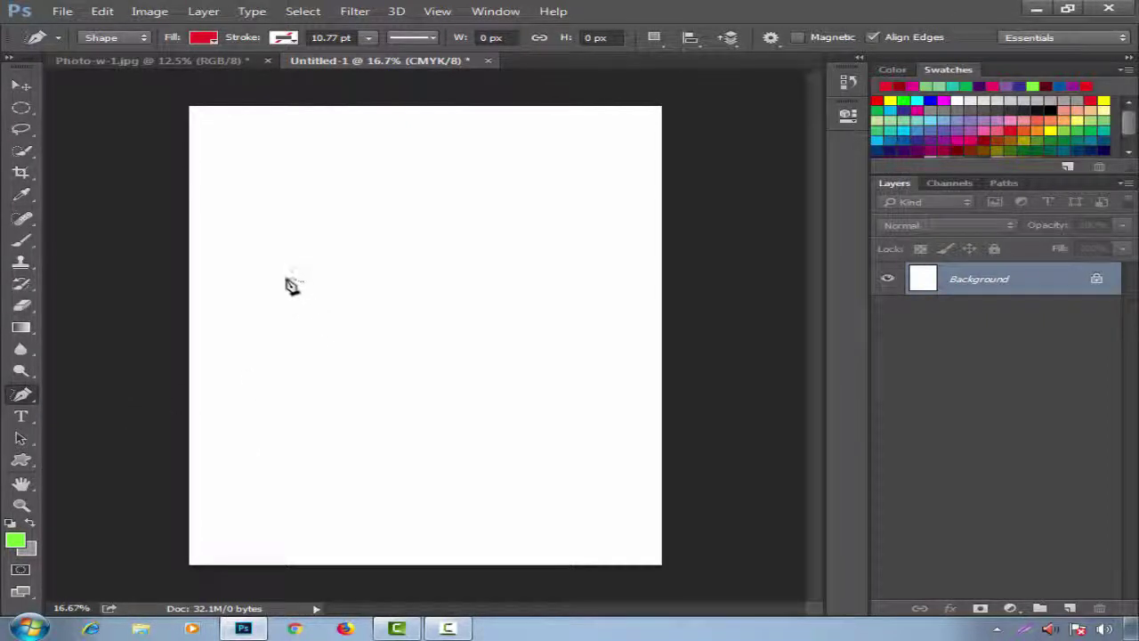
Draw freehand red shapes—a large central blob and a narrow upper-right piece—undoing a bottom one.
{"action": "mouse_move", "coordinate": [295, 253]}
{"action": "left_mouse_down"}
{"action": "mouse_move", "coordinate": [342, 211]}
{"action": "mouse_move", "coordinate": [421, 209]}
{"action": "mouse_move", "coordinate": [466, 224]}
{"action": "mouse_move", "coordinate": [521, 330]}
{"action": "mouse_move", "coordinate": [480, 418]}
{"action": "mouse_move", "coordinate": [321, 421]}
{"action": "mouse_move", "coordinate": [280, 384]}
{"action": "mouse_move", "coordinate": [339, 348]}
{"action": "mouse_move", "coordinate": [327, 311]}
{"action": "mouse_move", "coordinate": [274, 297]}
{"action": "mouse_move", "coordinate": [312, 283]}
{"action": "mouse_move", "coordinate": [294, 251]}
{"action": "left_mouse_up"}
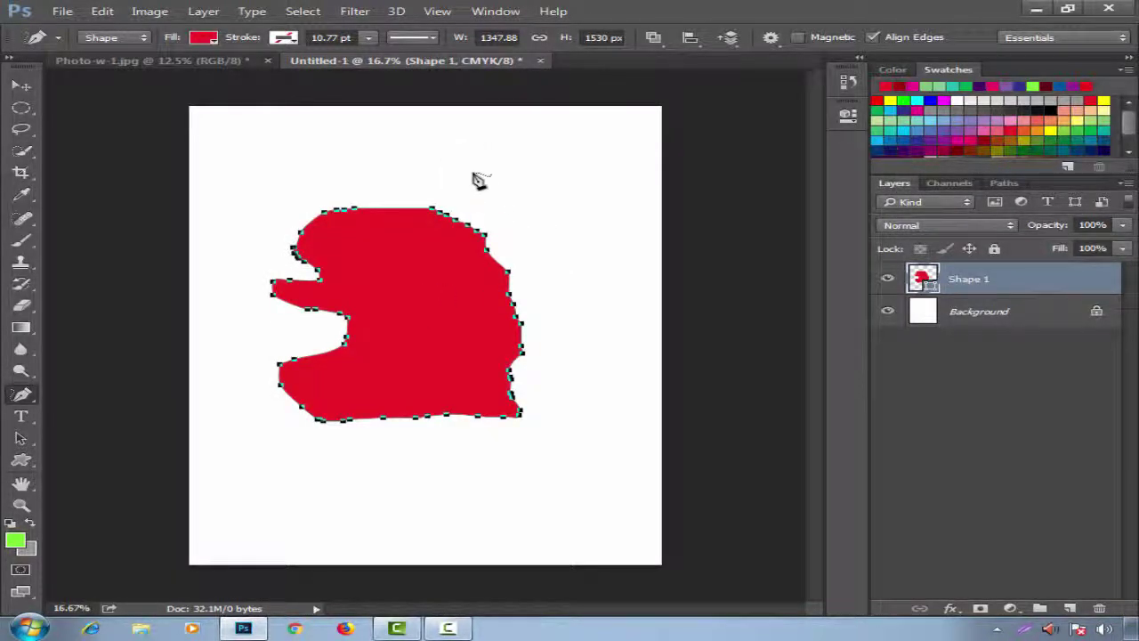
{"action": "mouse_move", "coordinate": [476, 177]}
{"action": "left_mouse_down"}
{"action": "mouse_move", "coordinate": [513, 129]}
{"action": "mouse_move", "coordinate": [553, 160]}
{"action": "mouse_move", "coordinate": [595, 280]}
{"action": "mouse_move", "coordinate": [552, 265]}
{"action": "mouse_move", "coordinate": [474, 169]}
{"action": "left_mouse_up"}
{"action": "mouse_move", "coordinate": [364, 490]}
{"action": "left_mouse_down"}
{"action": "mouse_move", "coordinate": [497, 472]}
{"action": "mouse_move", "coordinate": [570, 448]}
{"action": "mouse_move", "coordinate": [596, 485]}
{"action": "mouse_move", "coordinate": [484, 522]}
{"action": "mouse_move", "coordinate": [380, 523]}
{"action": "mouse_move", "coordinate": [308, 509]}
{"action": "mouse_move", "coordinate": [301, 483]}
{"action": "mouse_move", "coordinate": [365, 487]}
{"action": "left_mouse_up"}
{"action": "key", "text": "ctrl+z"}
Undo the remaining red shapes and set the shape fill to dark navy.
{"action": "key", "text": "ctrl+alt+z"}
{"action": "key", "text": "ctrl+alt+z"}
{"action": "left_click", "coordinate": [203, 37]}
{"action": "left_click", "coordinate": [252, 181]}
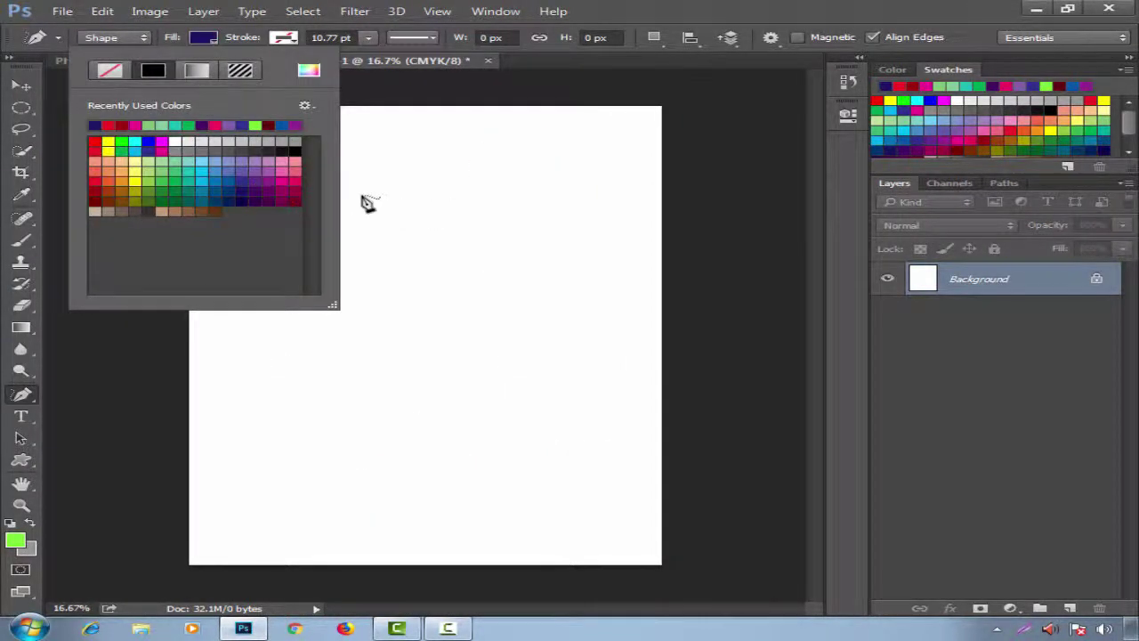
{"action": "left_click", "coordinate": [380, 207]}
Draw two large stacked navy freehand bands with small marks beneath.
{"action": "mouse_move", "coordinate": [255, 191]}
{"action": "left_mouse_down"}
{"action": "mouse_move", "coordinate": [547, 146]}
{"action": "mouse_move", "coordinate": [601, 158]}
{"action": "mouse_move", "coordinate": [616, 207]}
{"action": "mouse_move", "coordinate": [509, 217]}
{"action": "mouse_move", "coordinate": [446, 258]}
{"action": "mouse_move", "coordinate": [239, 238]}
{"action": "mouse_move", "coordinate": [210, 194]}
{"action": "mouse_move", "coordinate": [258, 189]}
{"action": "left_mouse_up"}
{"action": "mouse_move", "coordinate": [389, 302]}
{"action": "left_mouse_down"}
{"action": "mouse_move", "coordinate": [486, 284]}
{"action": "mouse_move", "coordinate": [624, 230]}
{"action": "mouse_move", "coordinate": [638, 270]}
{"action": "mouse_move", "coordinate": [633, 301]}
{"action": "mouse_move", "coordinate": [540, 328]}
{"action": "mouse_move", "coordinate": [371, 347]}
{"action": "mouse_move", "coordinate": [312, 319]}
{"action": "mouse_move", "coordinate": [345, 293]}
{"action": "mouse_move", "coordinate": [392, 303]}
{"action": "left_mouse_up"}
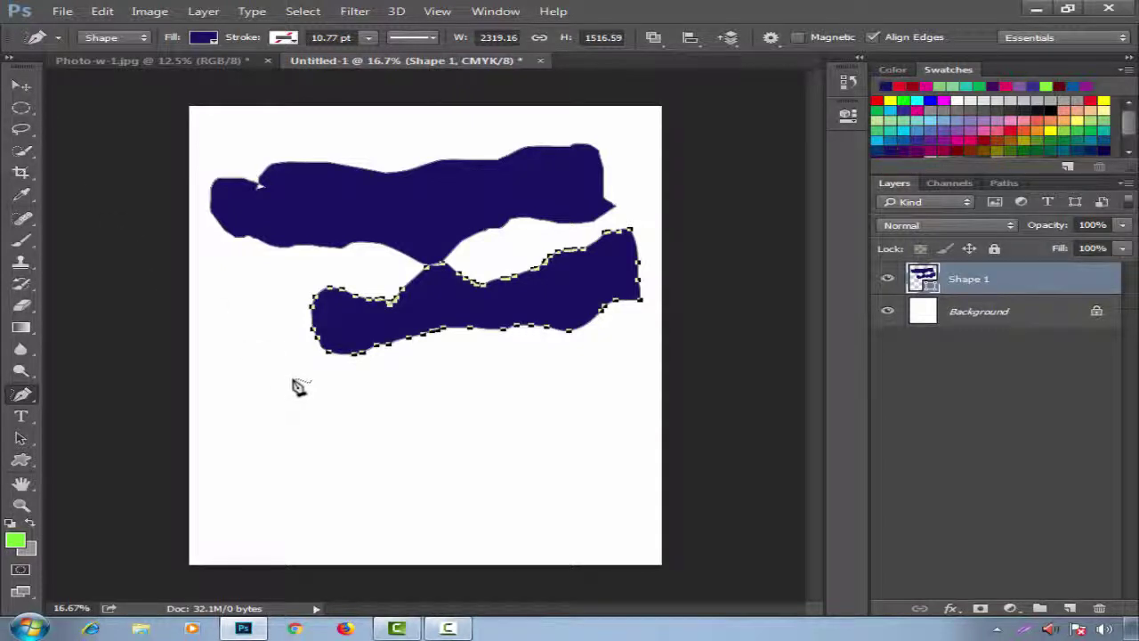
{"action": "mouse_move", "coordinate": [304, 365]}
{"action": "left_mouse_down"}
{"action": "mouse_move", "coordinate": [306, 383]}
{"action": "mouse_move", "coordinate": [345, 406]}
{"action": "mouse_move", "coordinate": [464, 411]}
{"action": "left_mouse_up"}
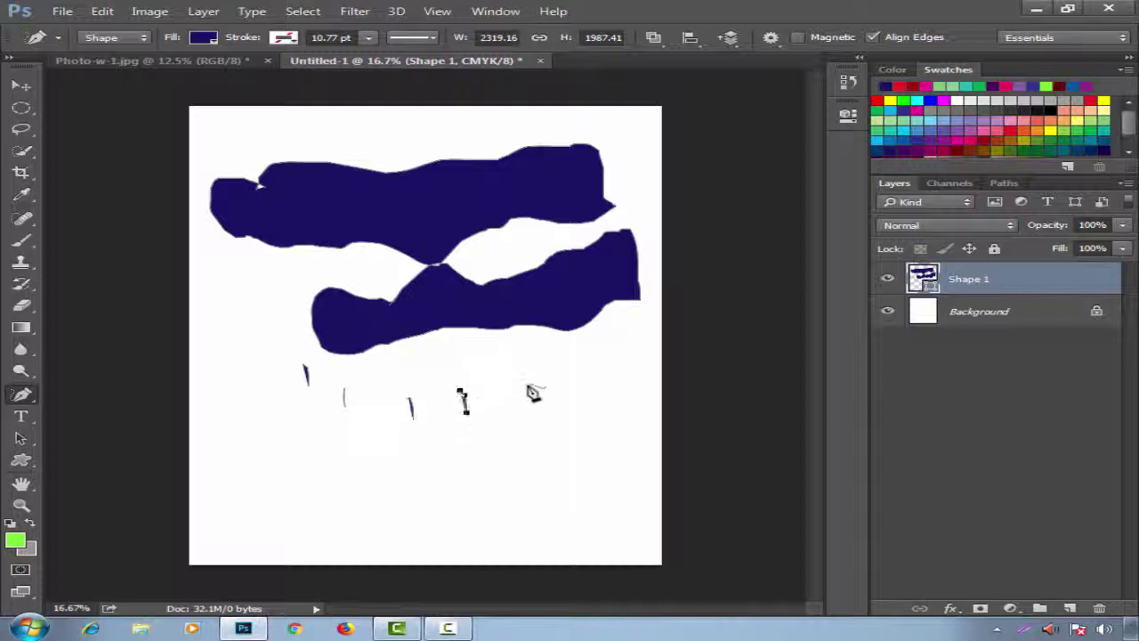
Draw short rain-like Freeform Pen strokes below the bands and on the left side.
{"action": "left_click_drag", "start_coordinate": [534, 370], "coordinate": [551, 401]}
{"action": "left_click_drag", "start_coordinate": [597, 353], "coordinate": [599, 368]}
{"action": "left_click_drag", "start_coordinate": [489, 357], "coordinate": [496, 375]}
{"action": "left_click_drag", "start_coordinate": [430, 361], "coordinate": [436, 375]}
{"action": "left_click_drag", "start_coordinate": [264, 303], "coordinate": [271, 328]}
{"action": "left_click_drag", "start_coordinate": [275, 388], "coordinate": [278, 415]}
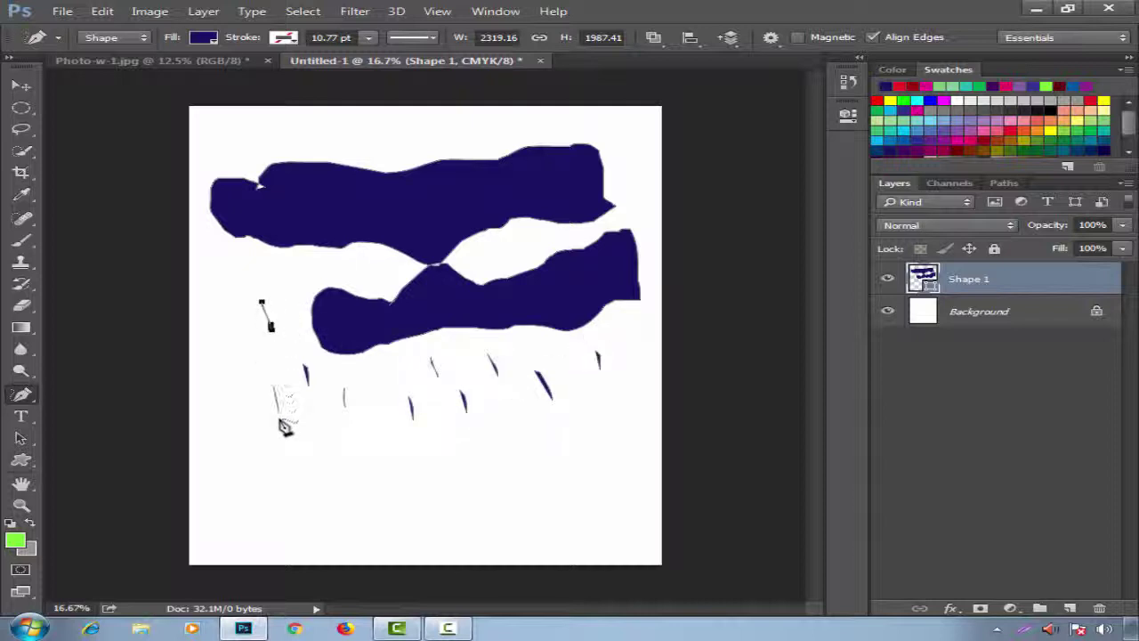
{"action": "left_click_drag", "start_coordinate": [227, 359], "coordinate": [245, 398]}
Add lower rows of short rain strokes near the bottom of the canvas.
{"action": "left_click_drag", "start_coordinate": [306, 425], "coordinate": [315, 438]}
{"action": "left_click_drag", "start_coordinate": [391, 436], "coordinate": [396, 453]}
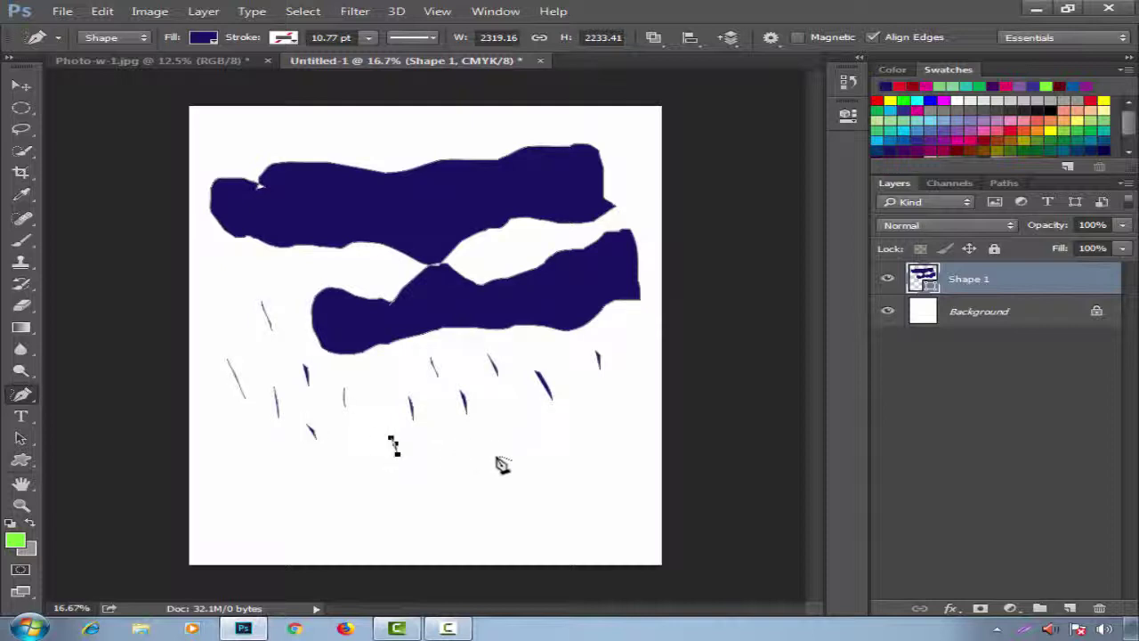
{"action": "left_click_drag", "start_coordinate": [492, 437], "coordinate": [496, 458]}
{"action": "left_click_drag", "start_coordinate": [619, 443], "coordinate": [612, 434]}
{"action": "mouse_move", "coordinate": [566, 432]}
{"action": "left_mouse_down"}
{"action": "mouse_move", "coordinate": [566, 456]}
{"action": "mouse_move", "coordinate": [454, 469]}
{"action": "mouse_move", "coordinate": [447, 480]}
{"action": "left_mouse_up"}
{"action": "left_click_drag", "start_coordinate": [330, 461], "coordinate": [335, 476]}
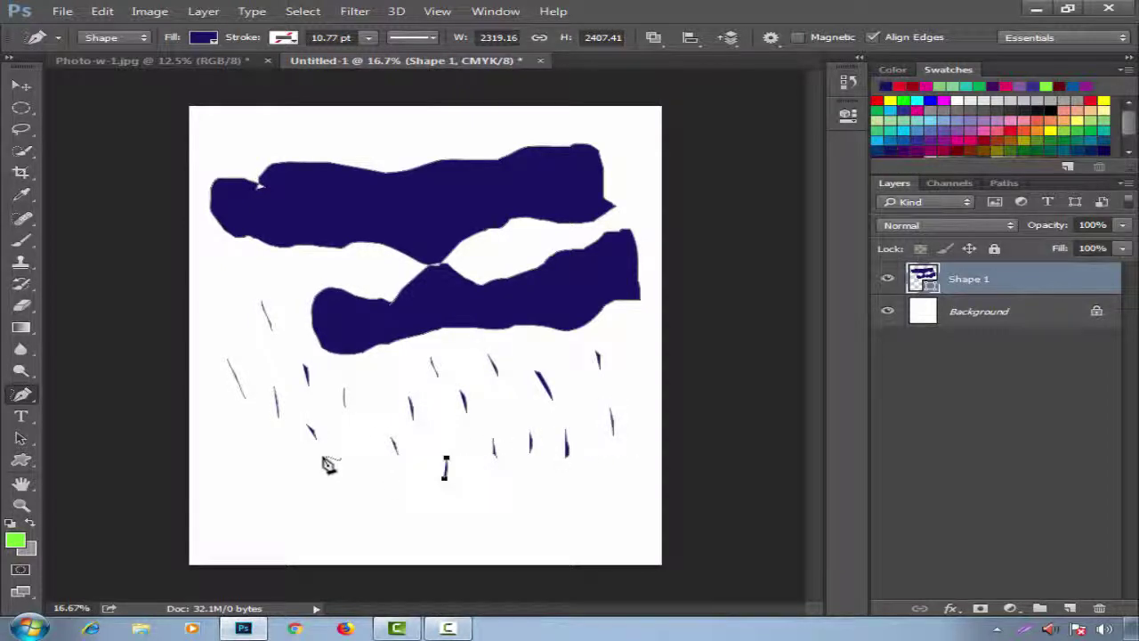
{"action": "left_click_drag", "start_coordinate": [262, 414], "coordinate": [269, 438]}
Step back with Ctrl+Alt+Z until all the rain strokes are removed.
{"action": "key", "text": "ctrl+alt+z"}
{"action": "key", "text": "ctrl+alt+z"}
{"action": "key", "text": "ctrl+alt+z"}
{"action": "key", "text": "ctrl+alt+z"}
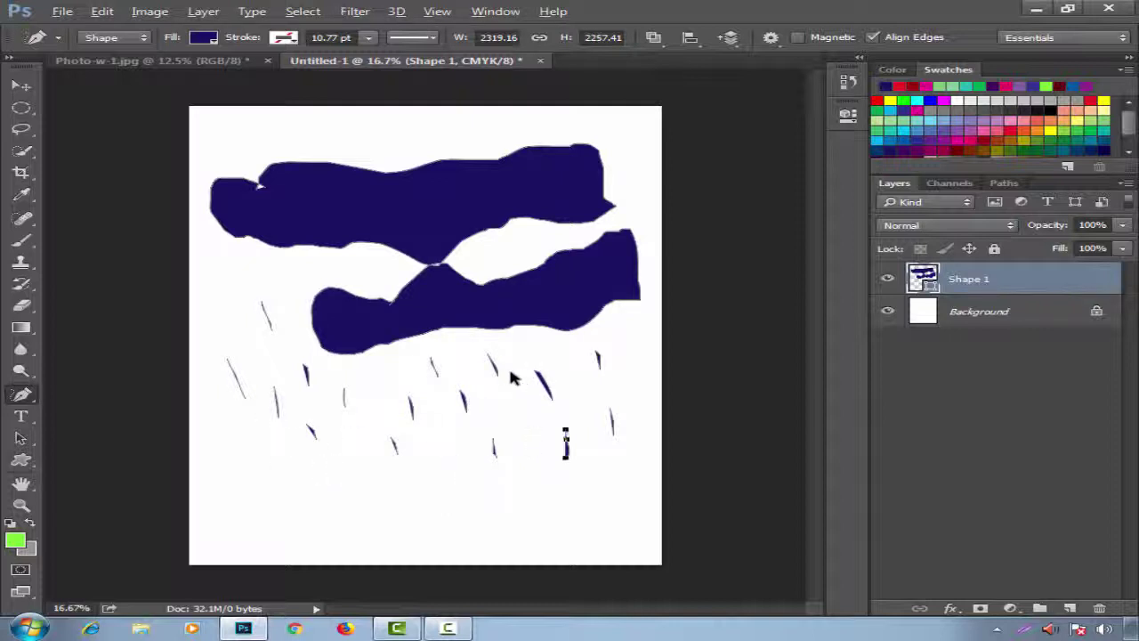
{"action": "key", "text": "ctrl+alt+z"}
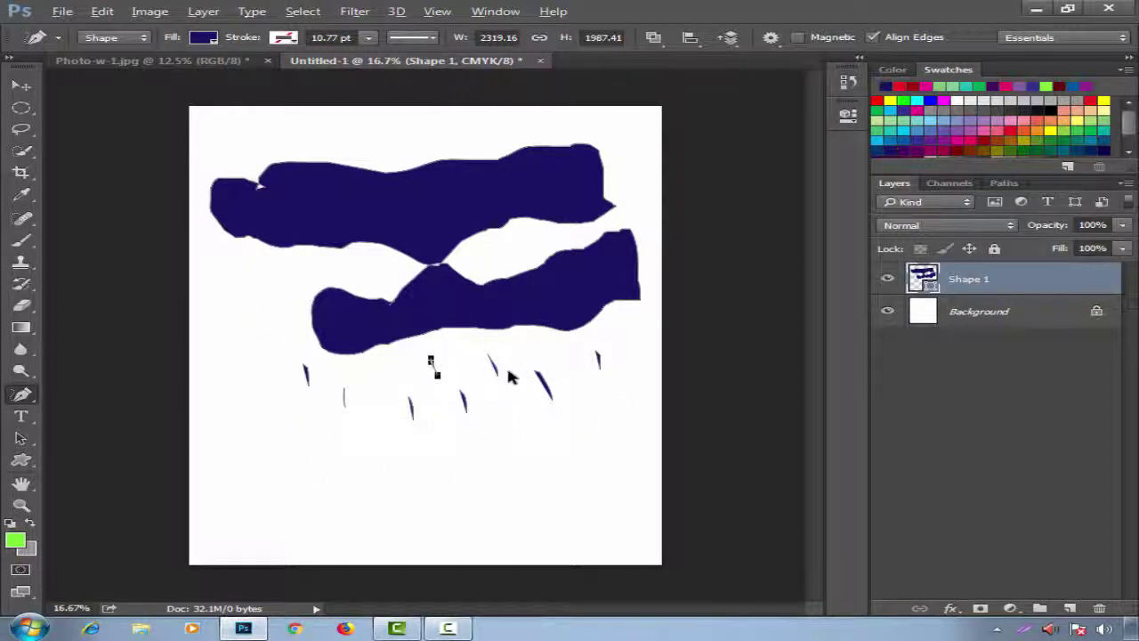
{"action": "key", "text": "ctrl+alt+z"}
{"action": "key", "text": "ctrl+alt+z"}
{"action": "key", "text": "ctrl+alt+z"}
{"action": "key", "text": "ctrl+alt+z"}
{"action": "key", "text": "ctrl+alt+z"}
{"action": "key", "text": "ctrl+alt+z"}
{"action": "key", "text": "ctrl+alt+z"}
{"action": "key", "text": "ctrl+alt+z"}
{"action": "key", "text": "ctrl+alt+z"}
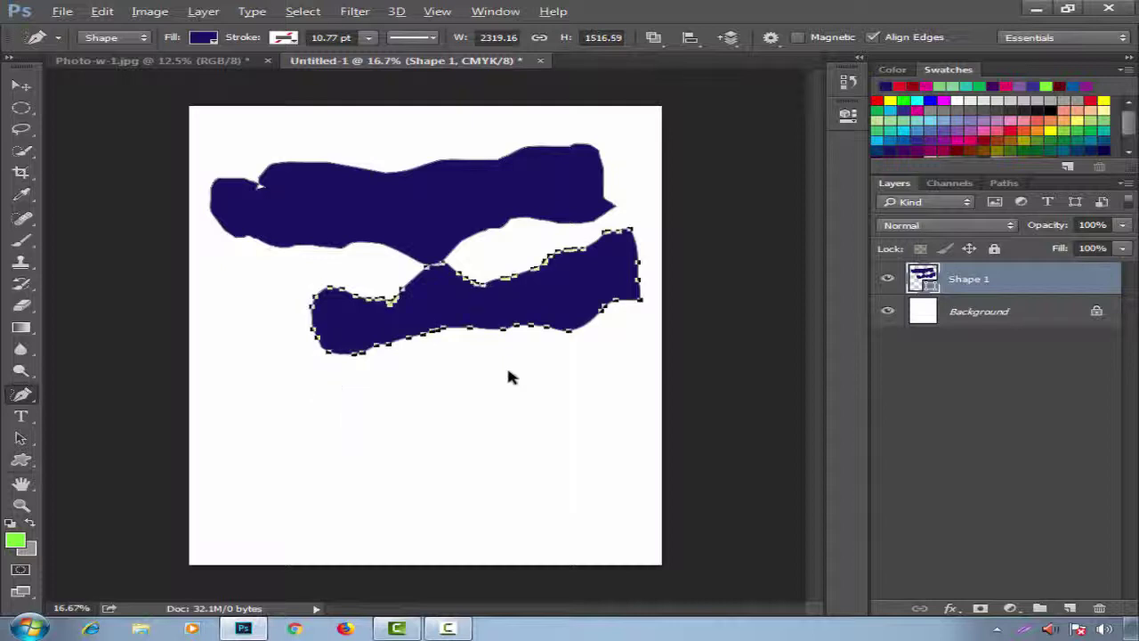
With the standard Pen Tool, draw the shape's curved top, right side and bottom.
{"action": "right_click", "coordinate": [24, 397]}
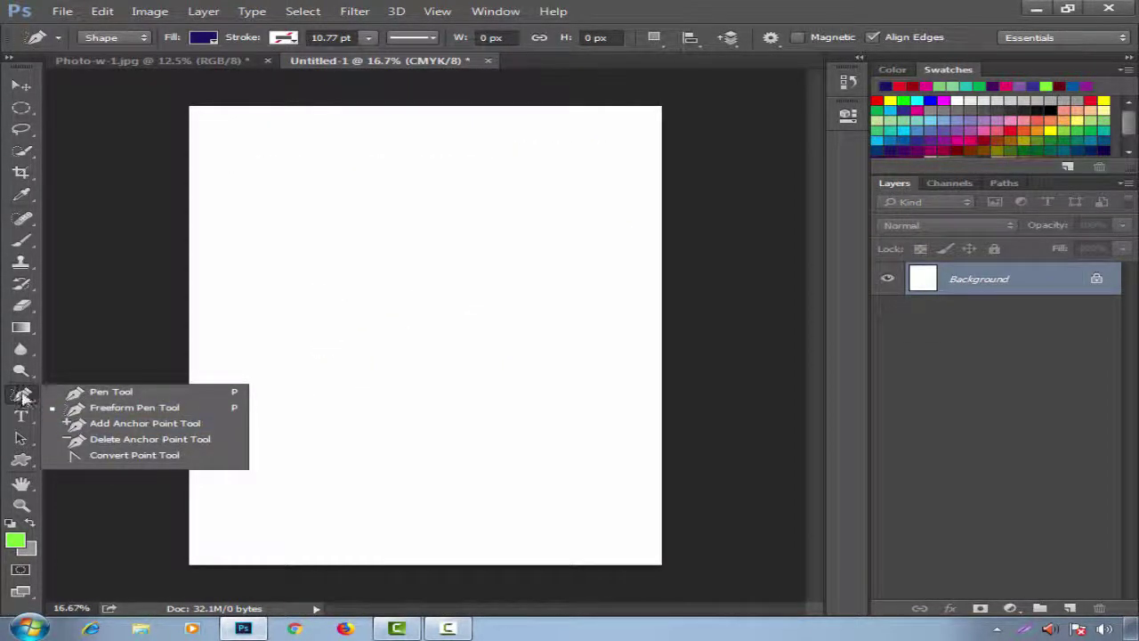
{"action": "left_click", "coordinate": [82, 393]}
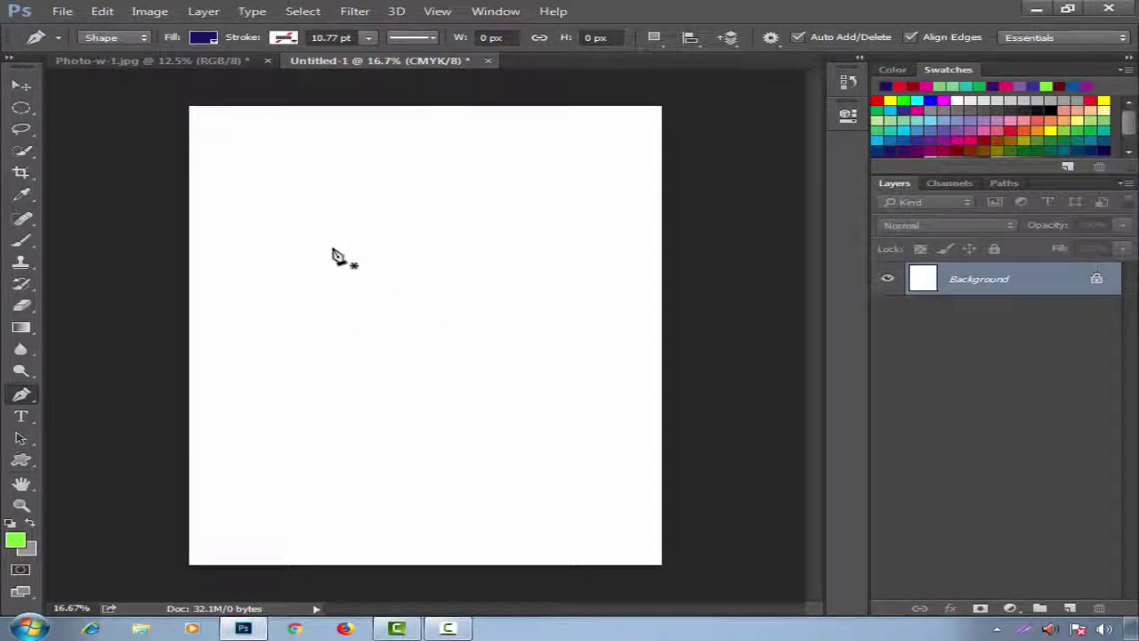
{"action": "key", "text": "ctrl+plus"}
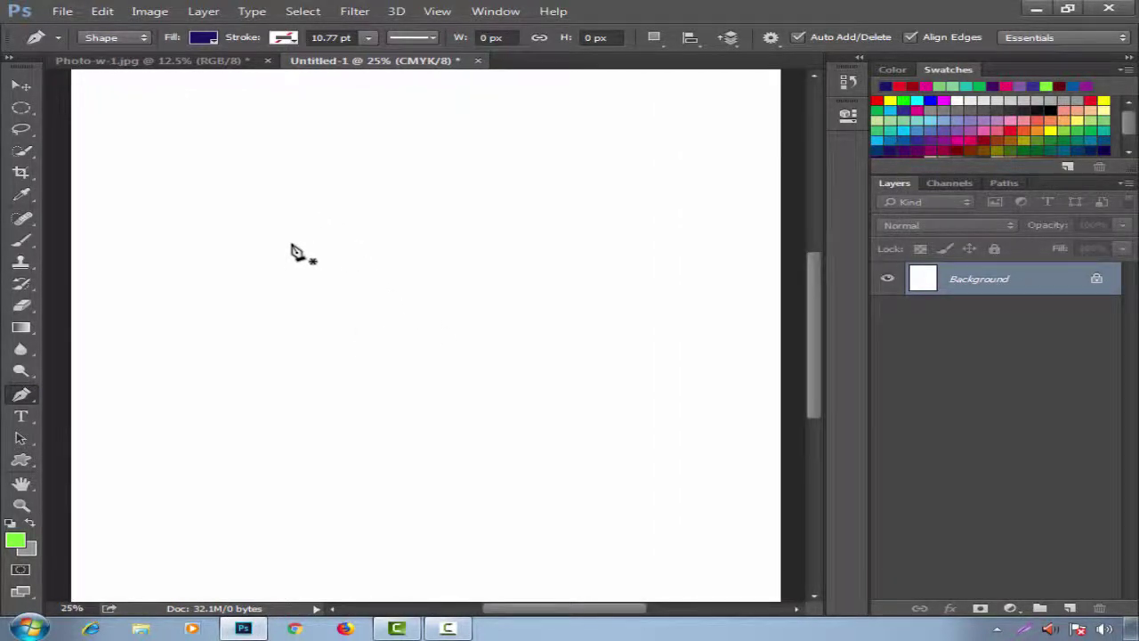
{"action": "left_click", "coordinate": [172, 253]}
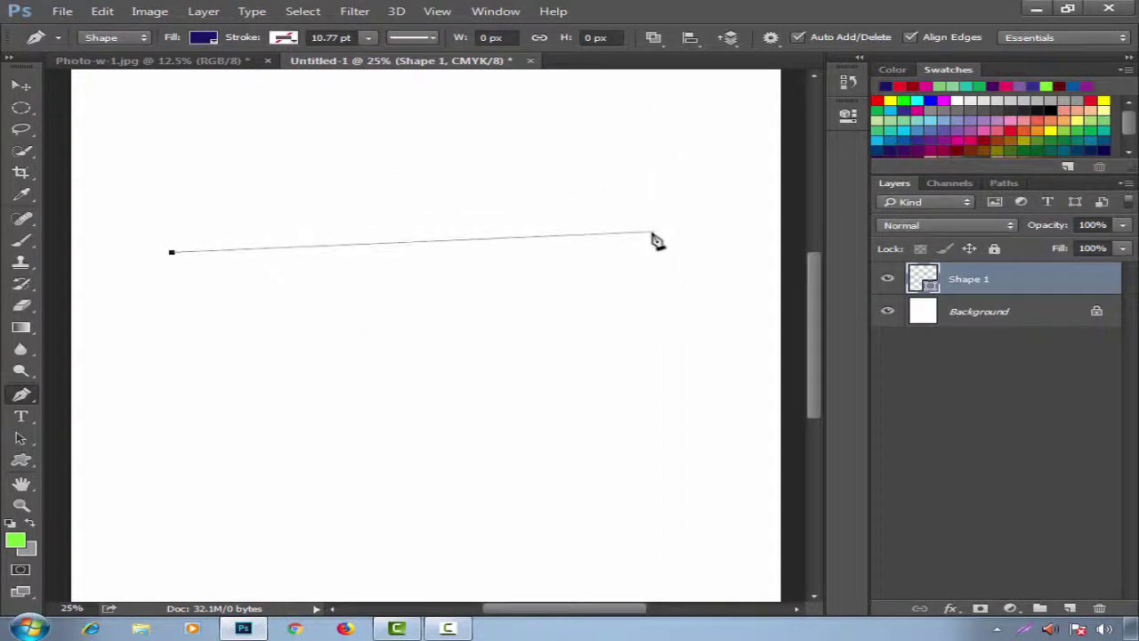
{"action": "left_click_drag", "start_coordinate": [642, 243], "coordinate": [775, 393]}
{"action": "left_click", "coordinate": [610, 478]}
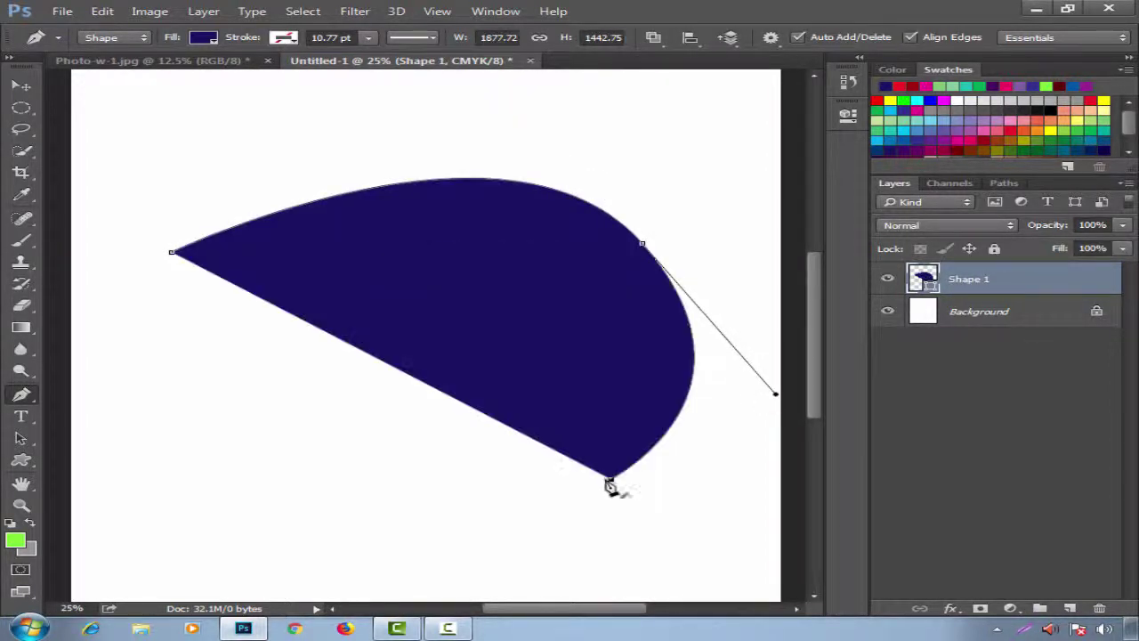
{"action": "left_click_drag", "start_coordinate": [424, 541], "coordinate": [338, 524]}
Cut zigzag corner points along the lower-left edge up to a sharp top-left tip.
{"action": "left_click", "coordinate": [337, 518]}
{"action": "left_click", "coordinate": [365, 454]}
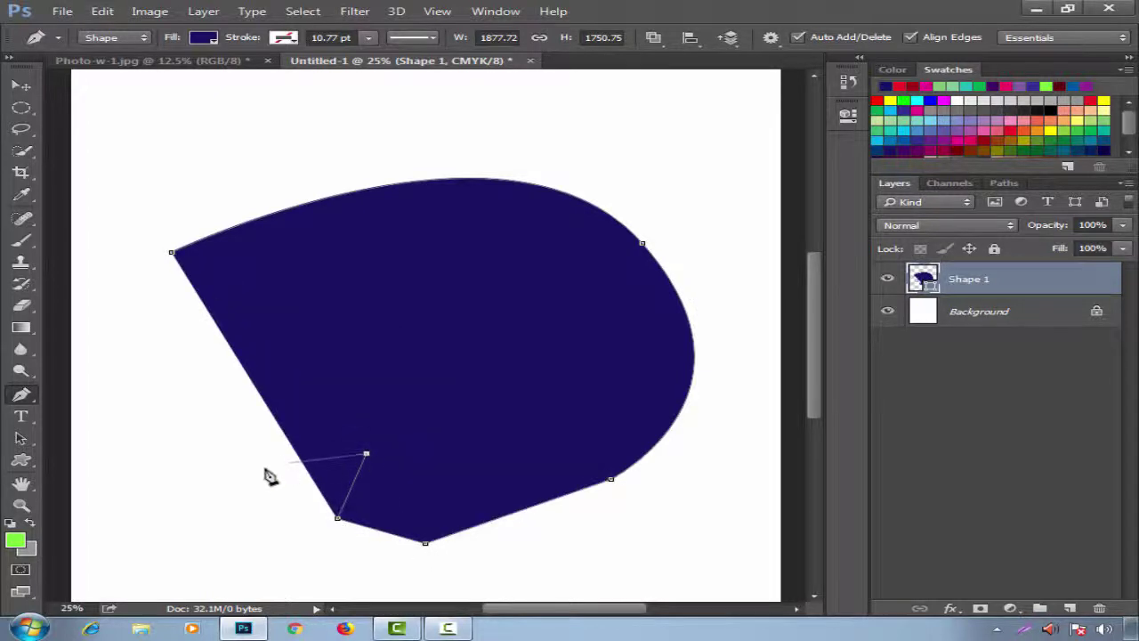
{"action": "left_click", "coordinate": [263, 468]}
{"action": "left_click", "coordinate": [300, 404]}
{"action": "left_click", "coordinate": [234, 404]}
{"action": "left_click", "coordinate": [228, 342]}
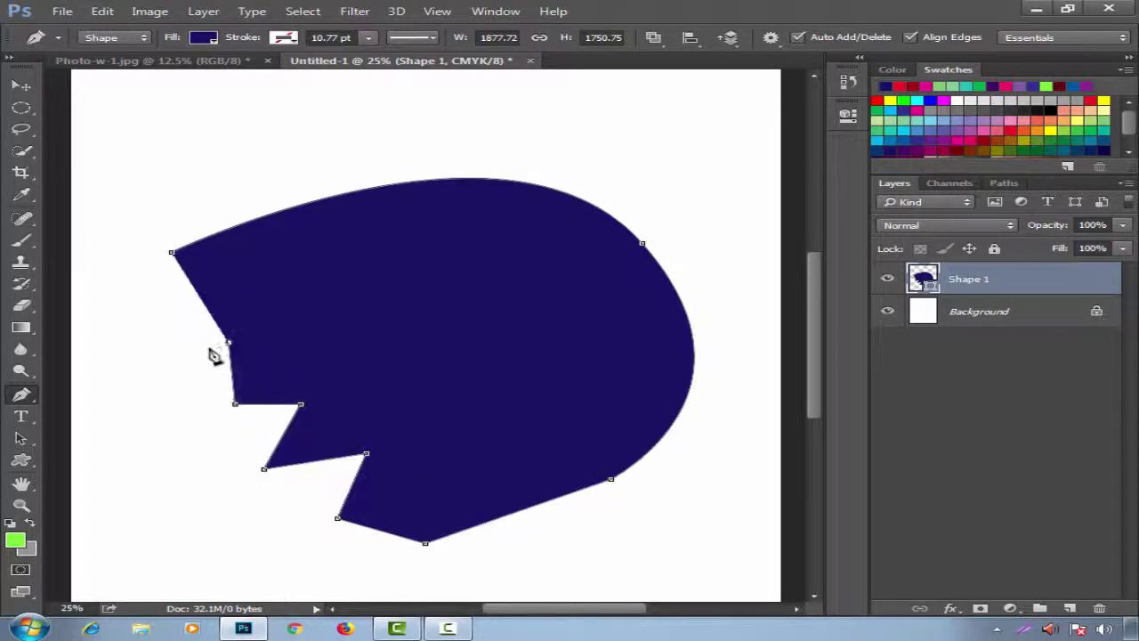
{"action": "left_click", "coordinate": [160, 357]}
{"action": "left_click", "coordinate": [125, 228]}
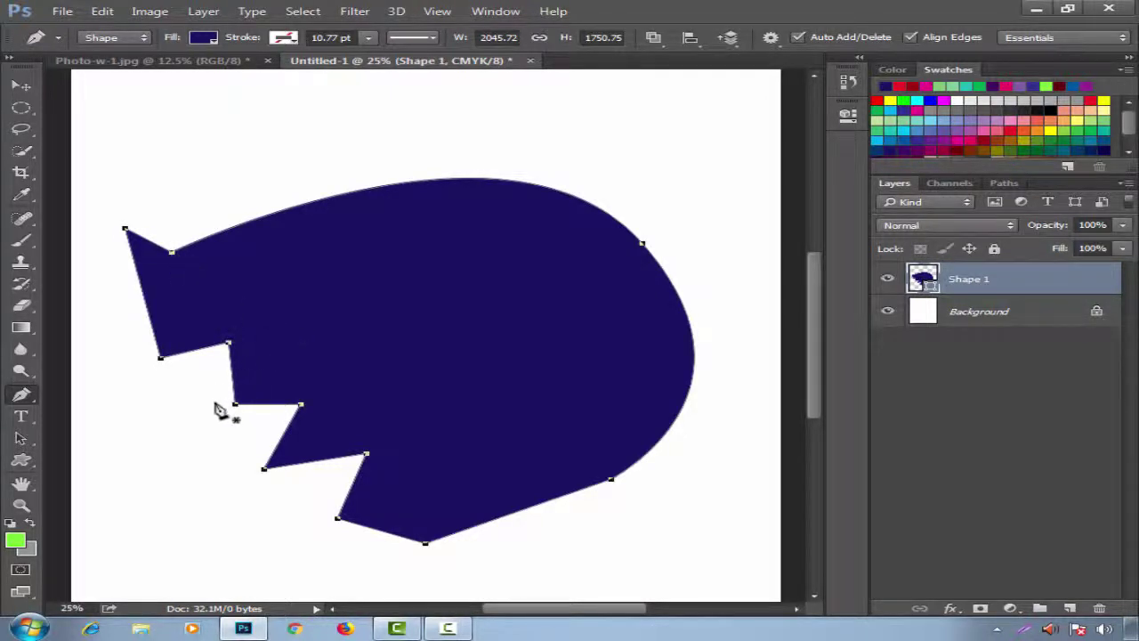
{"action": "left_click", "coordinate": [26, 397]}
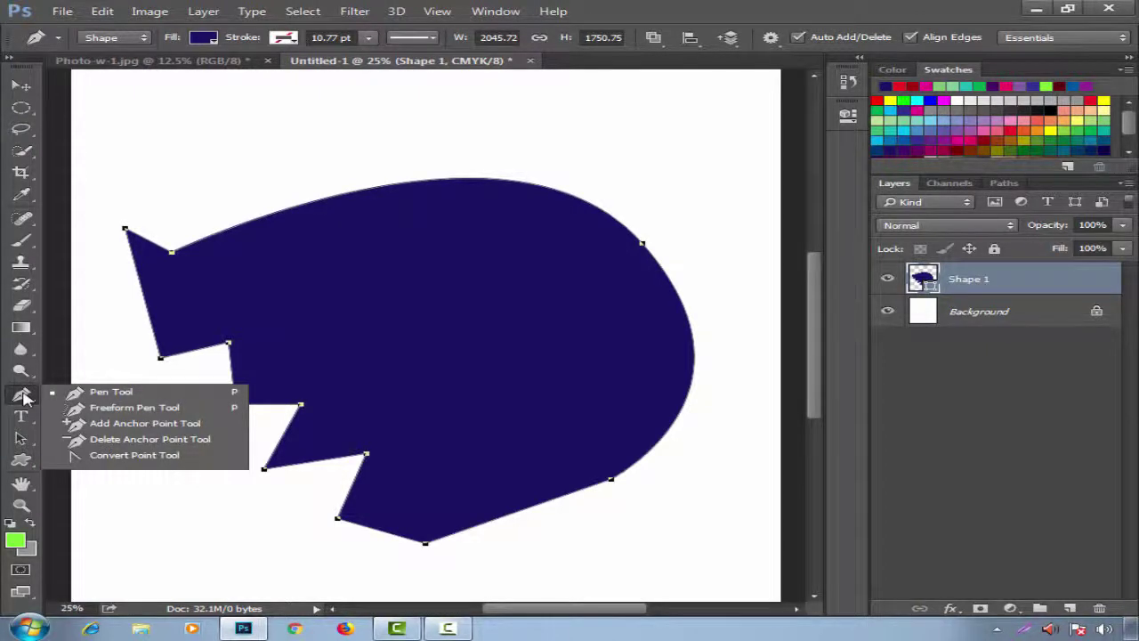
Add two anchor points on the shape's top curve with the Add Anchor Point Tool.
{"action": "left_click", "coordinate": [123, 425]}
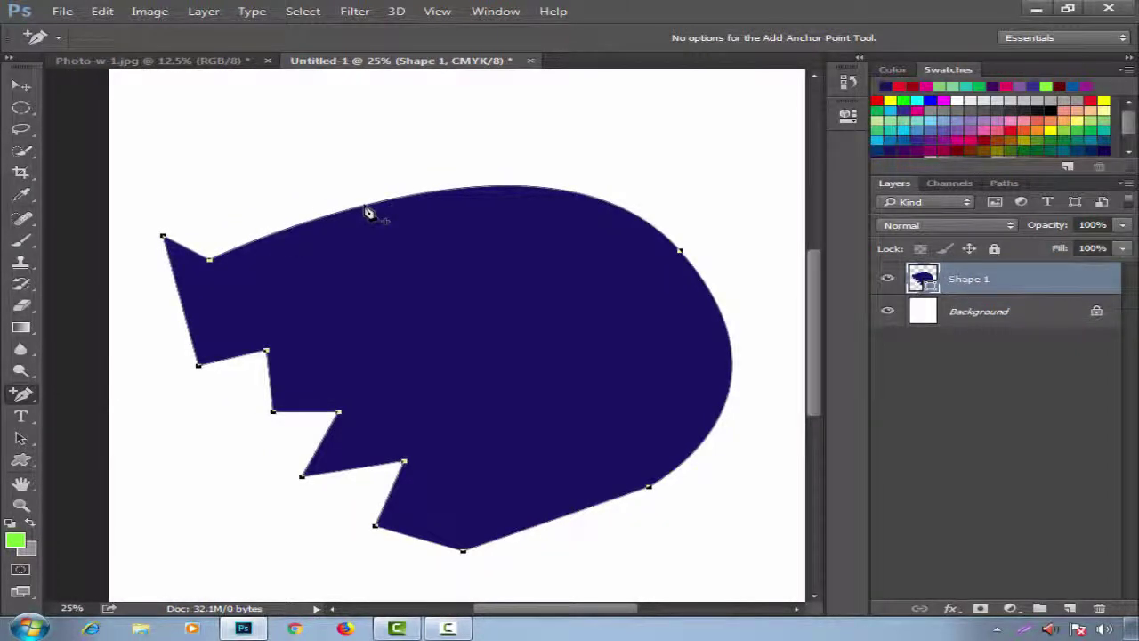
{"action": "left_click", "coordinate": [365, 208]}
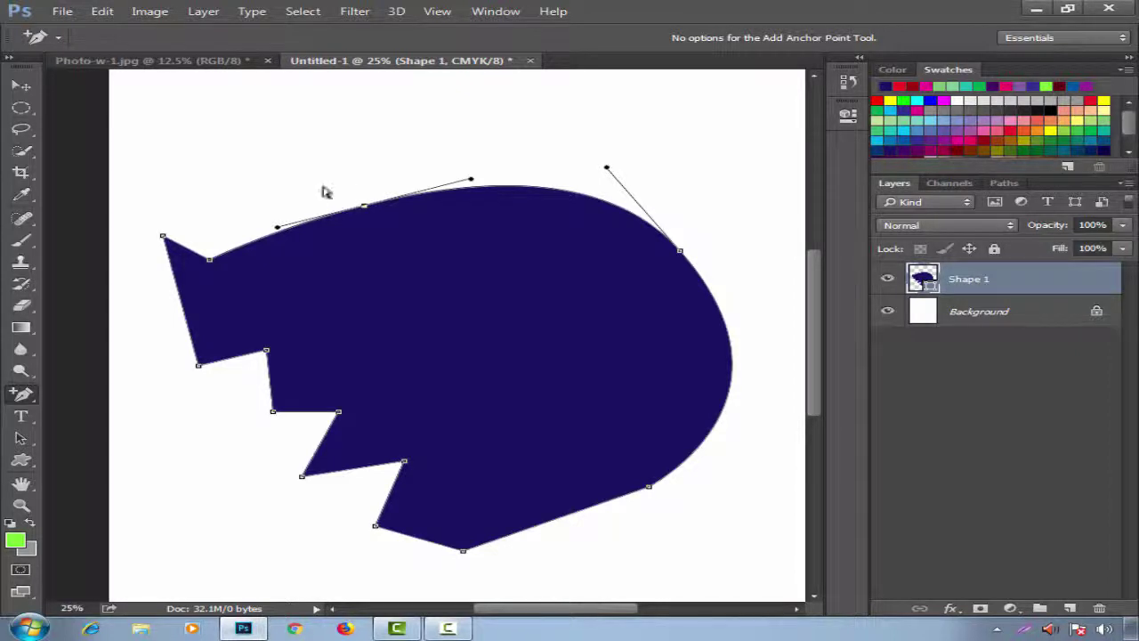
{"action": "left_click", "coordinate": [551, 190]}
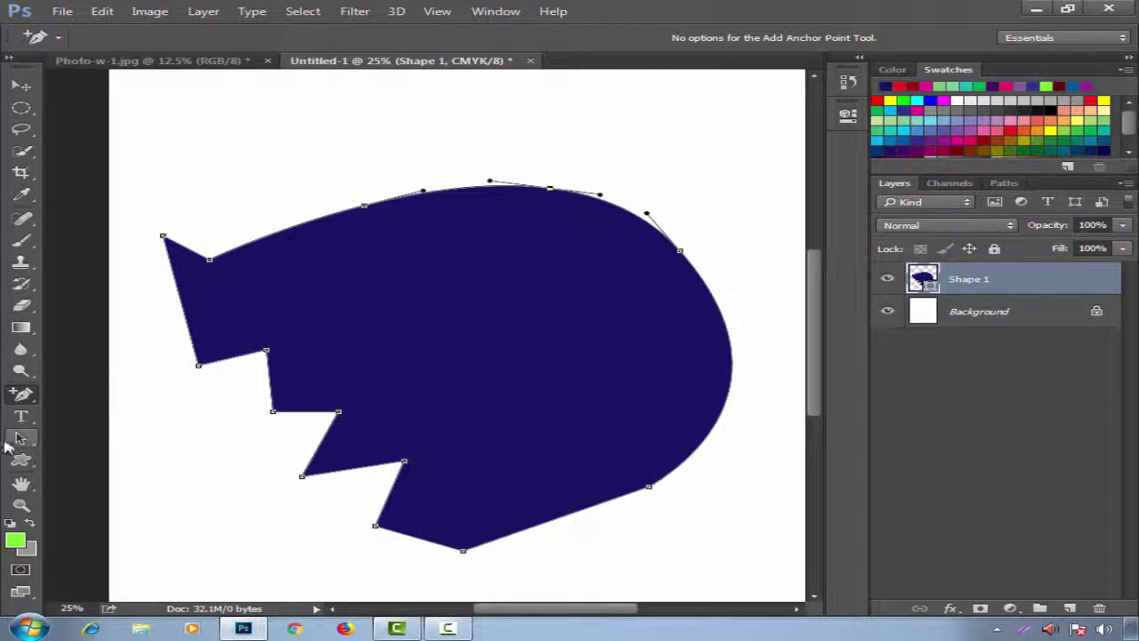
{"action": "left_click", "coordinate": [25, 400]}
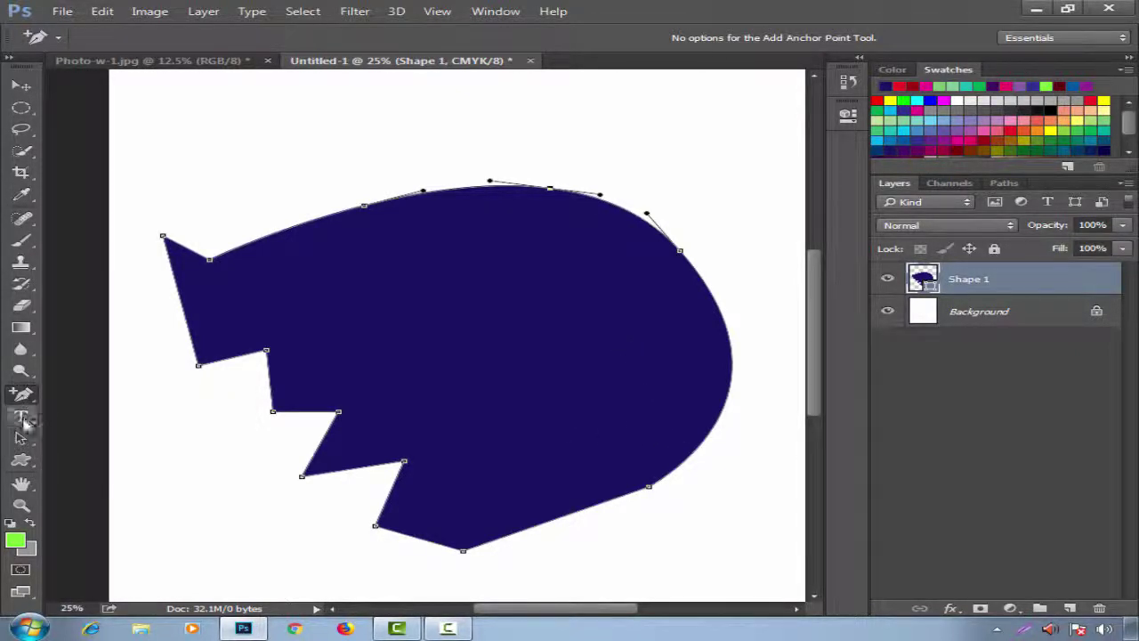
{"action": "left_click", "coordinate": [21, 438]}
{"action": "left_click", "coordinate": [22, 437]}
Drag the top and upper-left anchors upward to form a broad, flatter crown.
{"action": "left_click", "coordinate": [127, 452]}
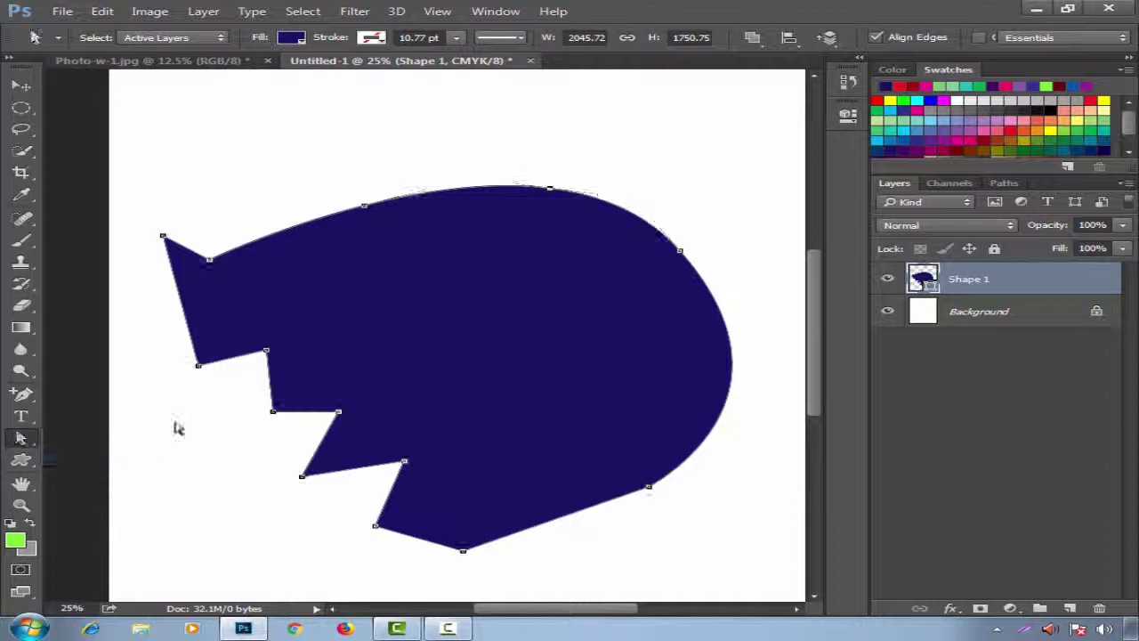
{"action": "left_click_drag", "start_coordinate": [521, 172], "coordinate": [640, 111]}
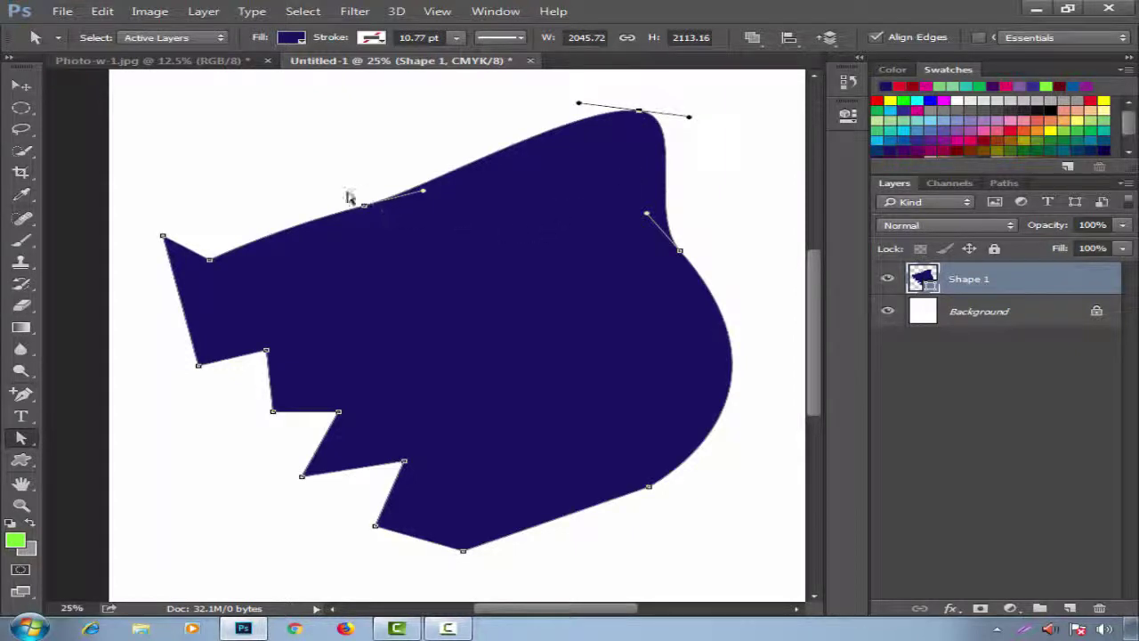
{"action": "left_click_drag", "start_coordinate": [320, 190], "coordinate": [232, 125]}
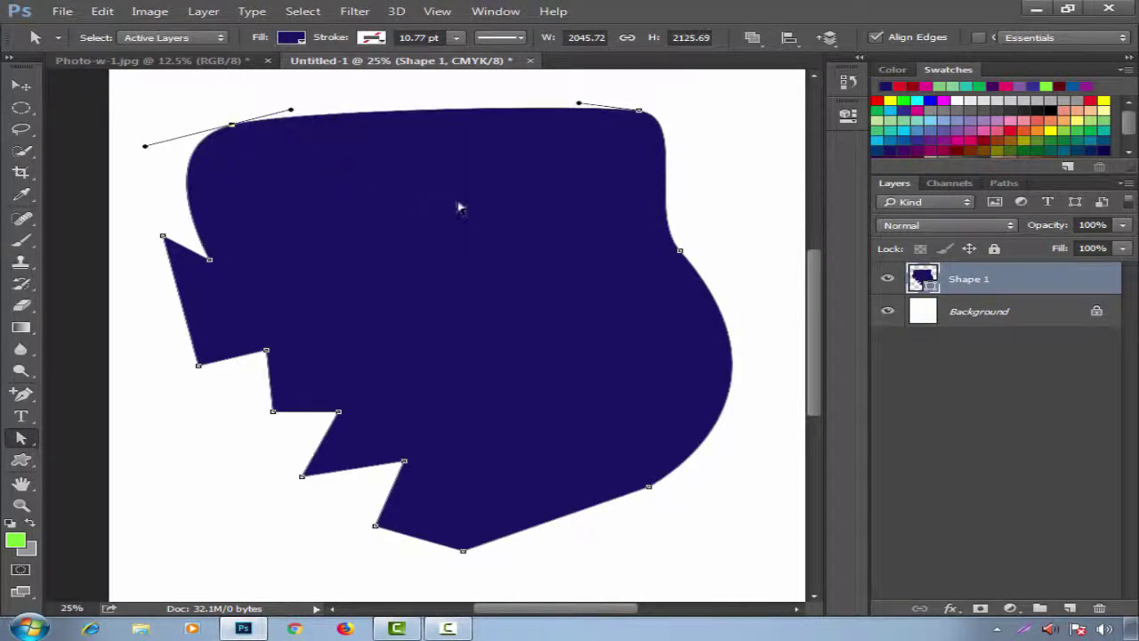
{"action": "left_click_drag", "start_coordinate": [472, 235], "coordinate": [541, 419]}
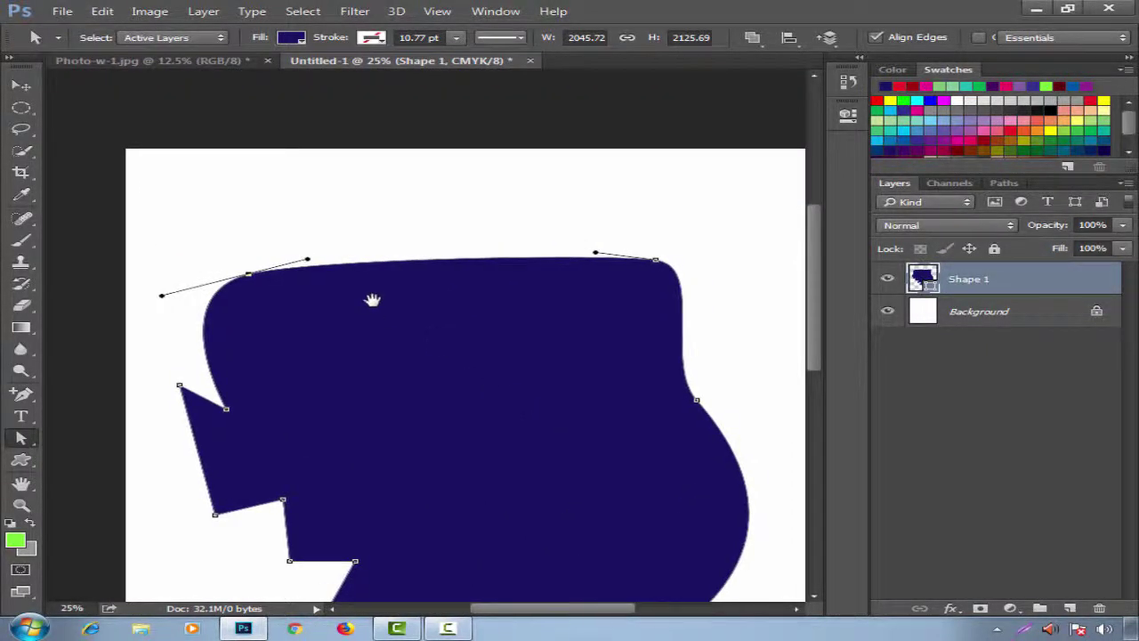
{"action": "left_click_drag", "start_coordinate": [374, 299], "coordinate": [460, 325]}
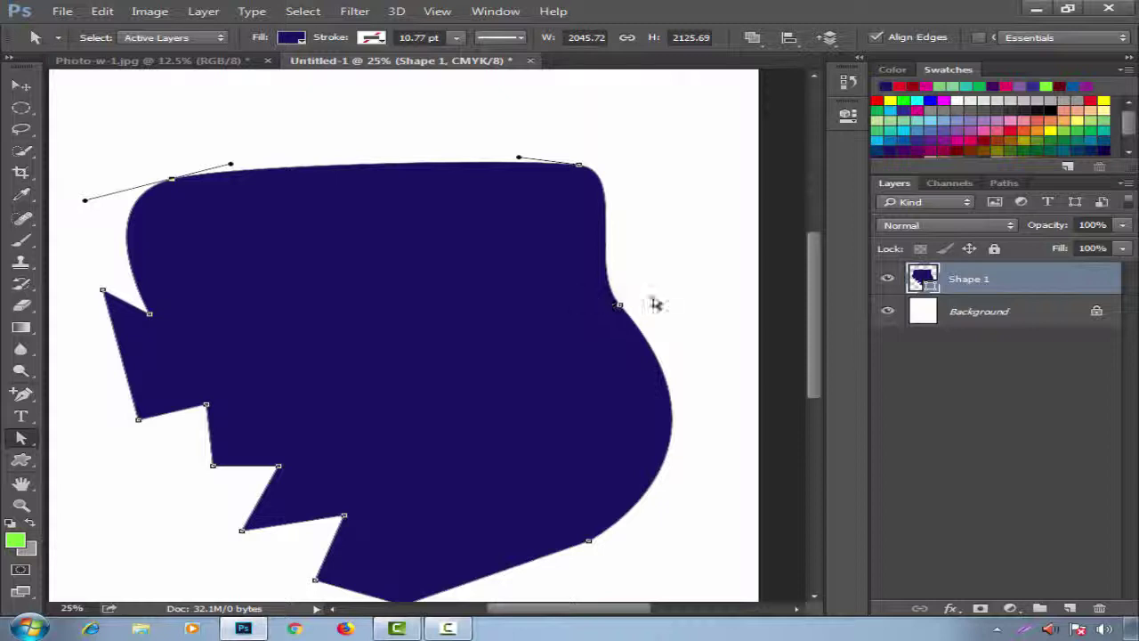
Pull the right-side anchor inward and nudge the top-right anchor up and right.
{"action": "left_click", "coordinate": [621, 305]}
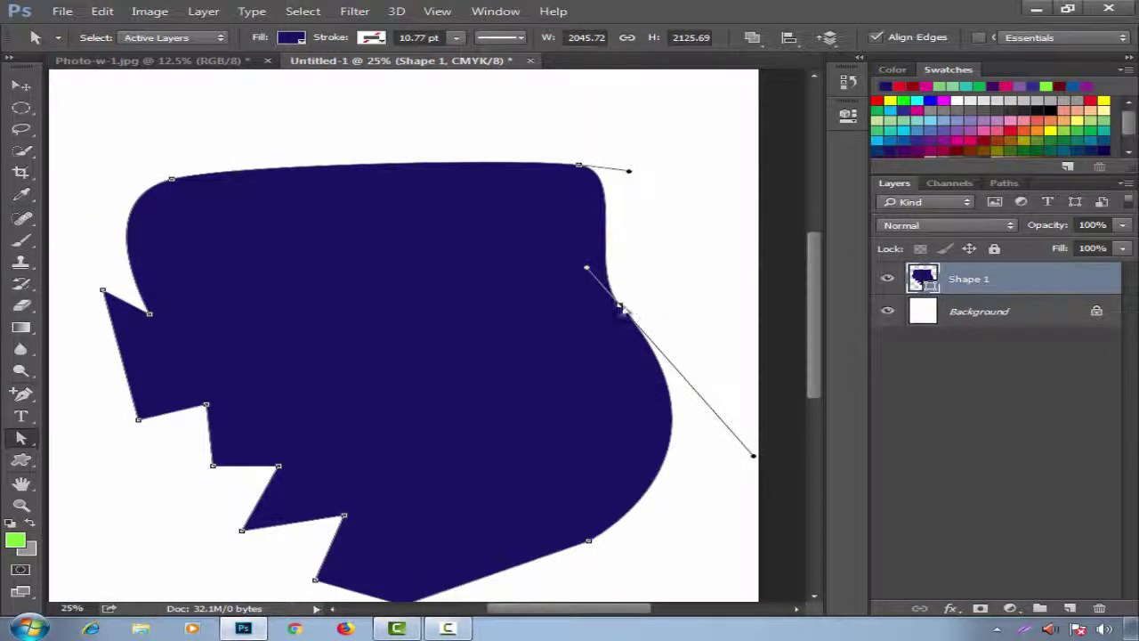
{"action": "left_click_drag", "start_coordinate": [620, 308], "coordinate": [557, 335]}
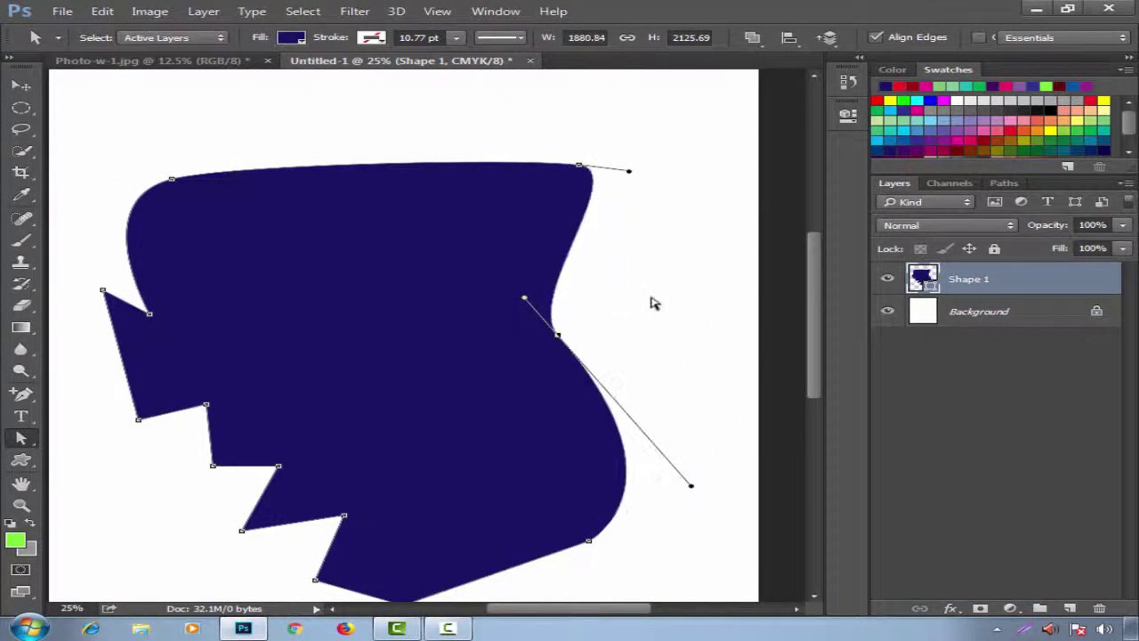
{"action": "left_click", "coordinate": [578, 165]}
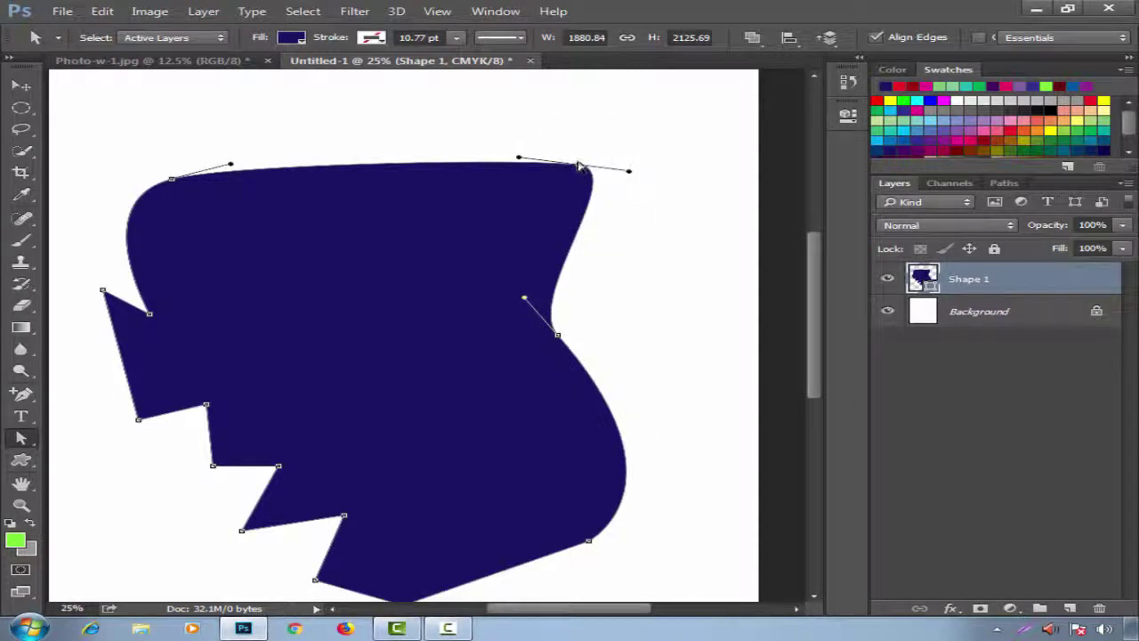
{"action": "left_click_drag", "start_coordinate": [583, 162], "coordinate": [596, 139]}
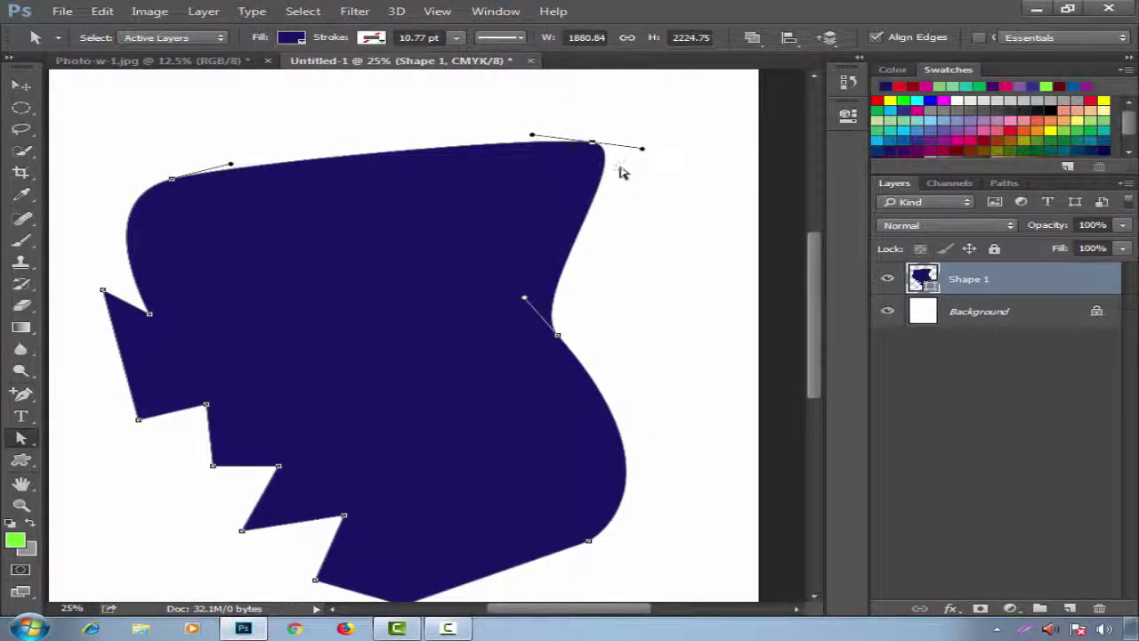
{"action": "left_click", "coordinate": [24, 396]}
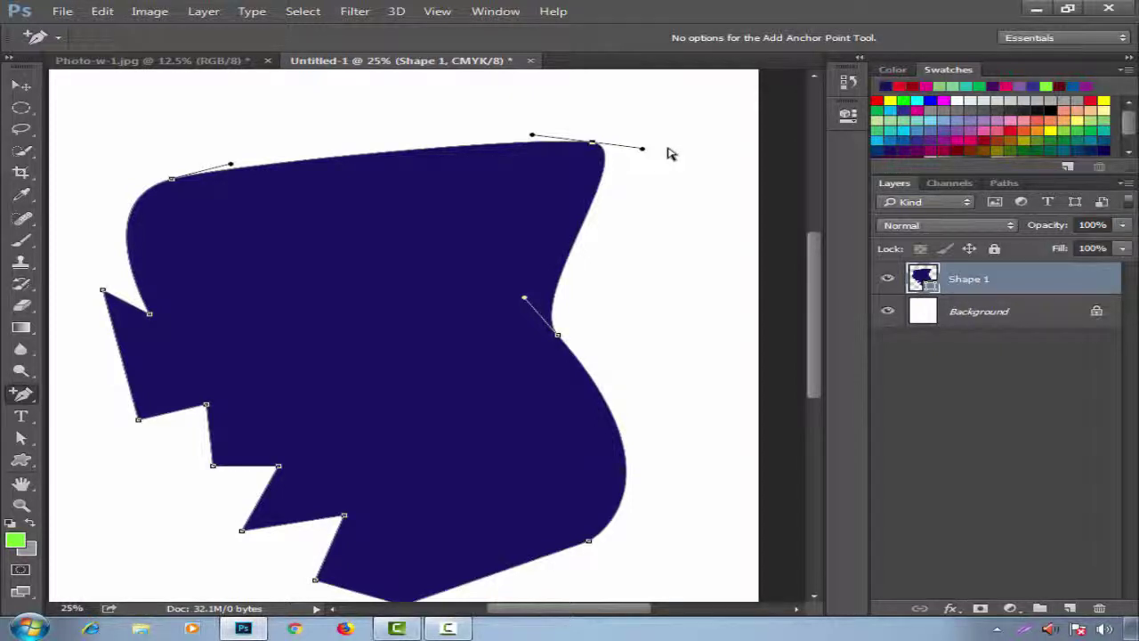
Drag direction handles to arch the top and bulge the right side into two lobes.
{"action": "left_click_drag", "start_coordinate": [642, 149], "coordinate": [724, 223]}
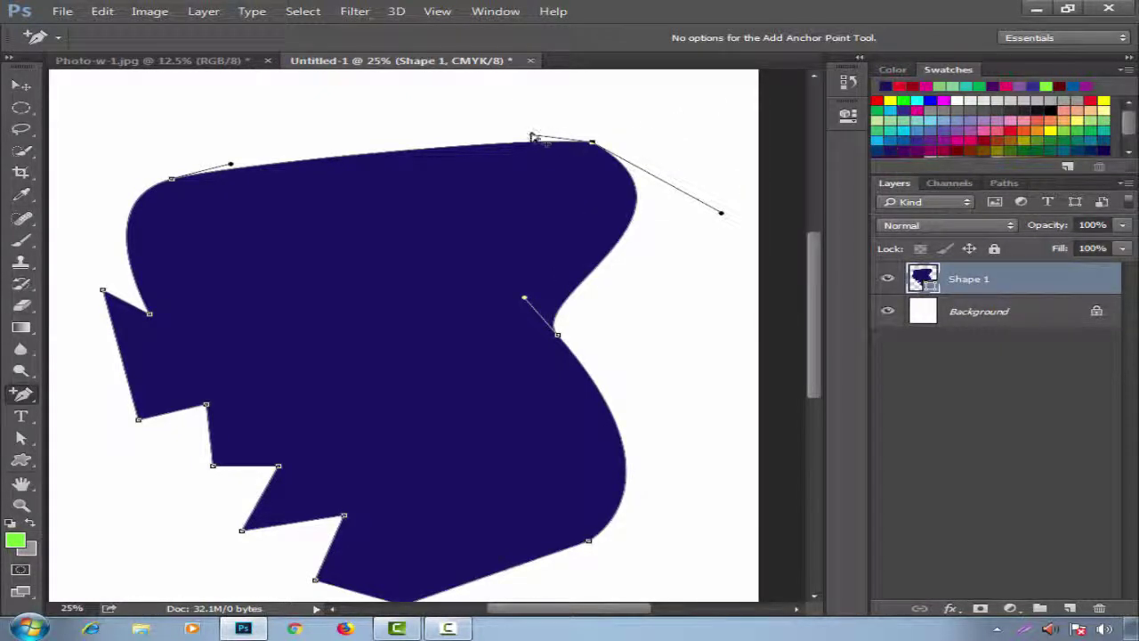
{"action": "left_click_drag", "start_coordinate": [532, 136], "coordinate": [421, 74]}
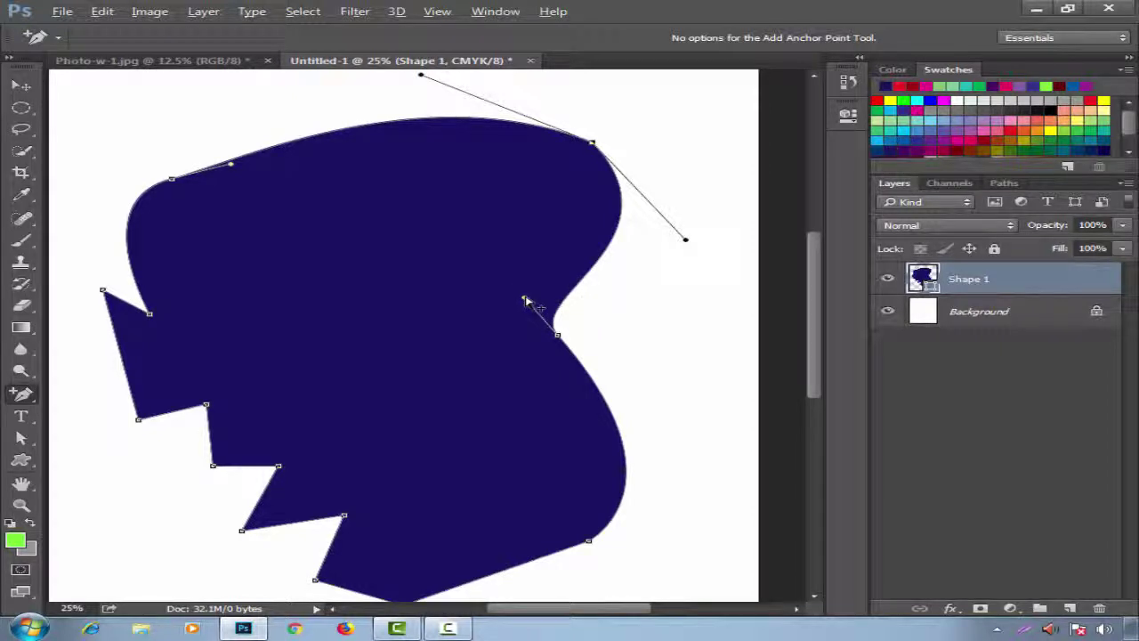
{"action": "left_click_drag", "start_coordinate": [525, 301], "coordinate": [648, 316]}
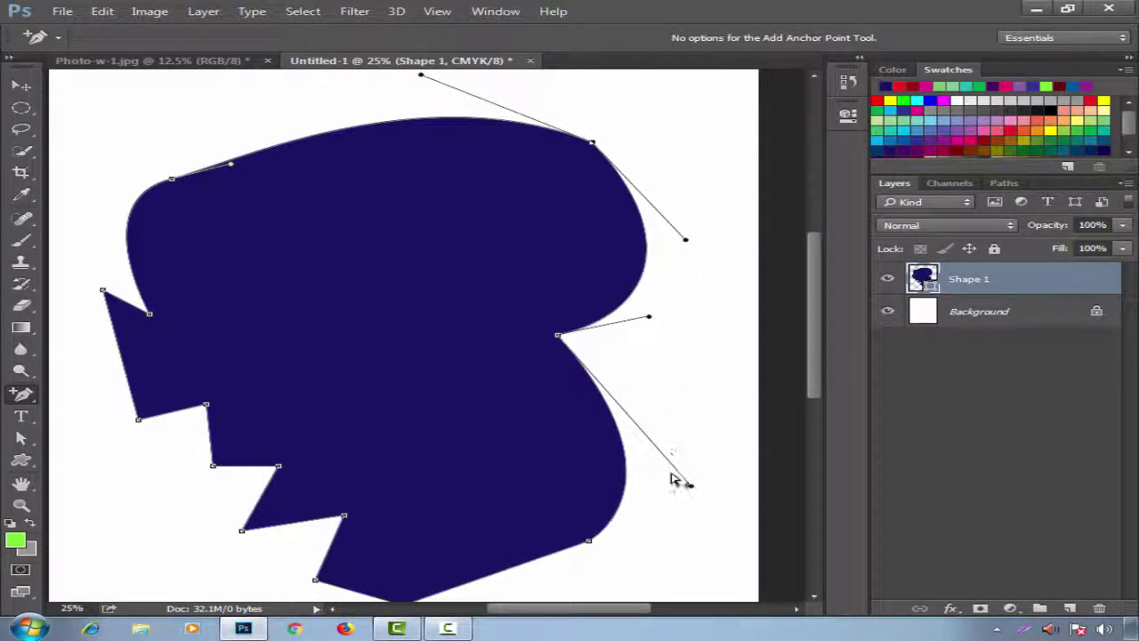
{"action": "left_click_drag", "start_coordinate": [707, 503], "coordinate": [726, 354]}
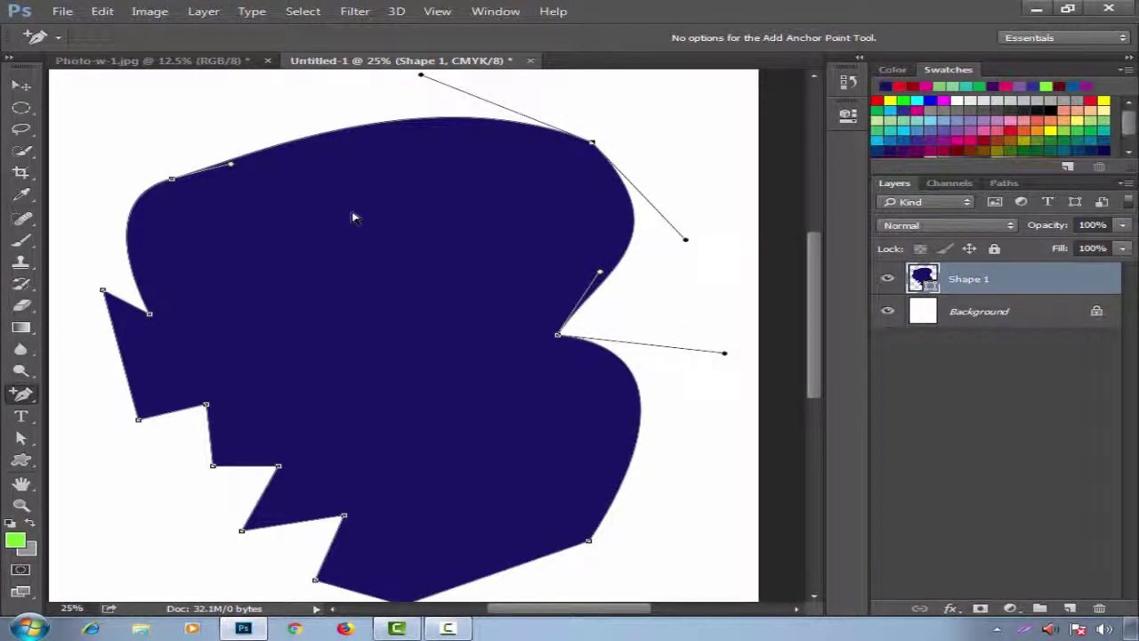
{"action": "key", "text": "ctrl+minus"}
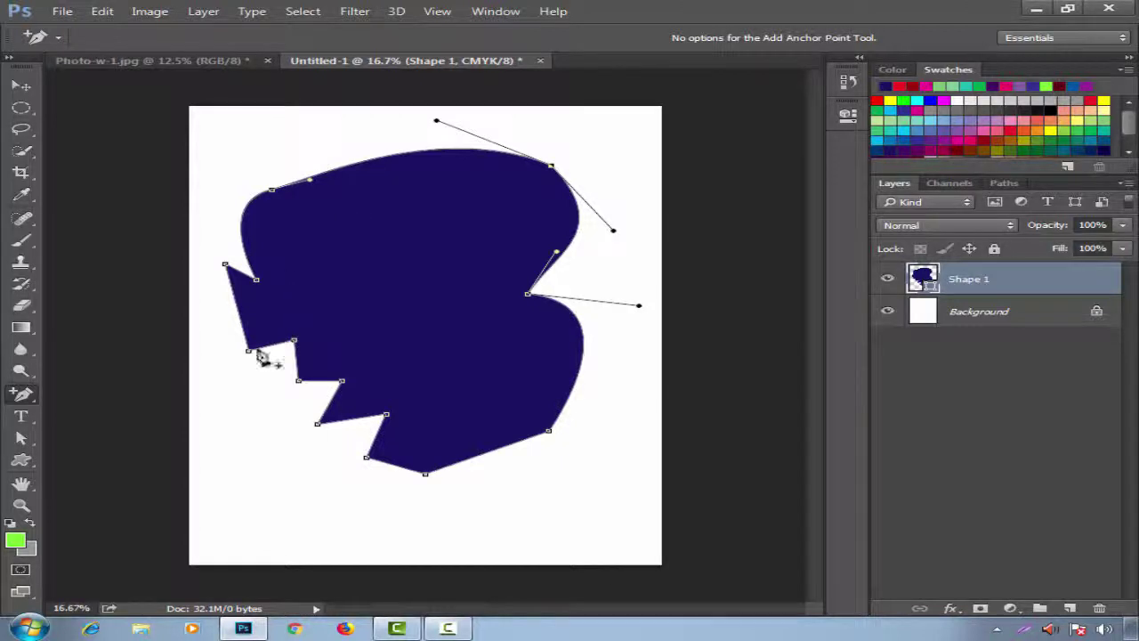
{"action": "left_click", "coordinate": [22, 394]}
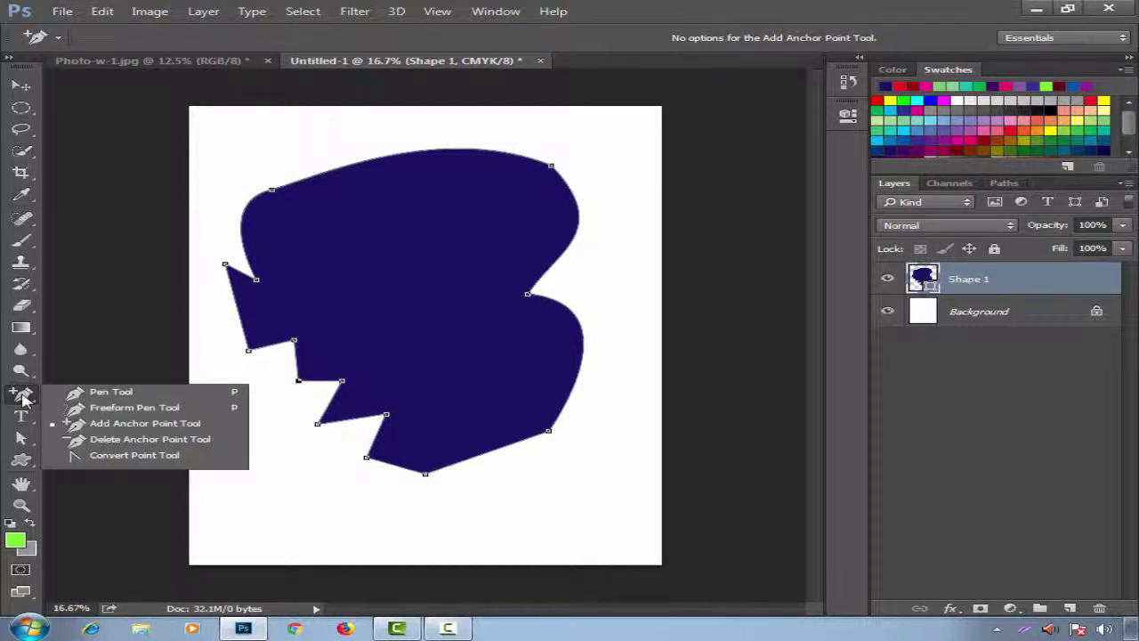
Remove the top-right and top-left anchors with the Delete Anchor Point Tool.
{"action": "left_click", "coordinate": [113, 440]}
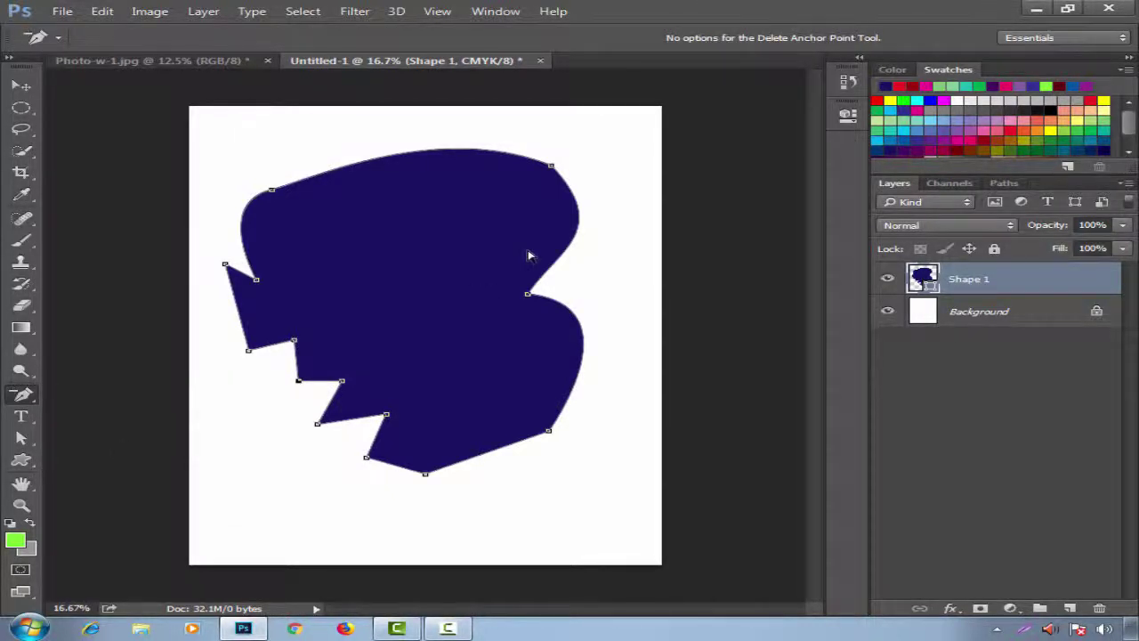
{"action": "key", "text": "ctrl+plus"}
{"action": "left_click_drag", "start_coordinate": [350, 209], "coordinate": [308, 300]}
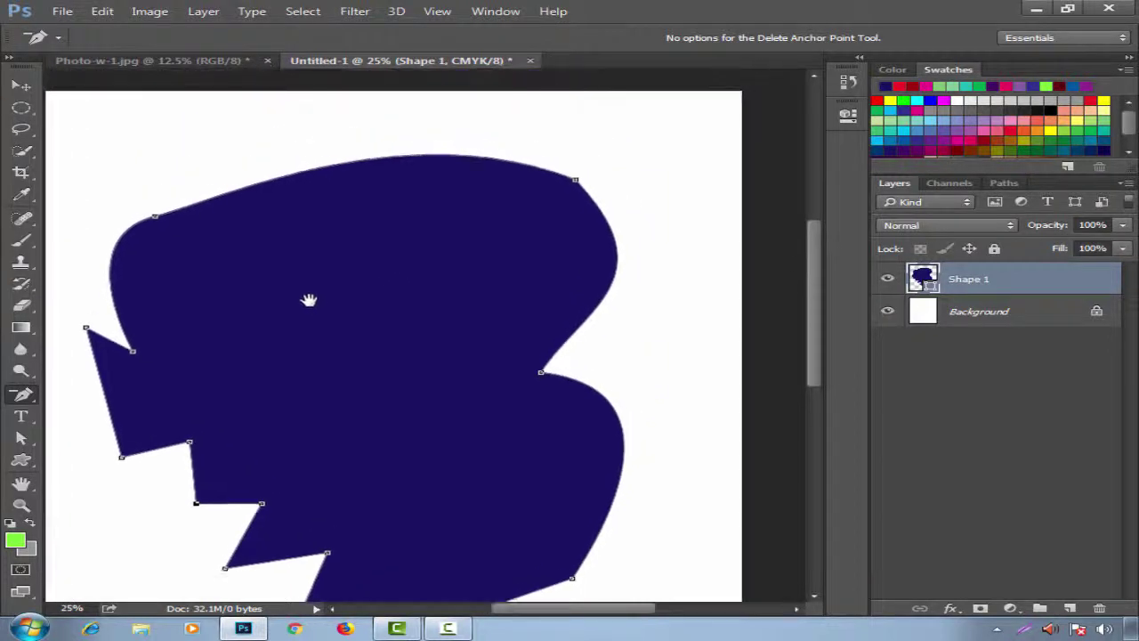
{"action": "left_click", "coordinate": [576, 184]}
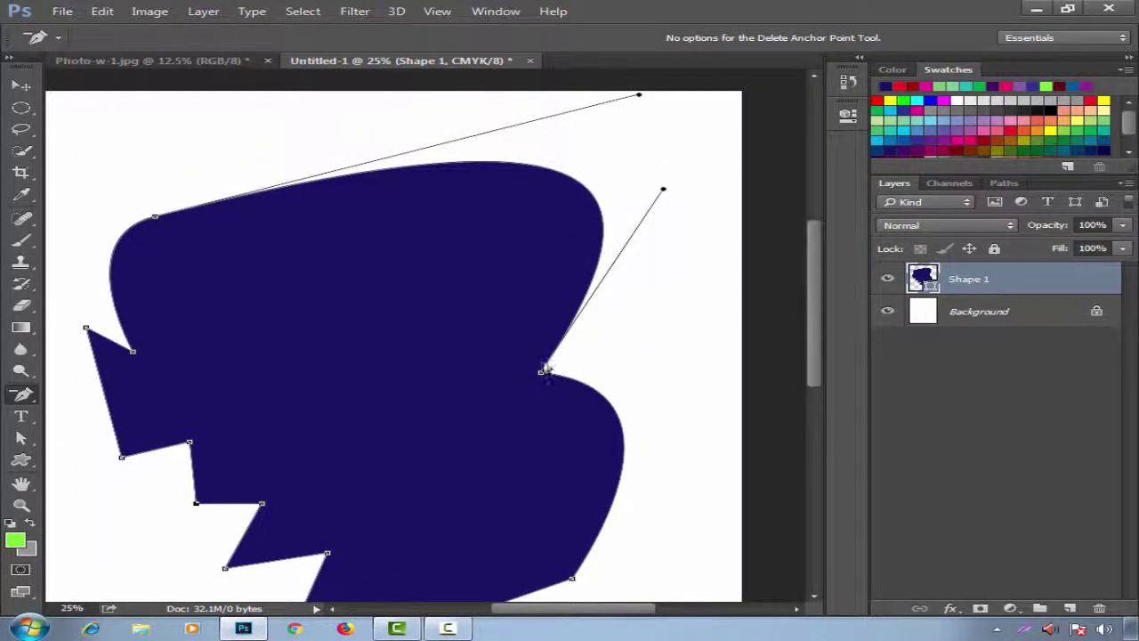
{"action": "left_click", "coordinate": [156, 219]}
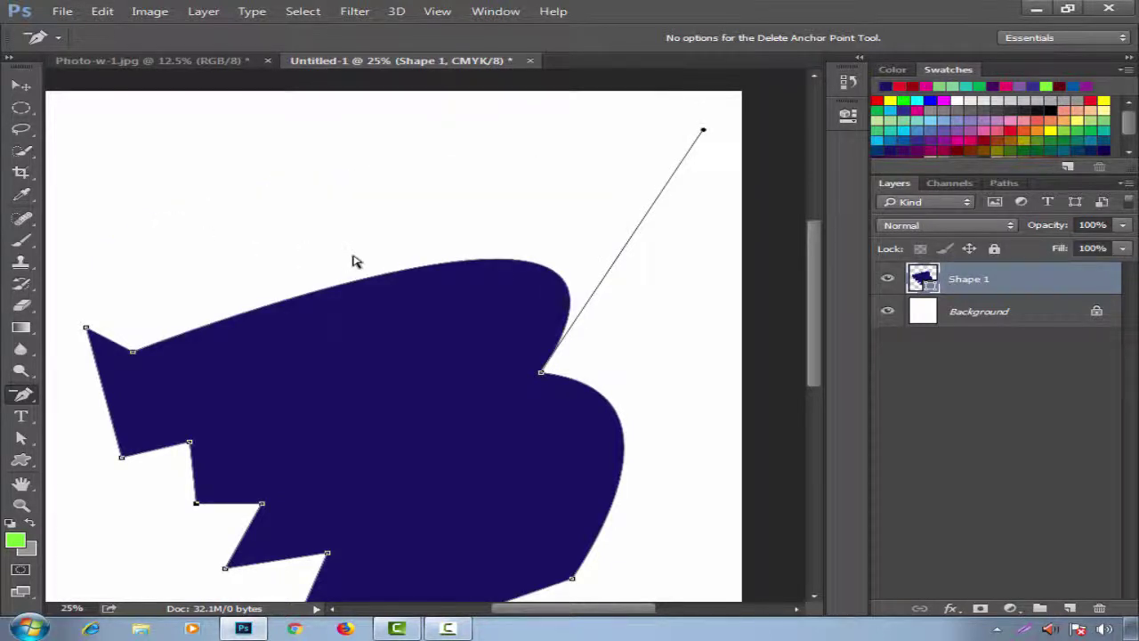
{"action": "scroll", "coordinate": [330, 295], "scroll_direction": "down", "scroll_amount": 1}
{"action": "key", "text": "ctrl+minus"}
{"action": "right_click", "coordinate": [21, 394]}
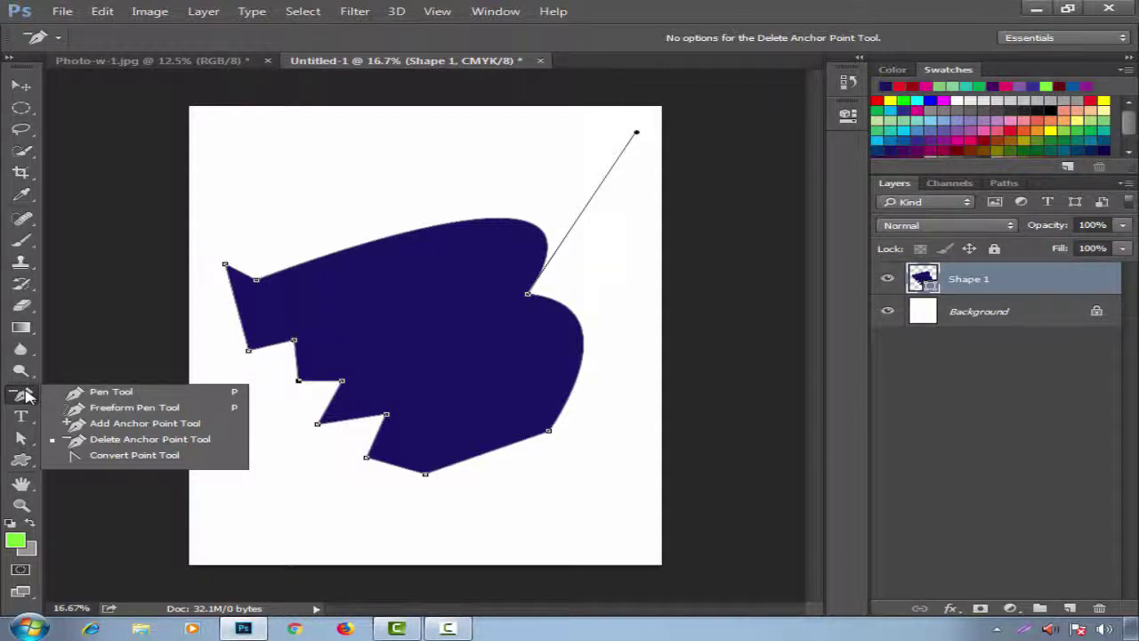
Convert the top-right and top-left anchors to sharp corner points.
{"action": "left_click", "coordinate": [129, 454]}
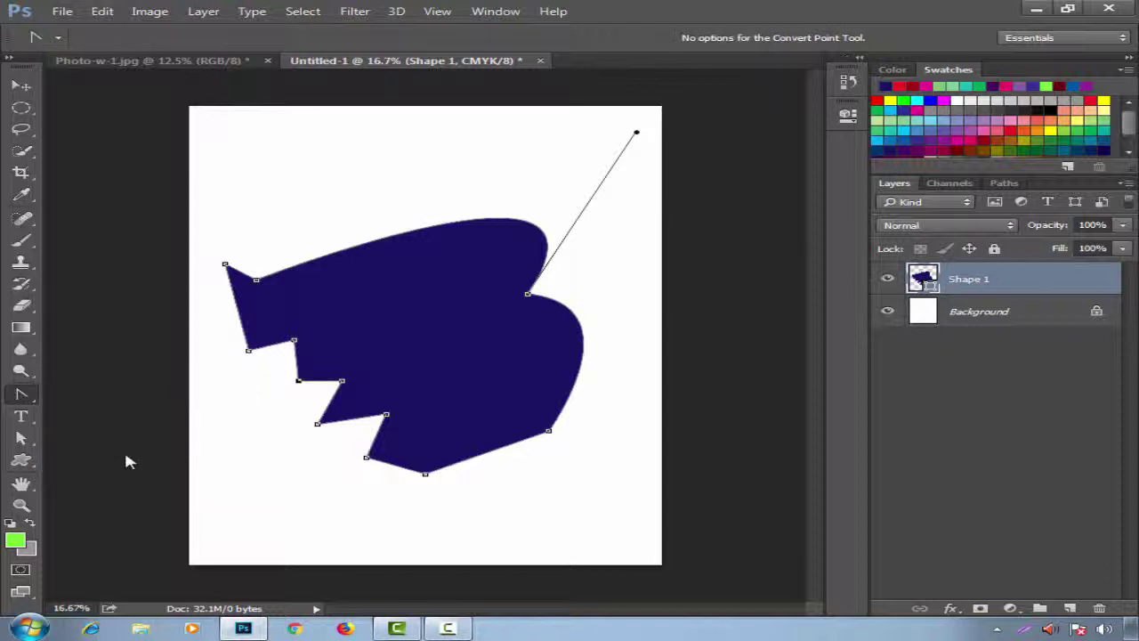
{"action": "key", "text": "ctrl+z"}
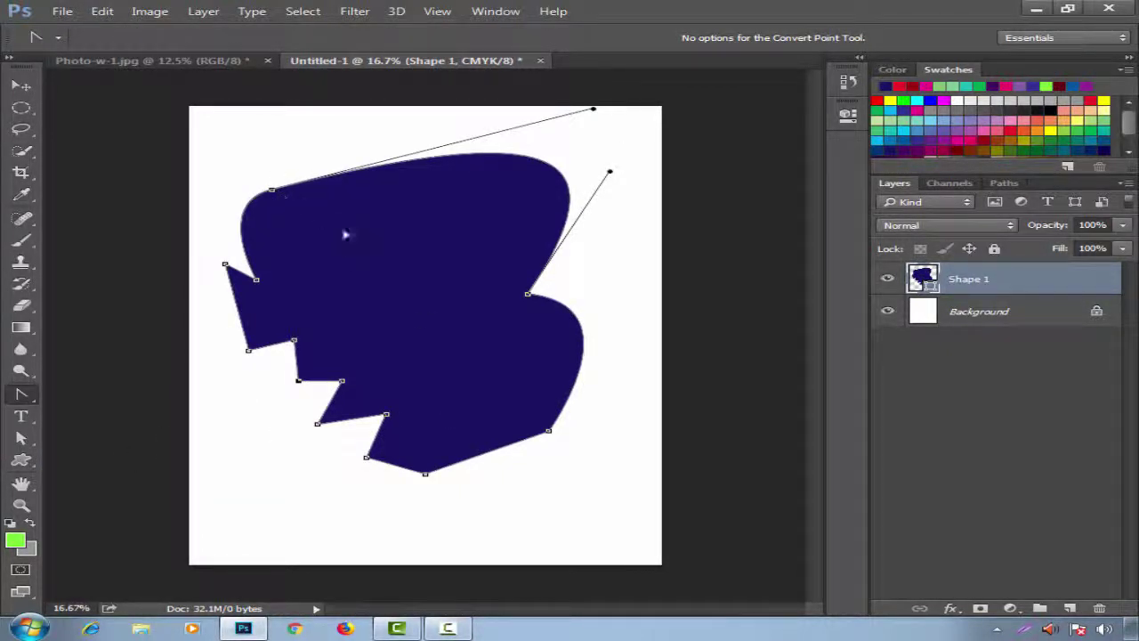
{"action": "key", "text": "ctrl+z"}
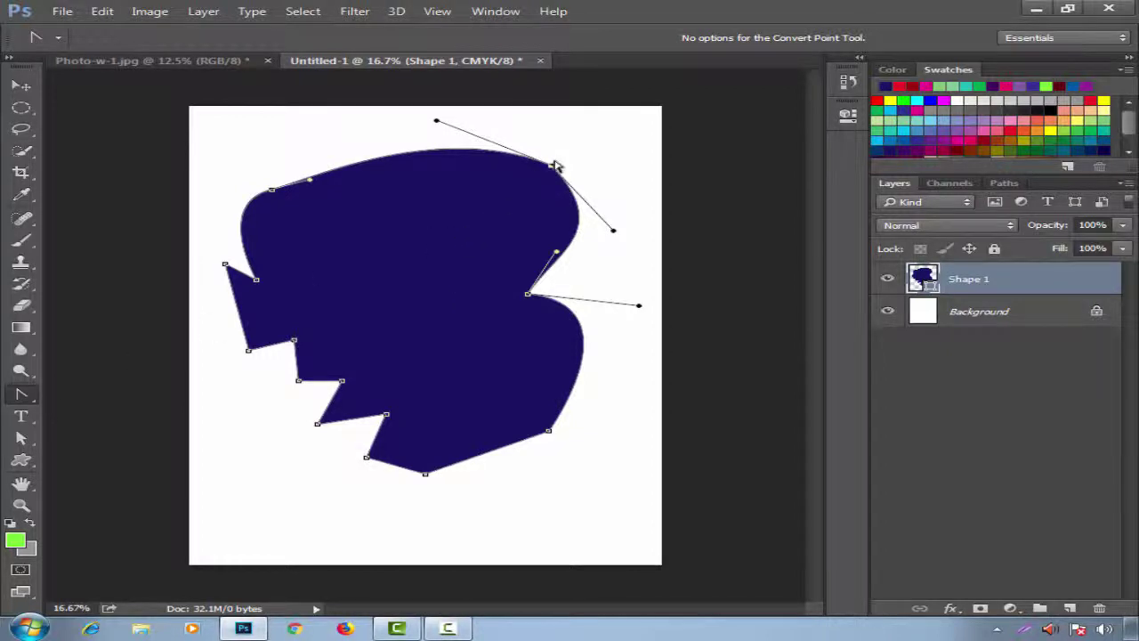
{"action": "key", "text": "ctrl+plus"}
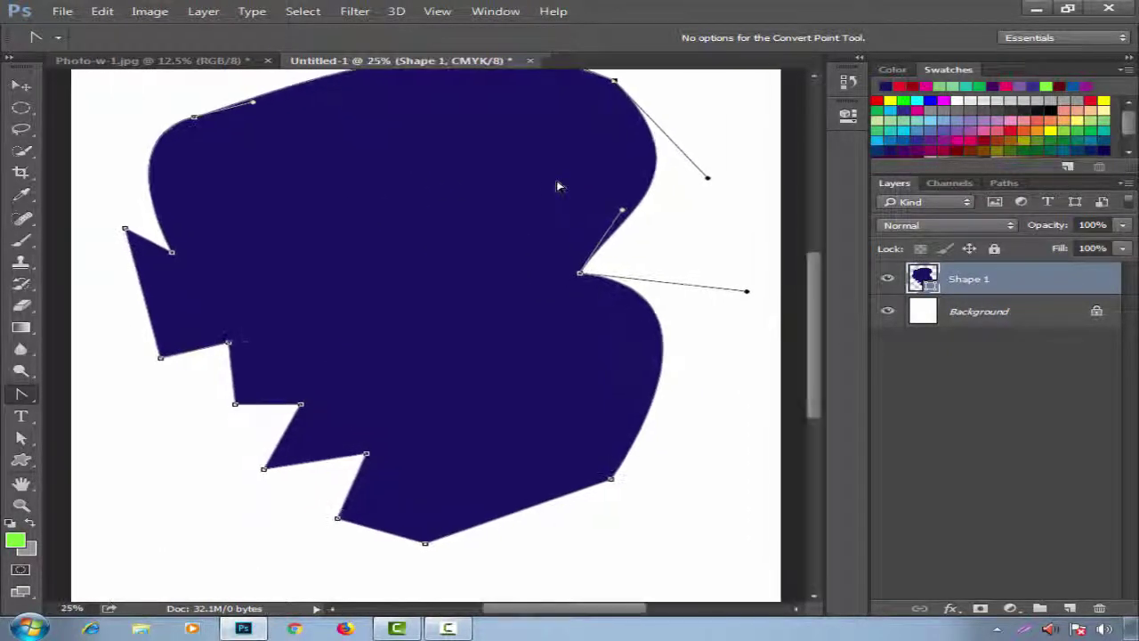
{"action": "left_click_drag", "start_coordinate": [506, 211], "coordinate": [472, 314]}
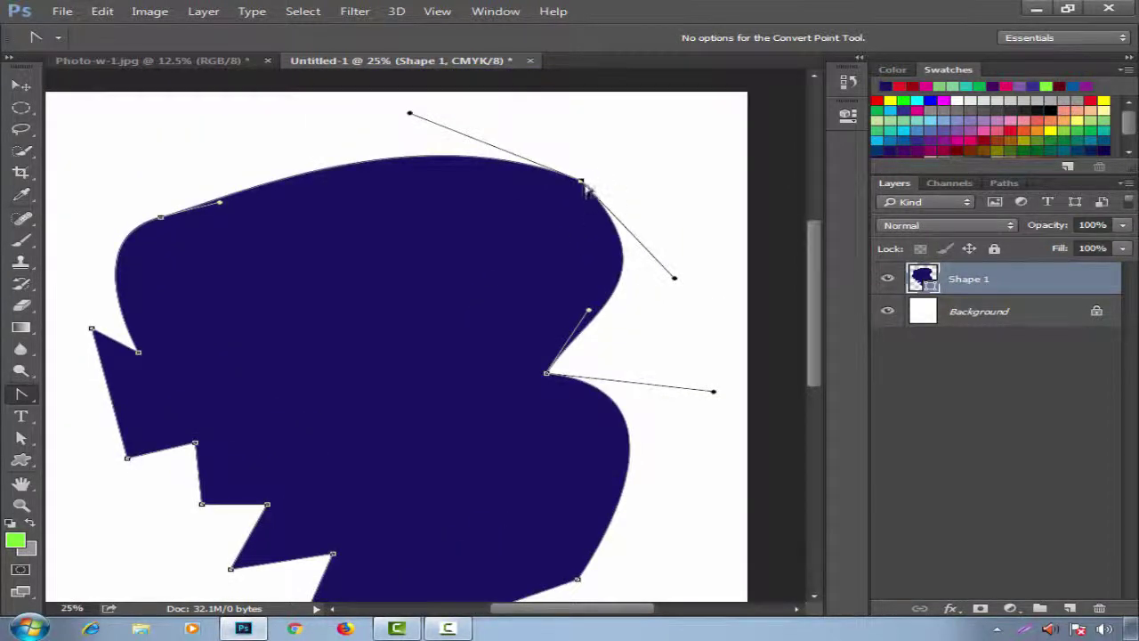
{"action": "left_click", "coordinate": [580, 181]}
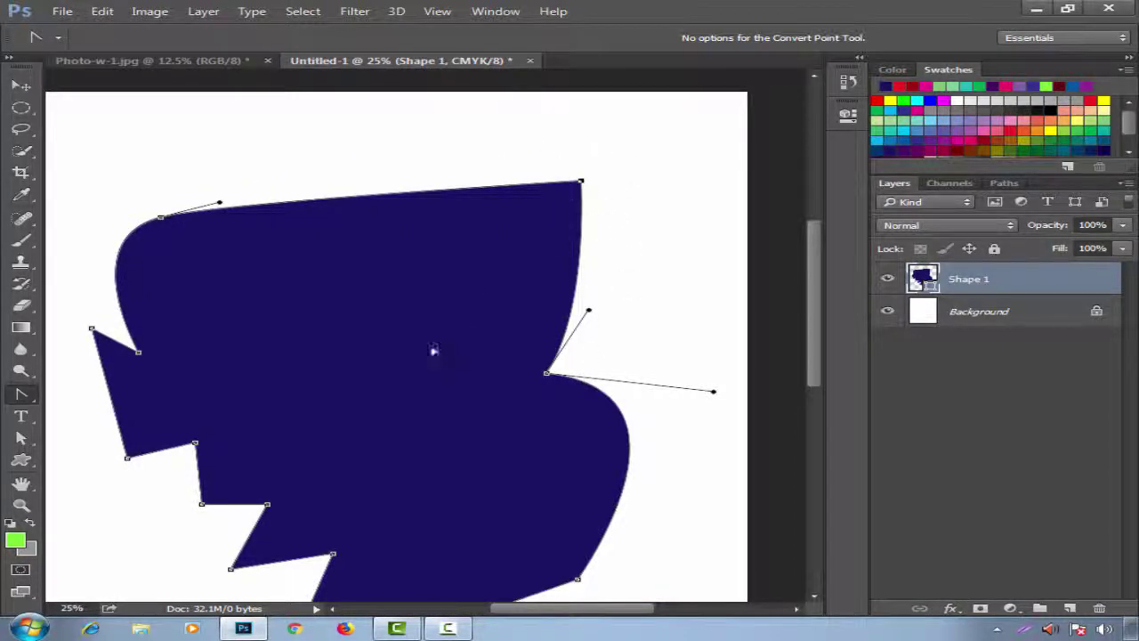
{"action": "left_click", "coordinate": [161, 217]}
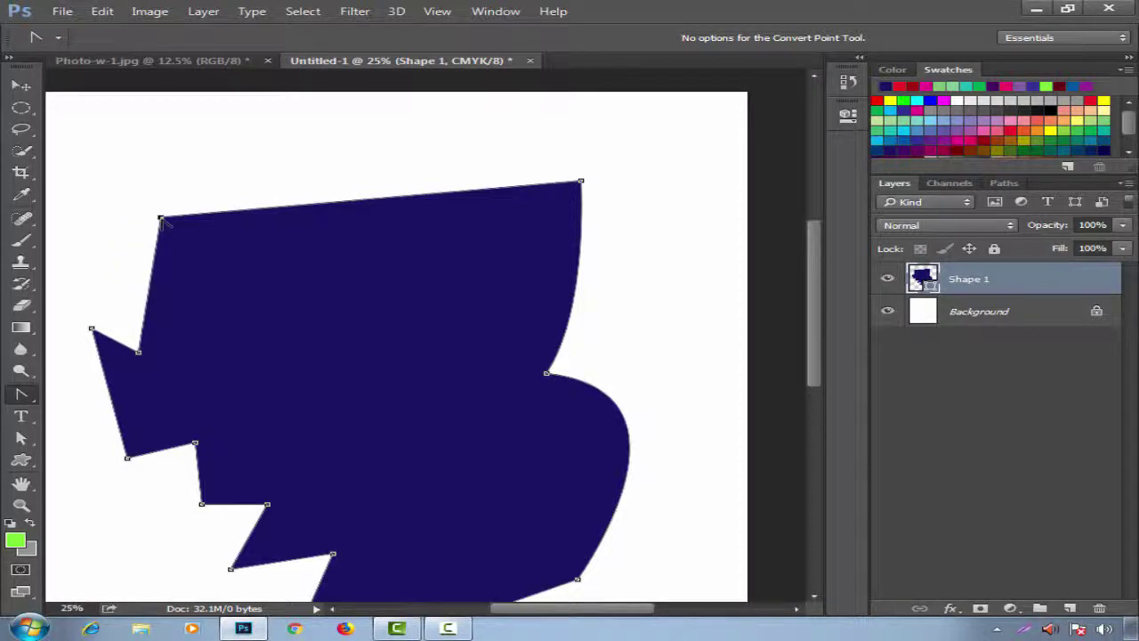
Convert the right-side and lower-left anchors to corner points as well.
{"action": "scroll", "coordinate": [459, 338], "scroll_direction": "down", "scroll_amount": 2}
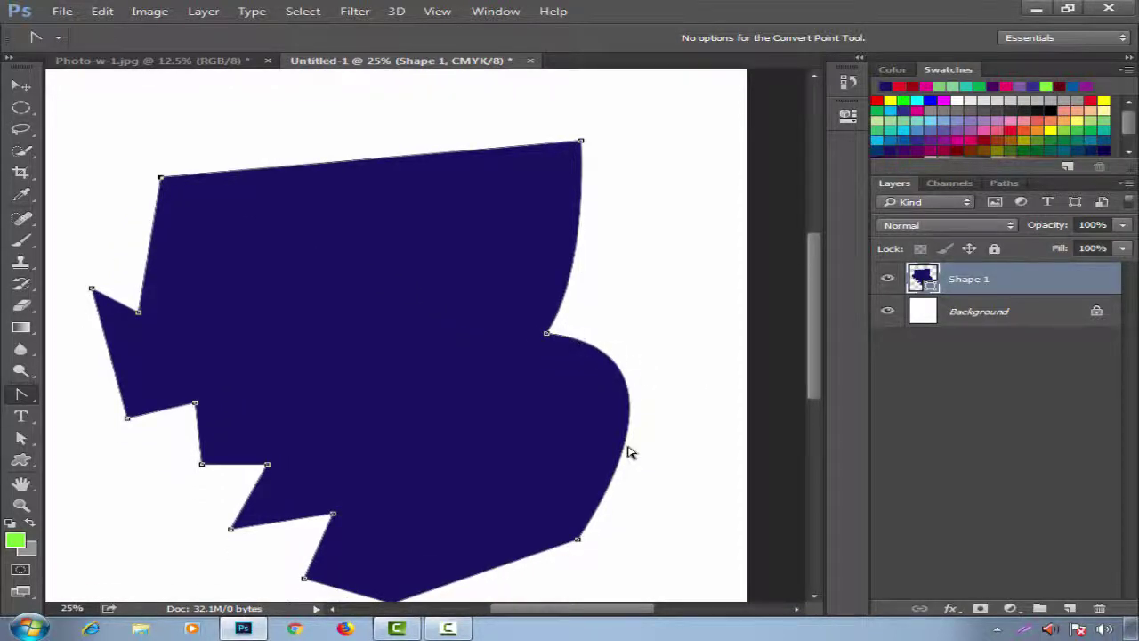
{"action": "scroll", "coordinate": [623, 472], "scroll_direction": "down", "scroll_amount": 3}
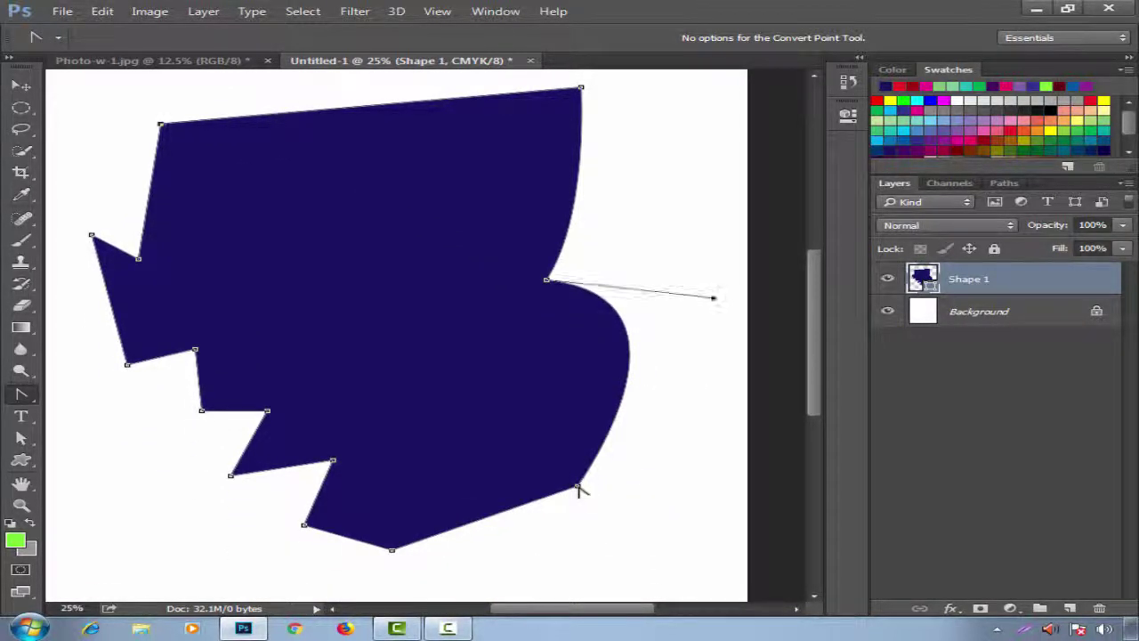
{"action": "left_click", "coordinate": [577, 486]}
{"action": "scroll", "coordinate": [582, 431], "scroll_direction": "up", "scroll_amount": 1}
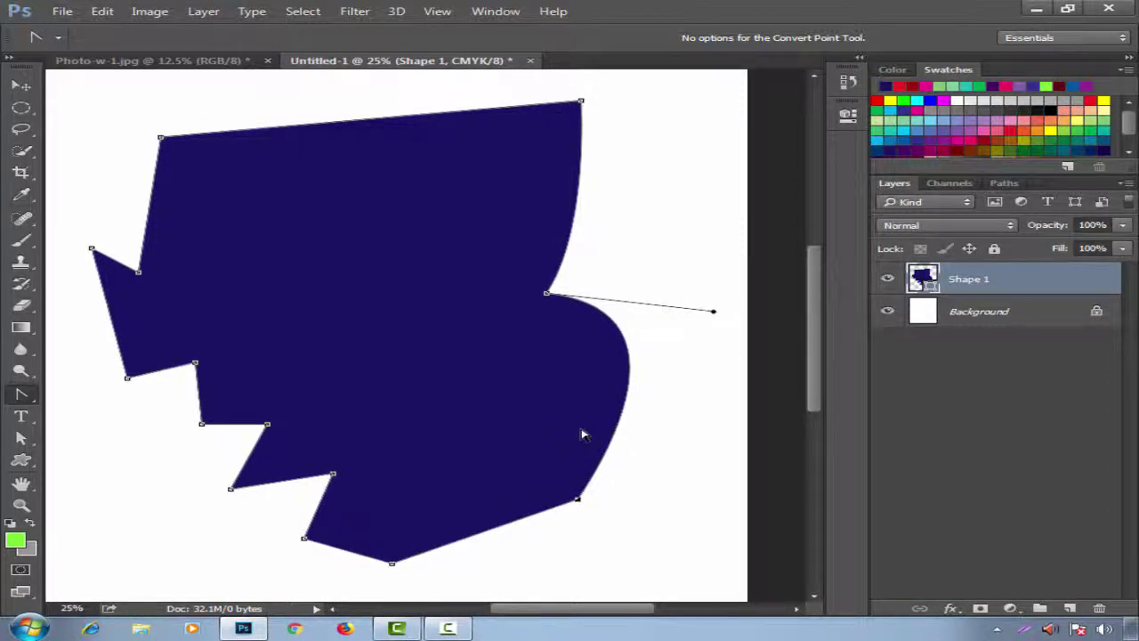
{"action": "left_click", "coordinate": [546, 292]}
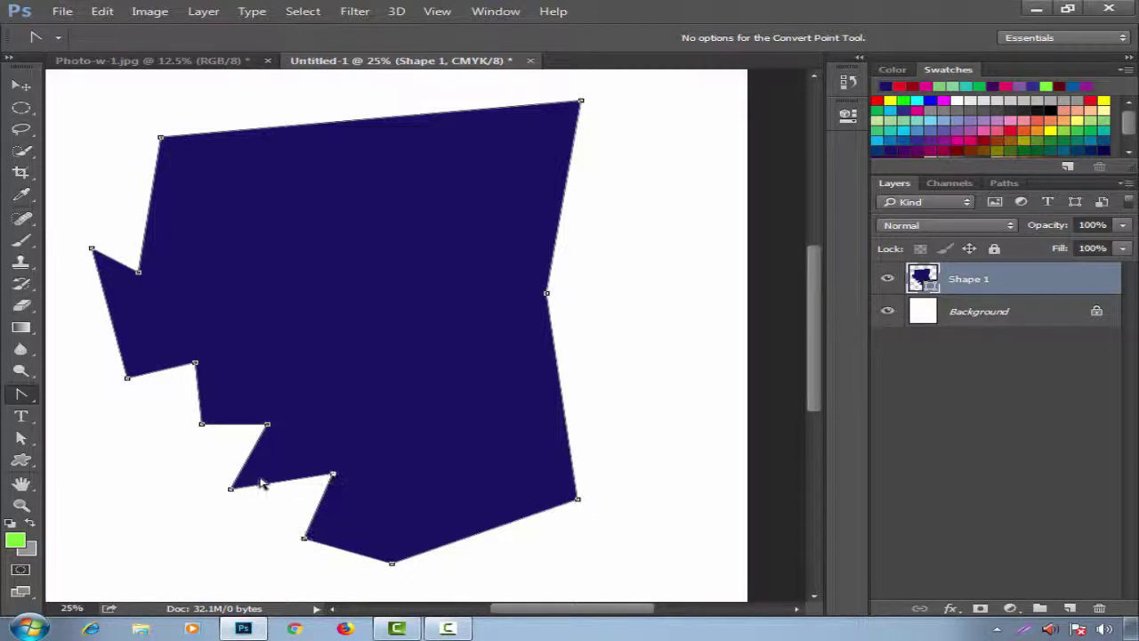
{"action": "left_click", "coordinate": [231, 489]}
Drag Convert Point handles to curve the right side into a bulge.
{"action": "left_click", "coordinate": [36, 396]}
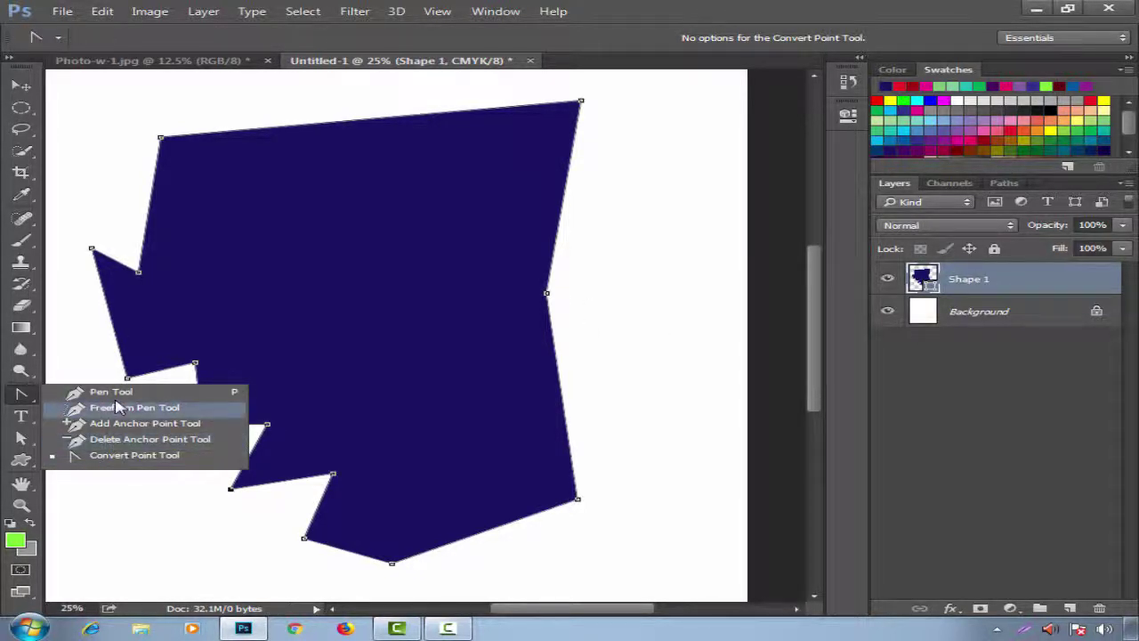
{"action": "left_click", "coordinate": [27, 395]}
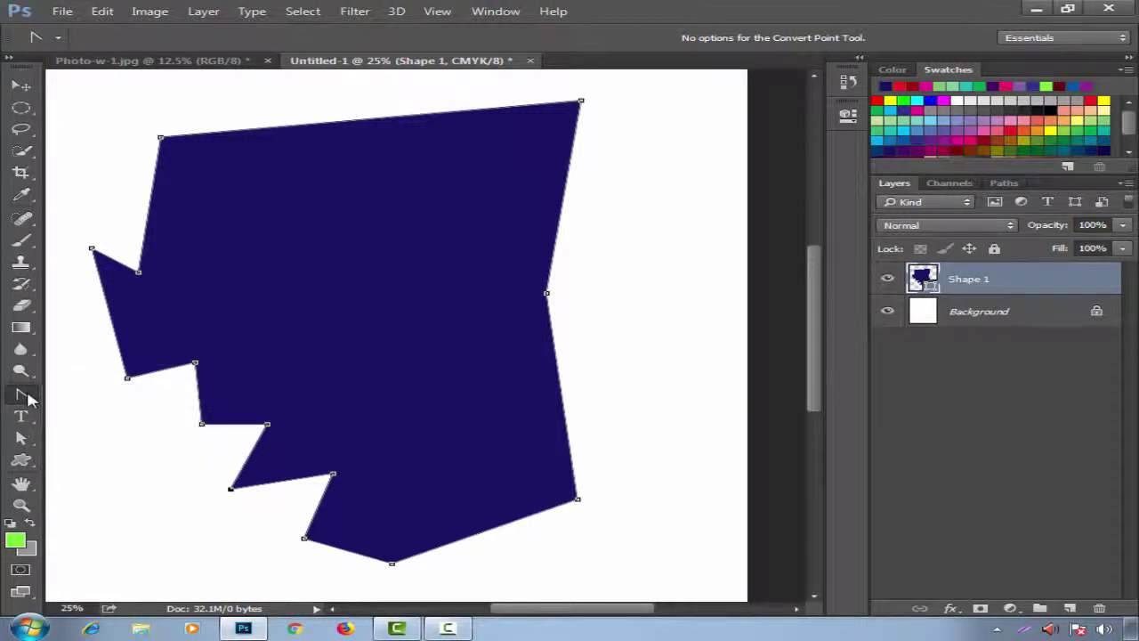
{"action": "key", "text": "ctrl+minus"}
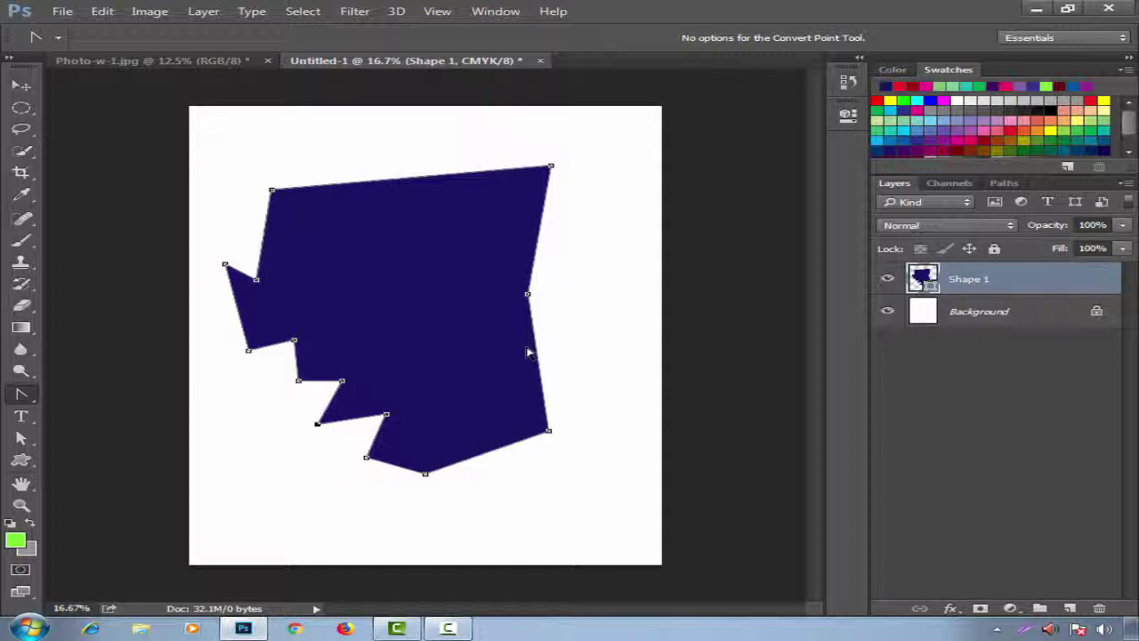
{"action": "left_click_drag", "start_coordinate": [528, 293], "coordinate": [639, 305]}
{"action": "left_click_drag", "start_coordinate": [551, 166], "coordinate": [612, 231]}
{"action": "left_click_drag", "start_coordinate": [527, 294], "coordinate": [508, 267]}
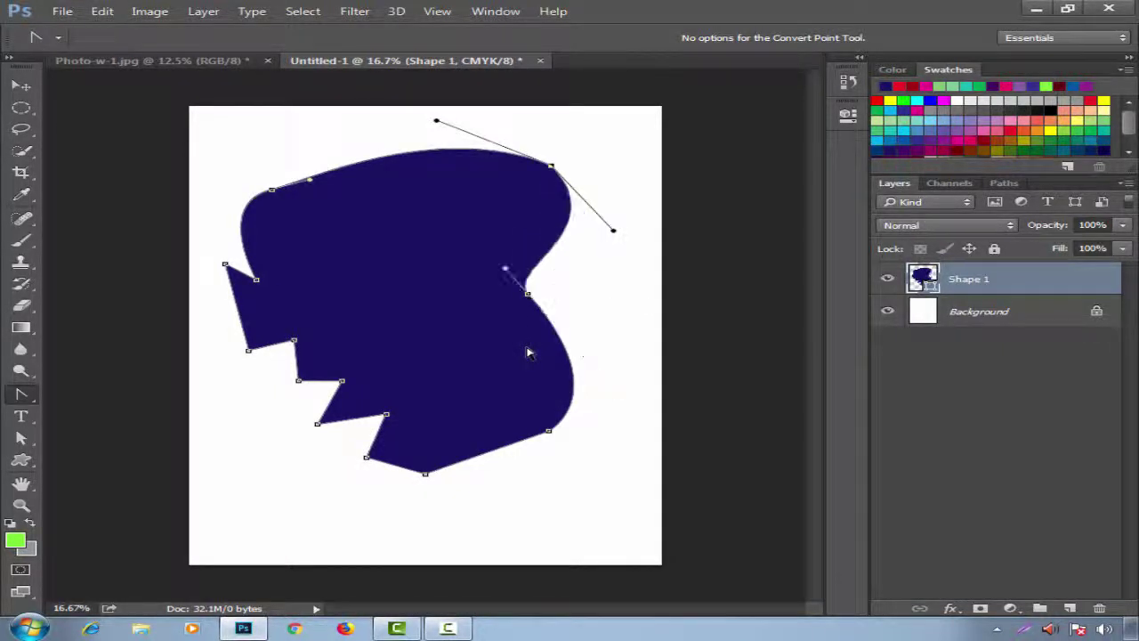
{"action": "left_click_drag", "start_coordinate": [612, 230], "coordinate": [584, 172]}
Fine-tune the top-right curve, then delete the Shape 1 layer, confirming Yes.
{"action": "left_click_drag", "start_coordinate": [527, 280], "coordinate": [569, 274]}
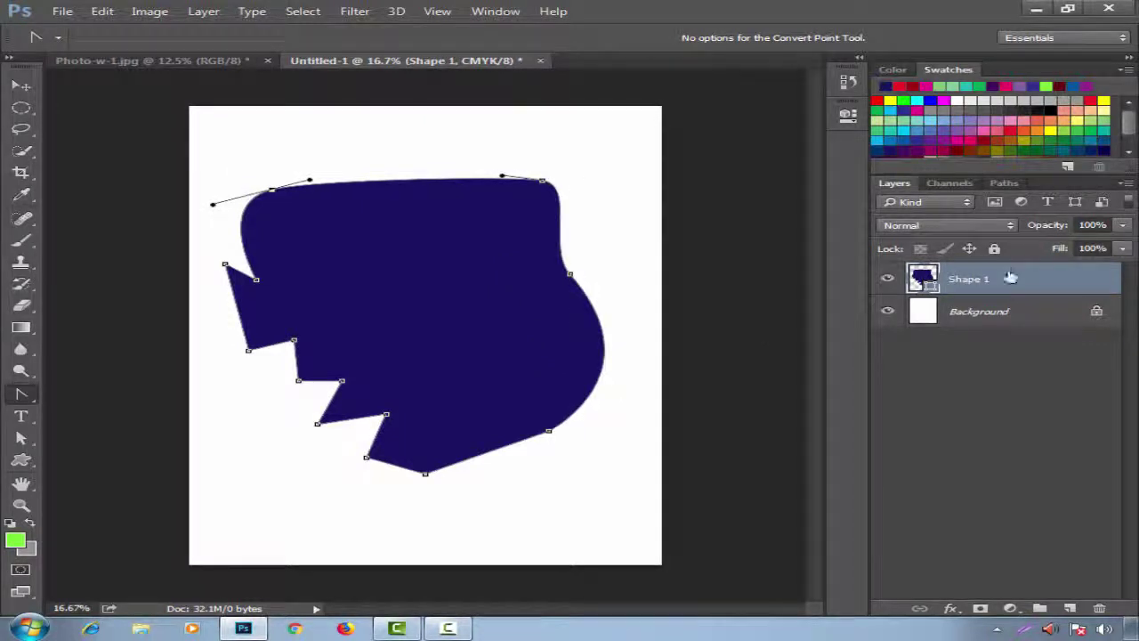
{"action": "left_click", "coordinate": [1099, 609]}
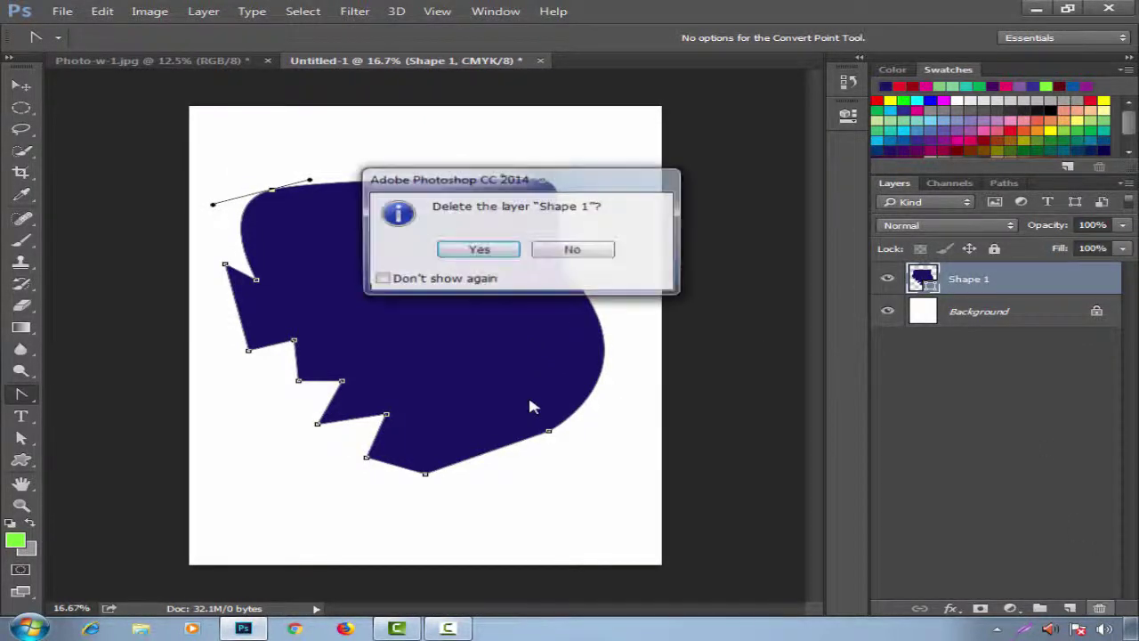
{"action": "left_click", "coordinate": [478, 252]}
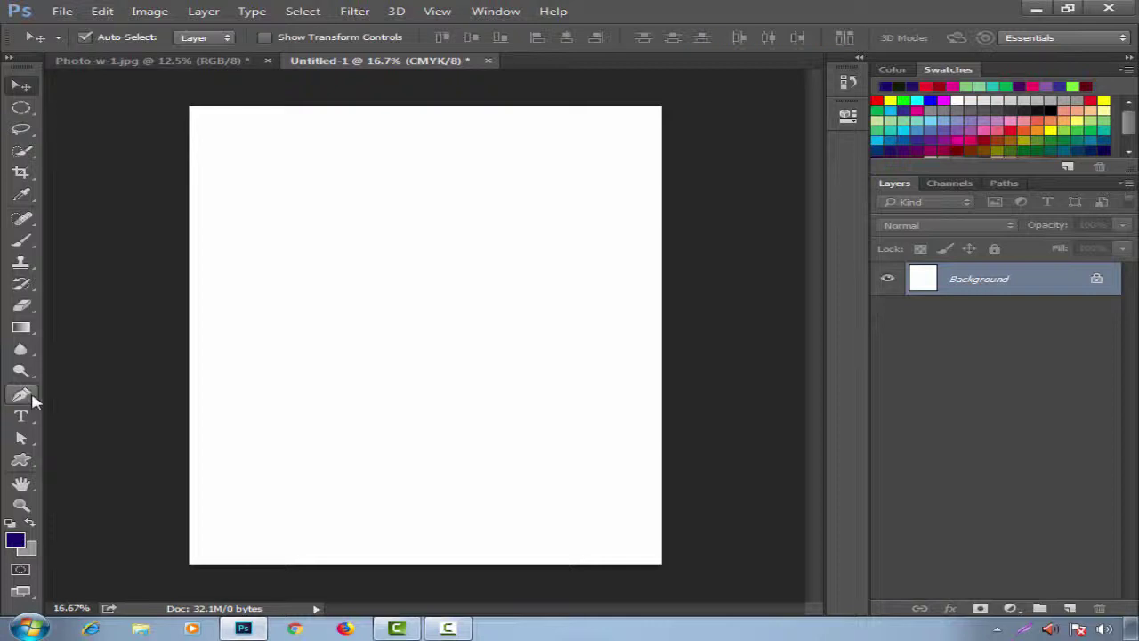
Switch the Pen Tool's options-bar drawing mode from Shape to Path.
{"action": "left_click", "coordinate": [21, 396]}
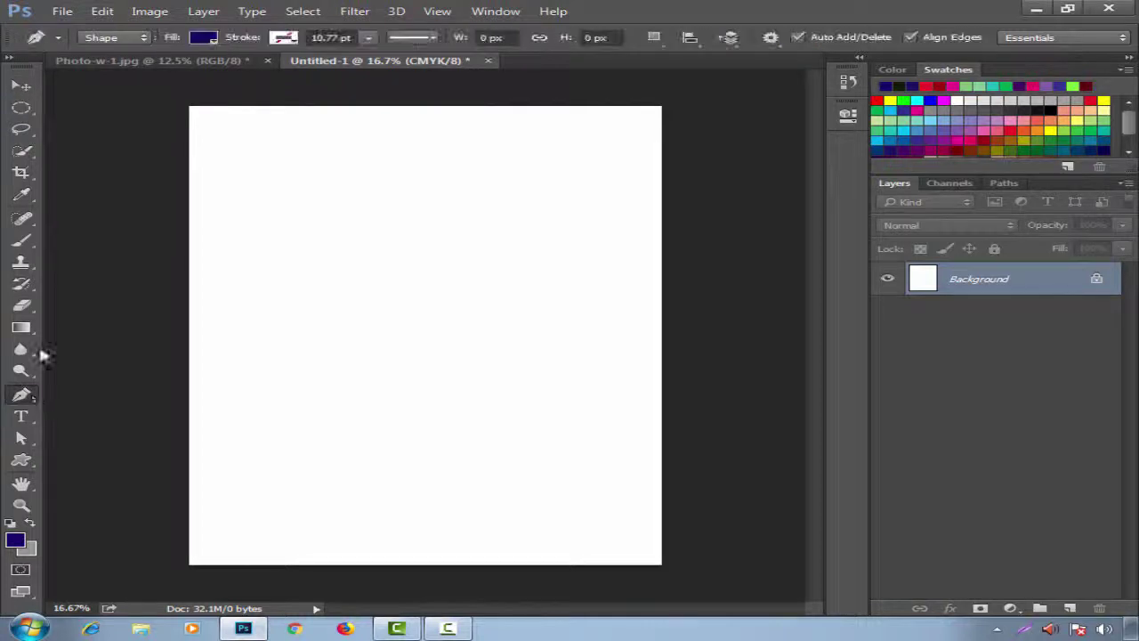
{"action": "left_click", "coordinate": [138, 37]}
{"action": "left_click", "coordinate": [134, 50]}
{"action": "left_click", "coordinate": [23, 87]}
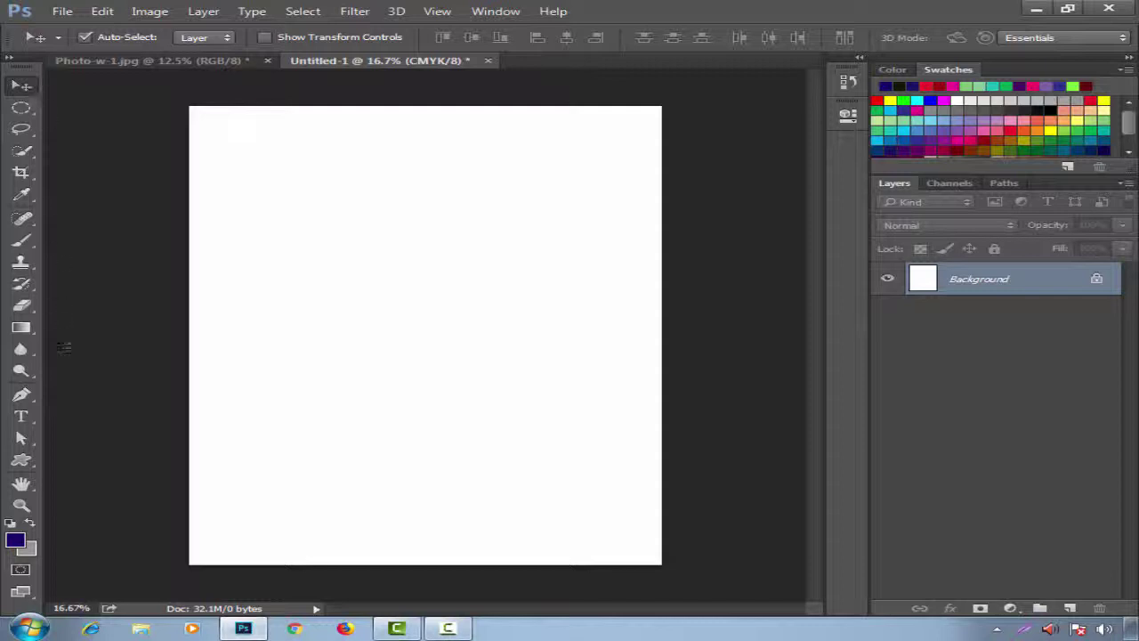
{"action": "left_click", "coordinate": [22, 394]}
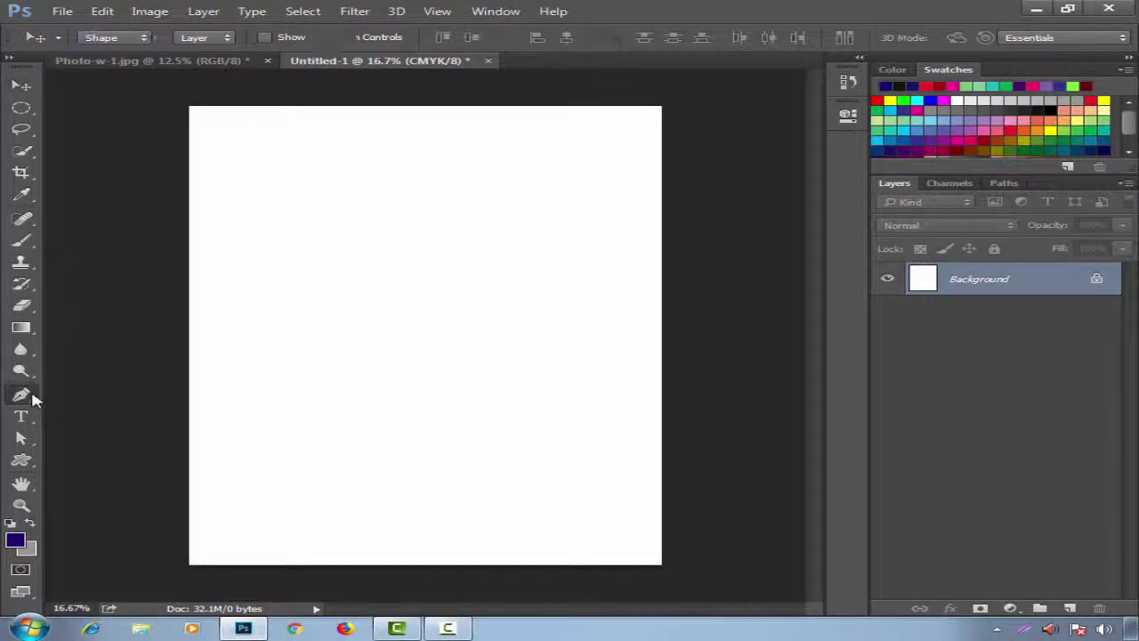
{"action": "left_click", "coordinate": [138, 38]}
{"action": "left_click", "coordinate": [134, 62]}
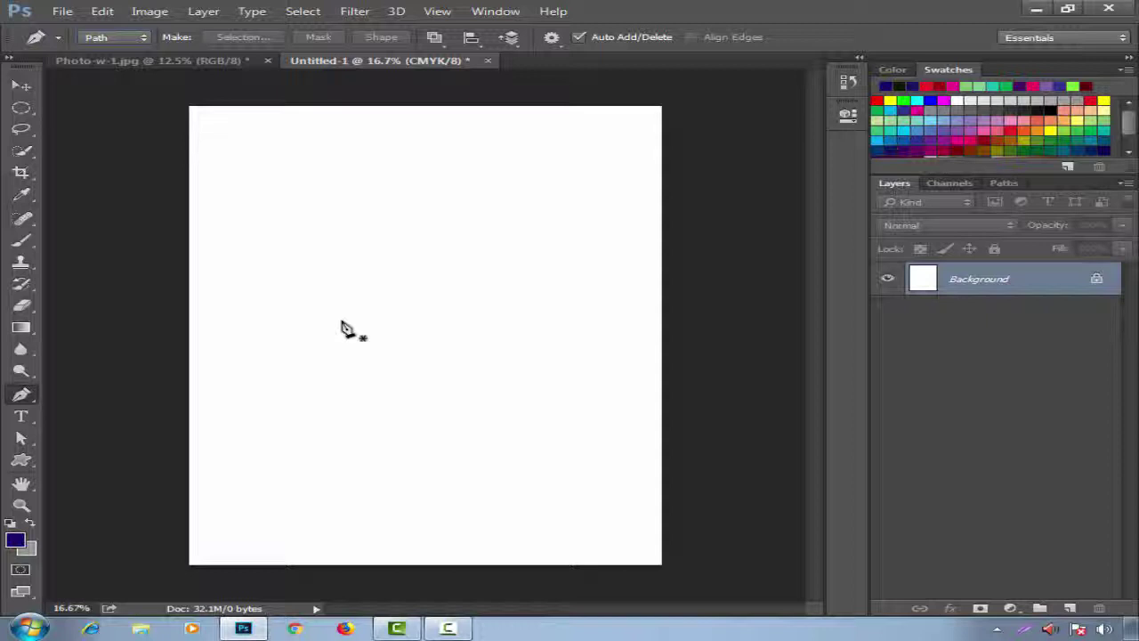
Type a navy Arial Bold letter 'a' on the canvas and commit it as a text layer.
{"action": "left_click", "coordinate": [21, 415]}
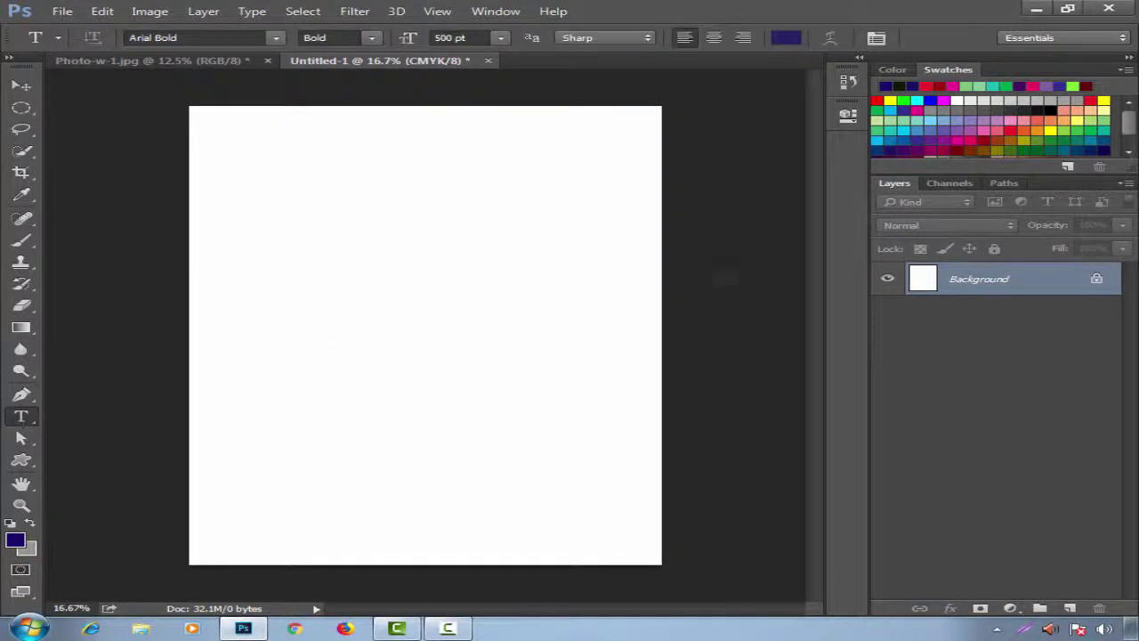
{"action": "left_click", "coordinate": [365, 329]}
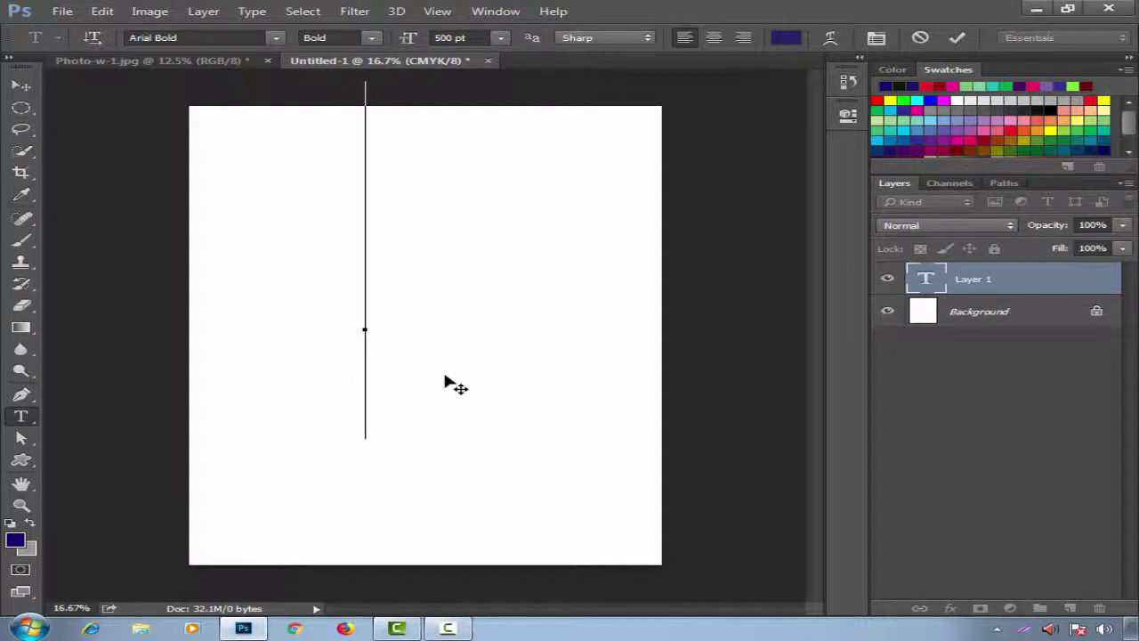
{"action": "type", "text": "a"}
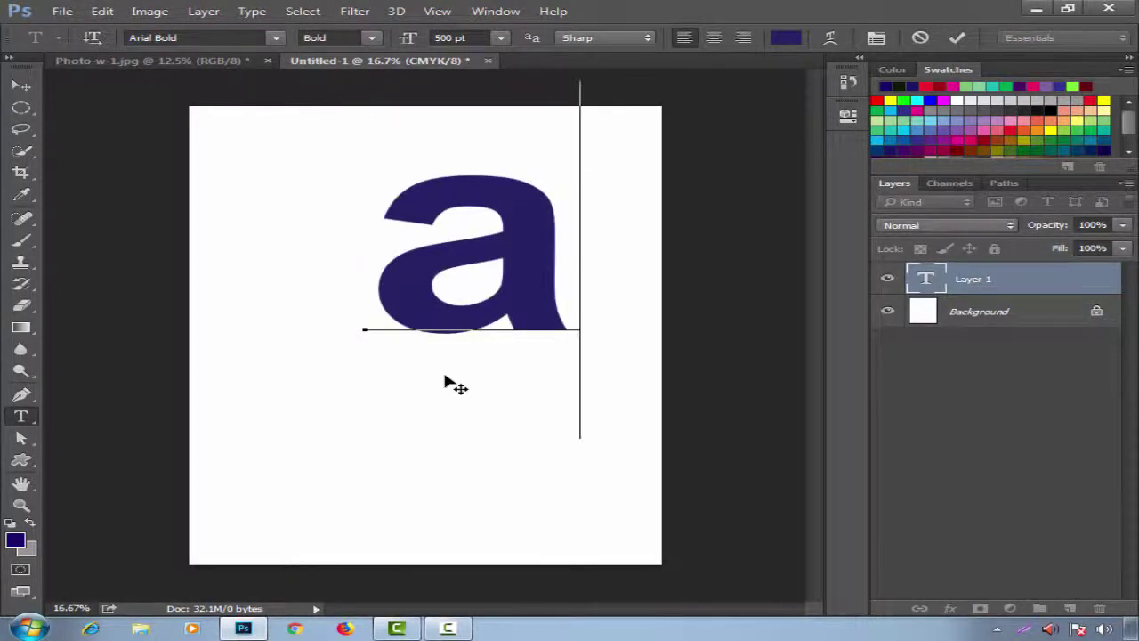
{"action": "left_click", "coordinate": [277, 37]}
{"action": "left_click", "coordinate": [280, 40]}
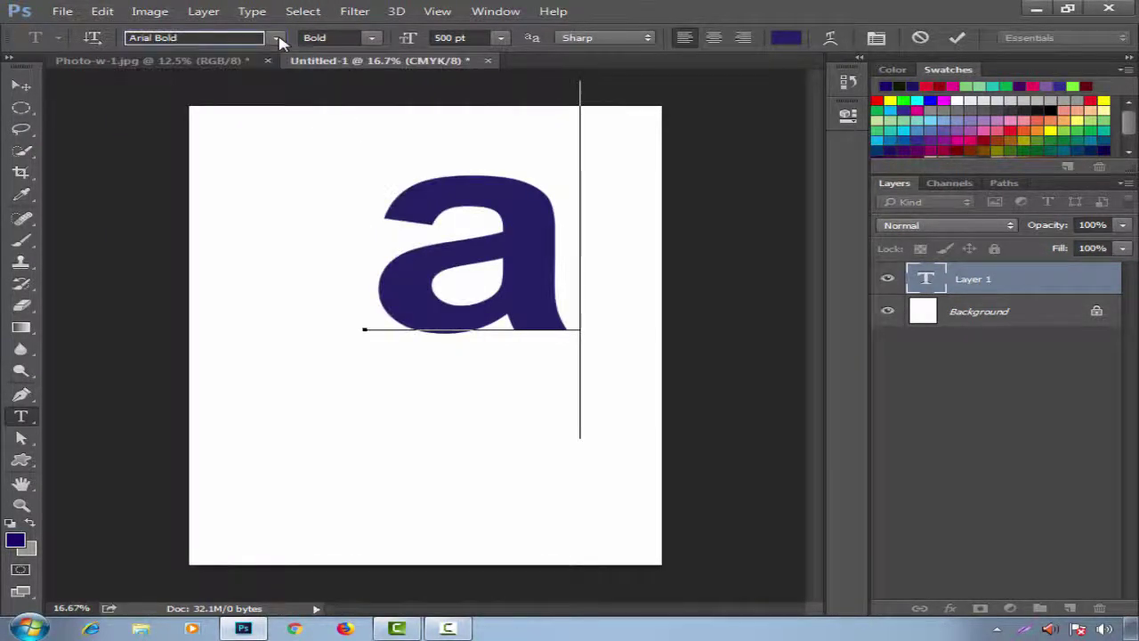
{"action": "left_click", "coordinate": [278, 38]}
{"action": "left_click", "coordinate": [279, 40]}
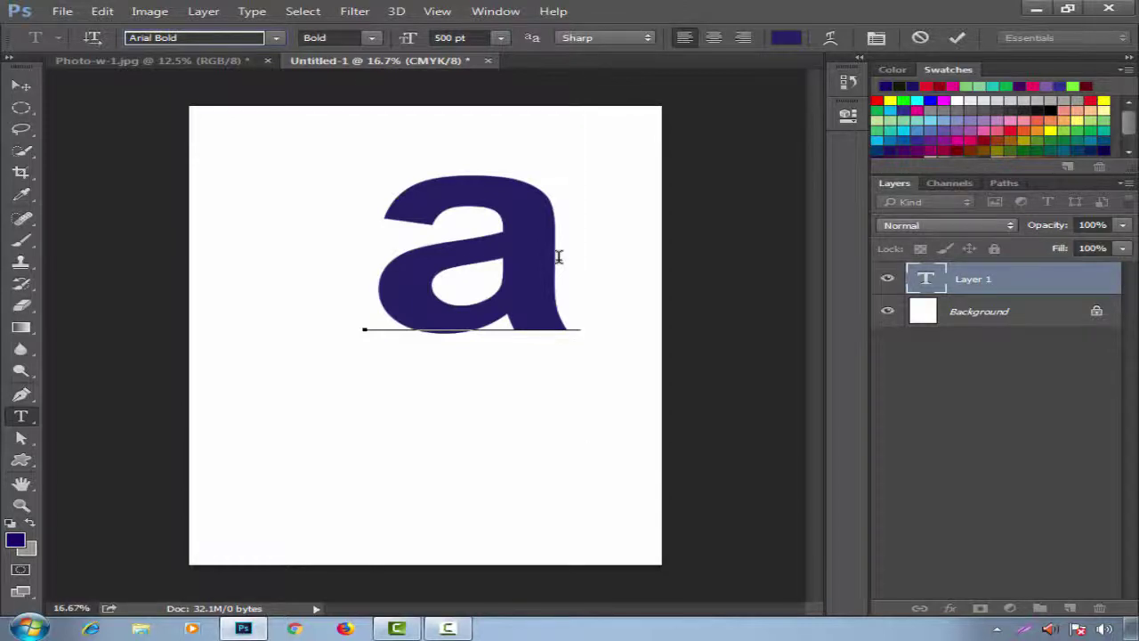
{"action": "key", "text": "ctrl+plus"}
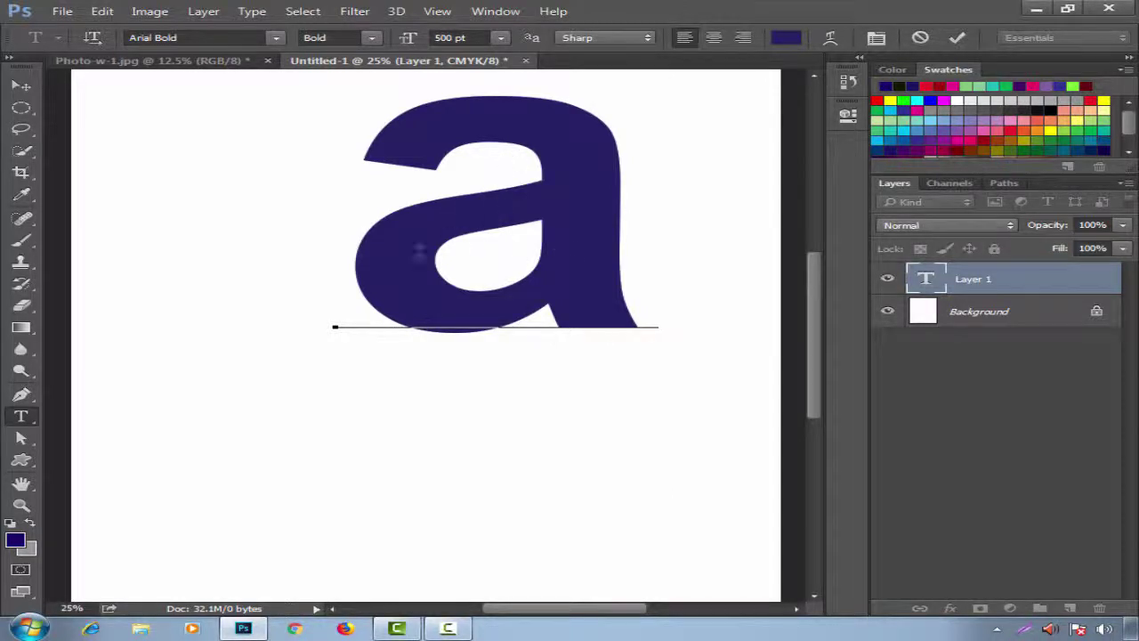
{"action": "left_click", "coordinate": [22, 86]}
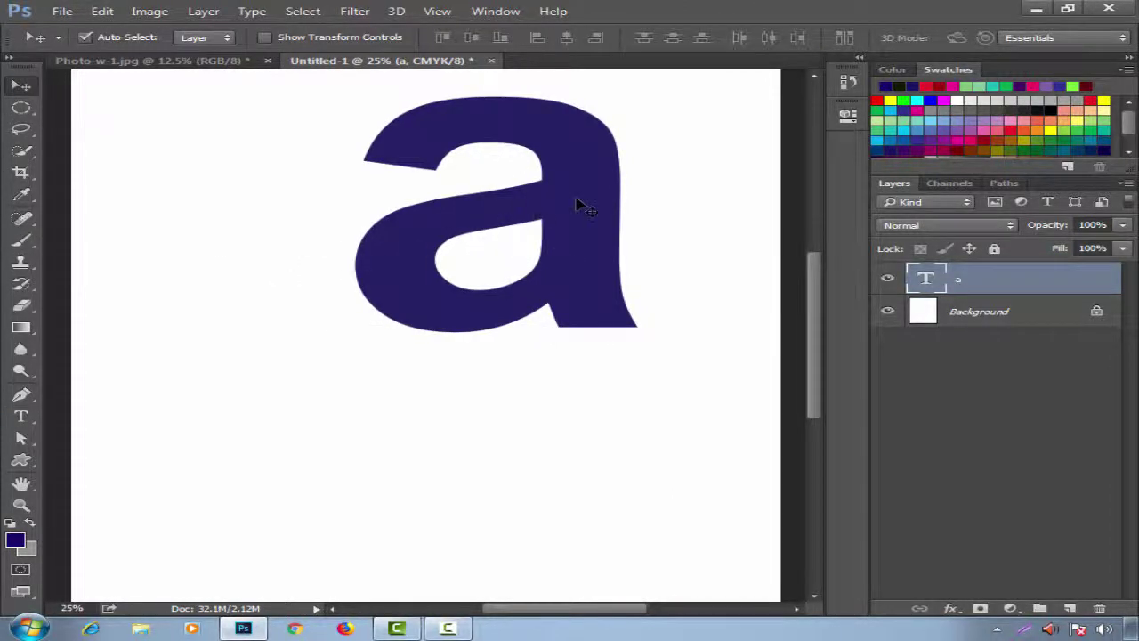
Drag the navy 'a' text layer down and left to sit near the canvas centre.
{"action": "left_click_drag", "start_coordinate": [579, 204], "coordinate": [514, 338]}
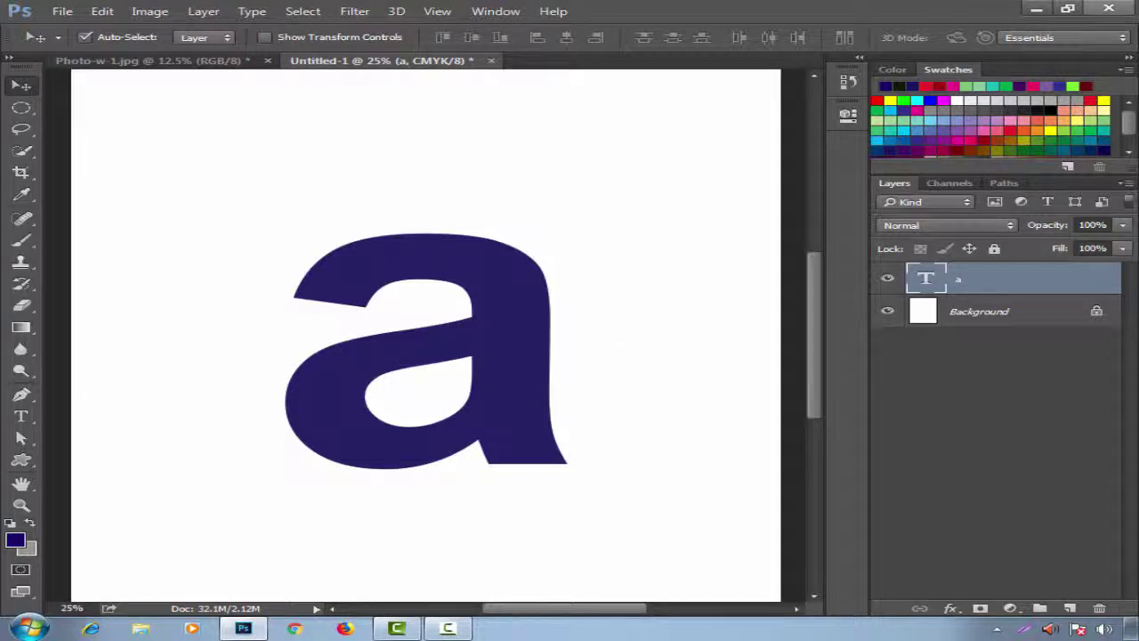
Zoom in twice and start a pen path at the terminal's two corners, curving along its top edge.
{"action": "left_click", "coordinate": [22, 394]}
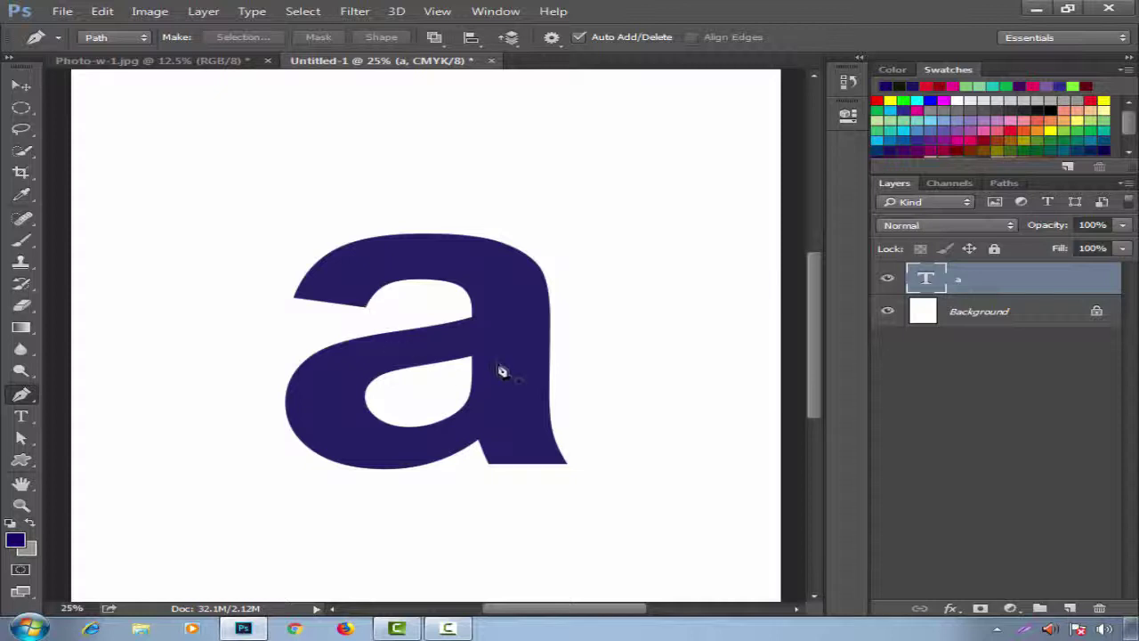
{"action": "key", "text": "ctrl+plus"}
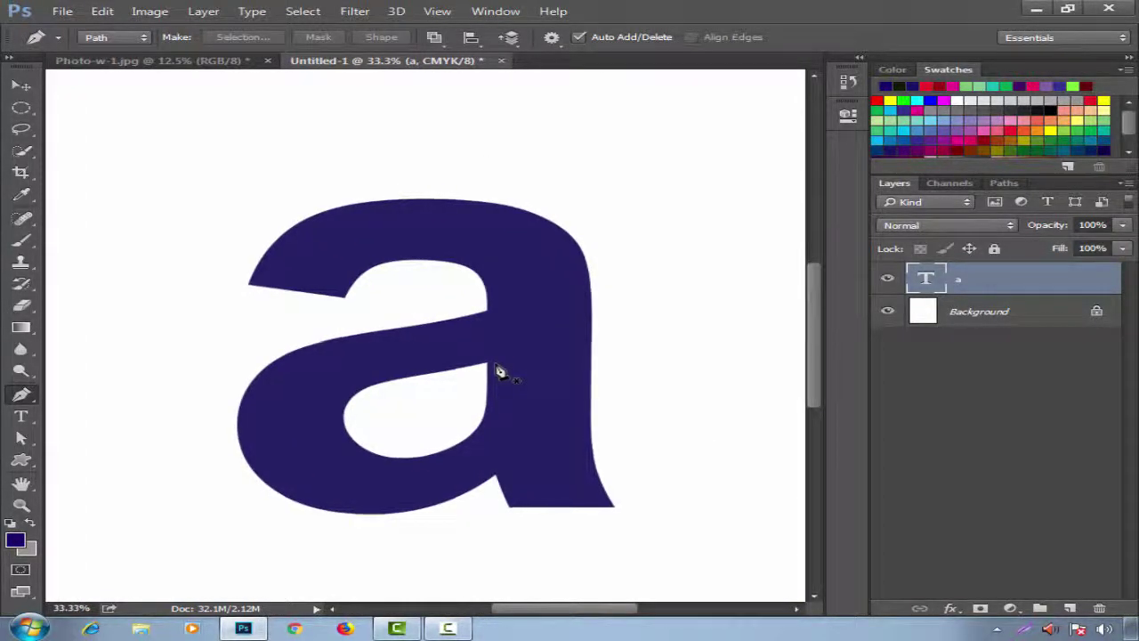
{"action": "key", "text": "ctrl+plus"}
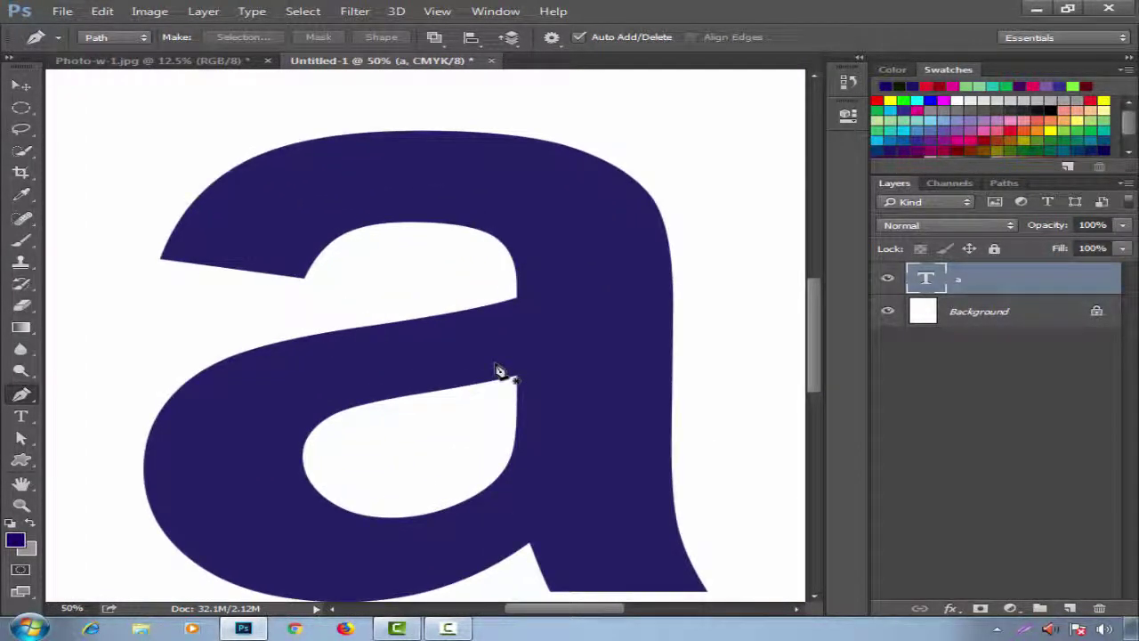
{"action": "left_click", "coordinate": [304, 277]}
{"action": "left_click", "coordinate": [162, 261]}
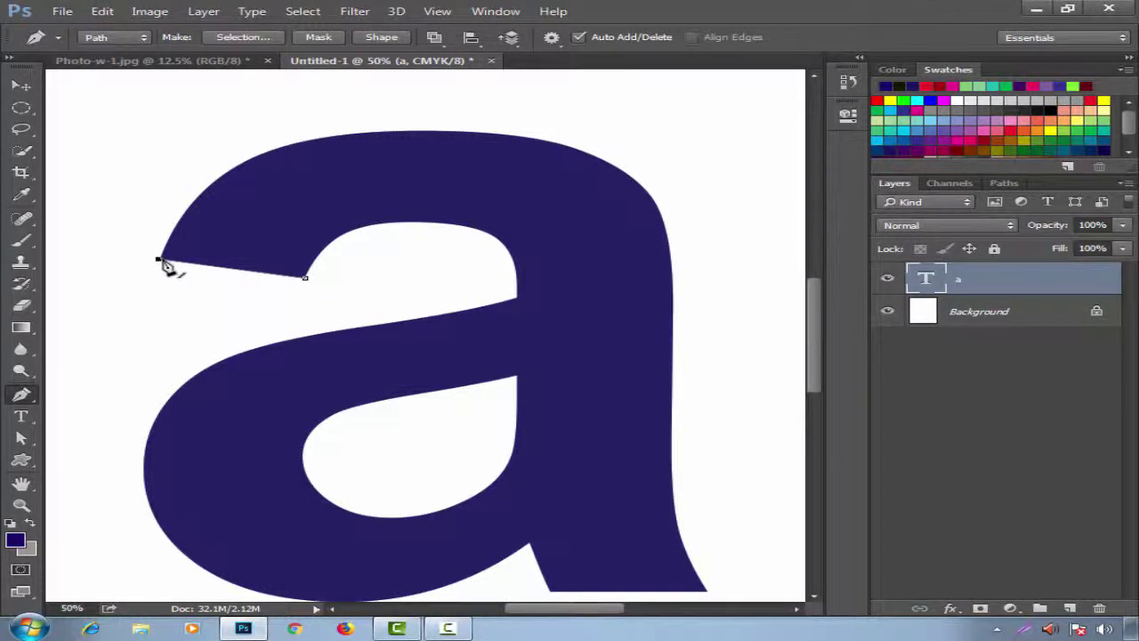
{"action": "scroll", "coordinate": [163, 258], "scroll_direction": "up", "scroll_amount": 2}
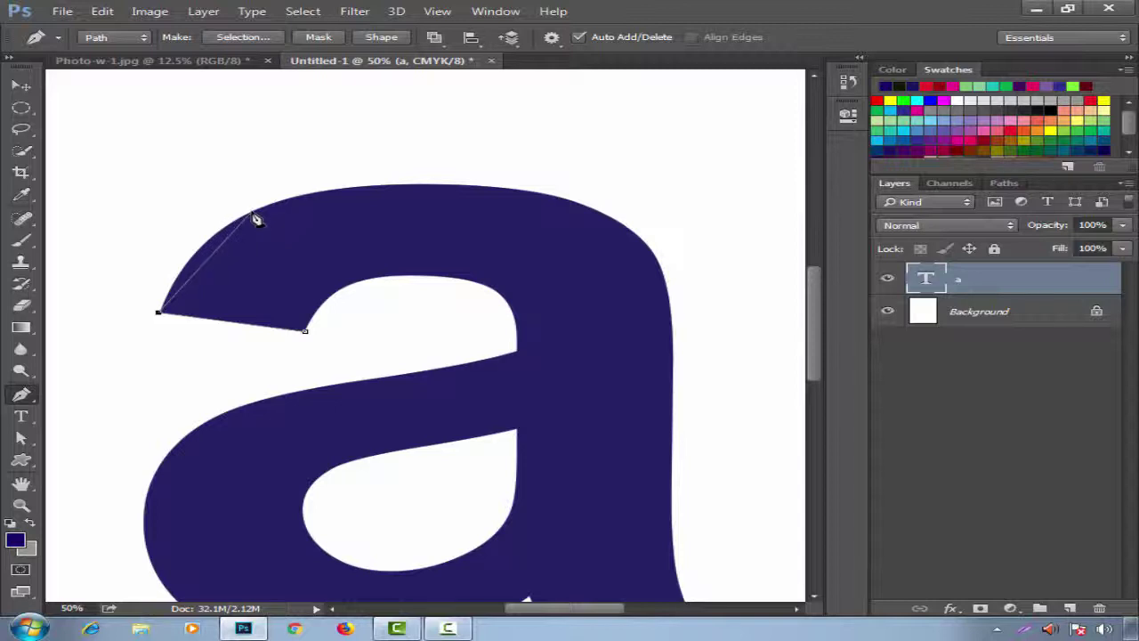
{"action": "left_click_drag", "start_coordinate": [249, 212], "coordinate": [321, 182]}
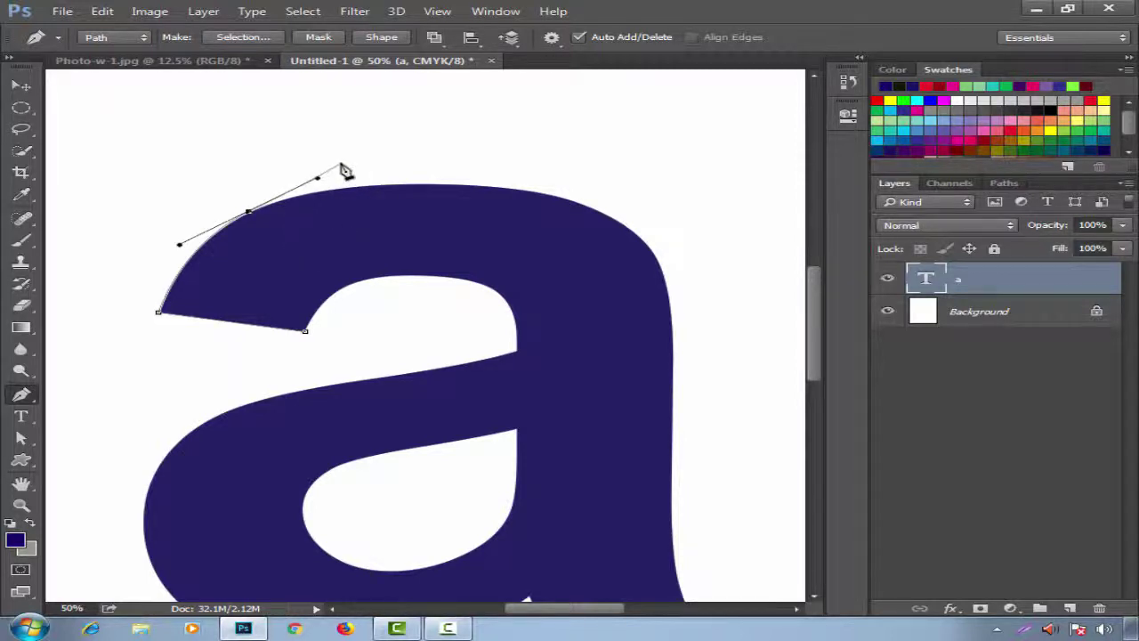
Reshape the path's curve along the top-left of the letter, adding a higher curved point.
{"action": "key", "text": "ctrl+plus"}
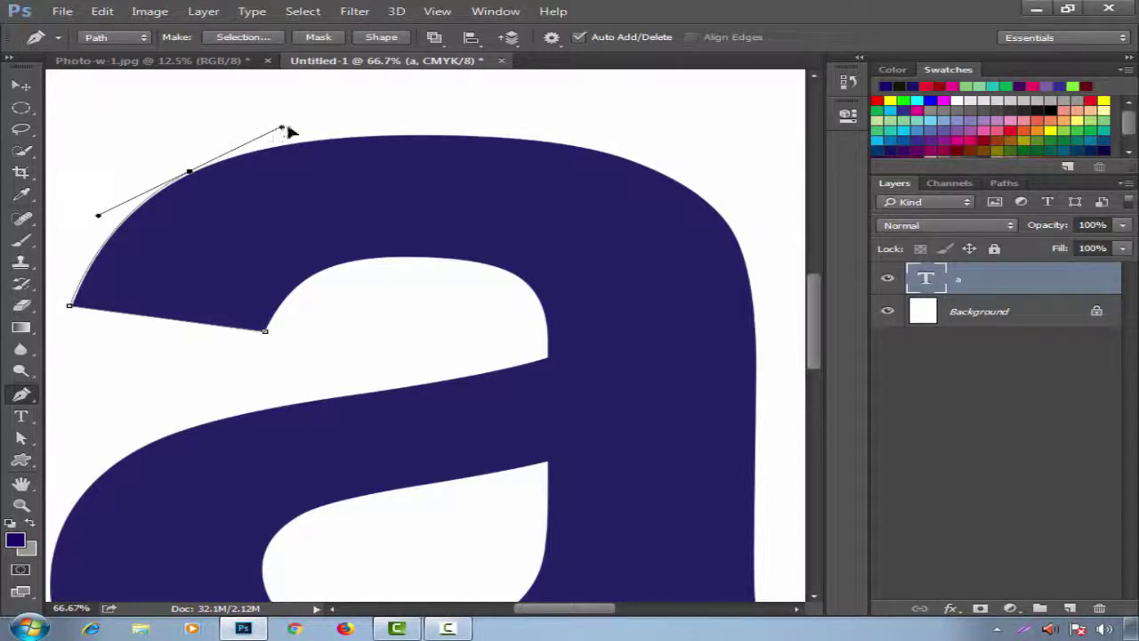
{"action": "left_click_drag", "start_coordinate": [288, 127], "coordinate": [265, 133]}
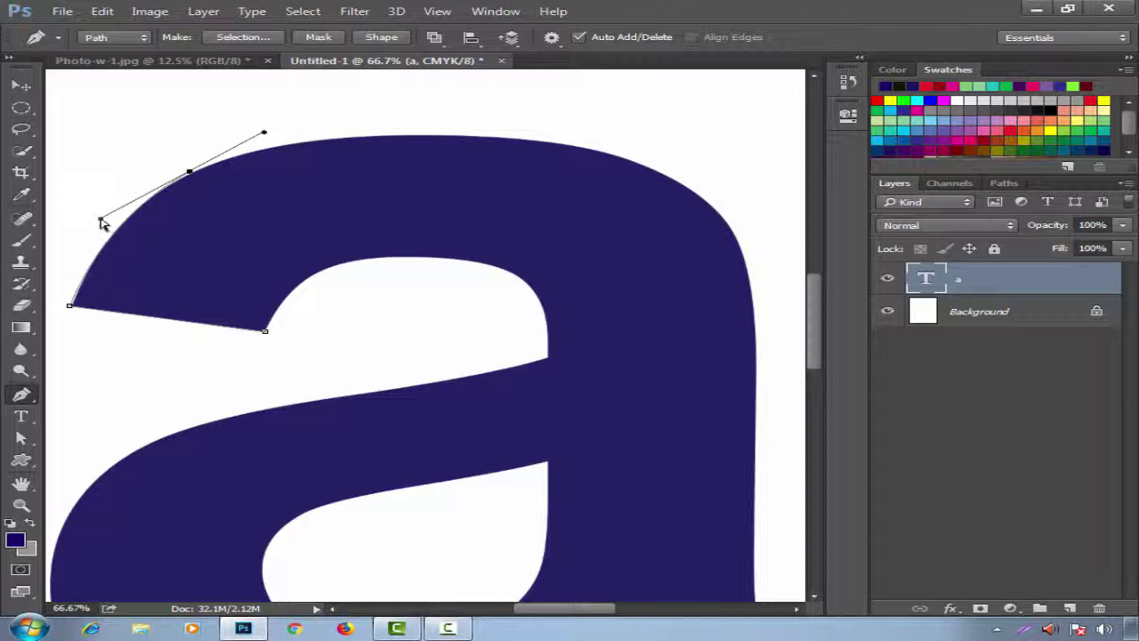
{"action": "left_click_drag", "start_coordinate": [102, 223], "coordinate": [115, 195]}
{"action": "key", "text": "ctrl+z"}
{"action": "left_click", "coordinate": [219, 191], "text": "ctrl"}
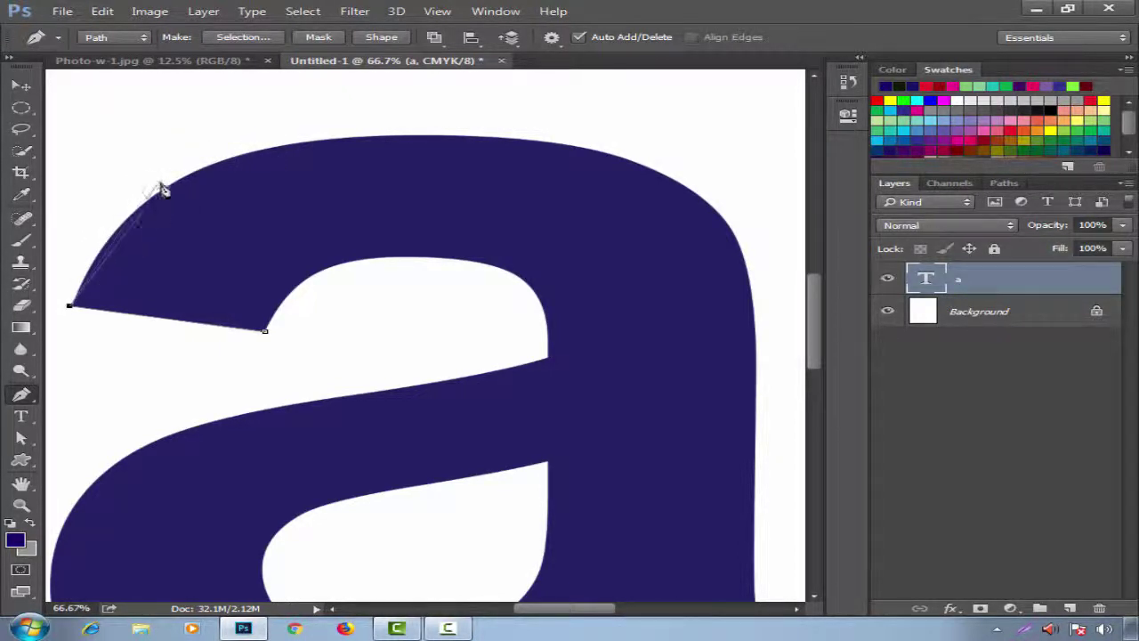
{"action": "left_click_drag", "start_coordinate": [156, 193], "coordinate": [205, 169]}
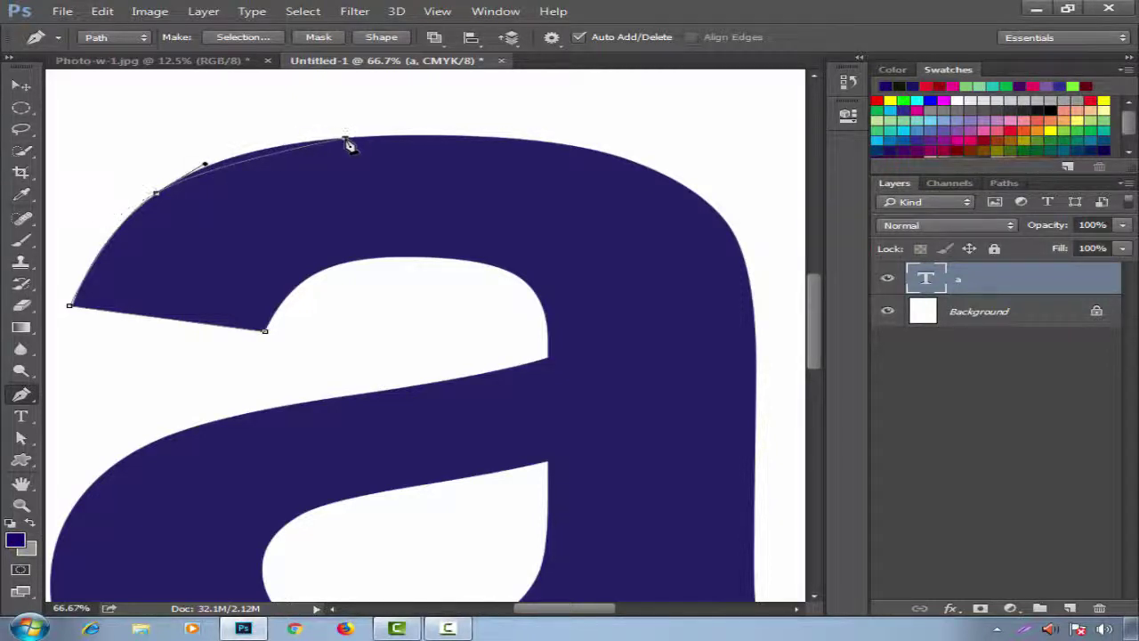
Add curved points across the letter's top and down its right edge.
{"action": "left_click_drag", "start_coordinate": [345, 140], "coordinate": [443, 132]}
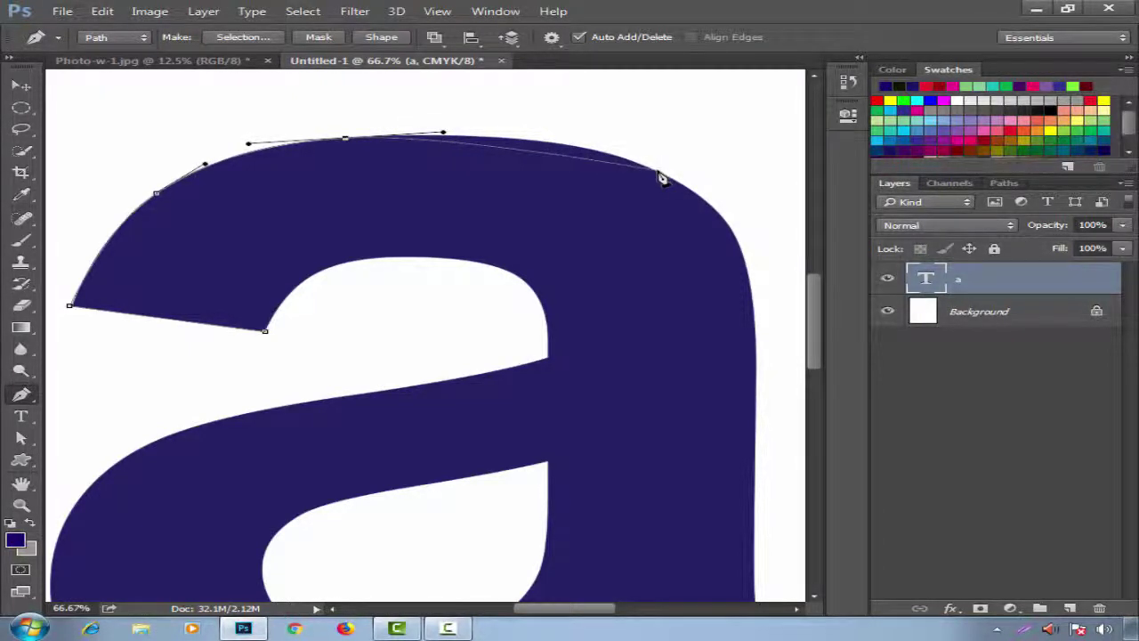
{"action": "left_click_drag", "start_coordinate": [656, 172], "coordinate": [753, 214]}
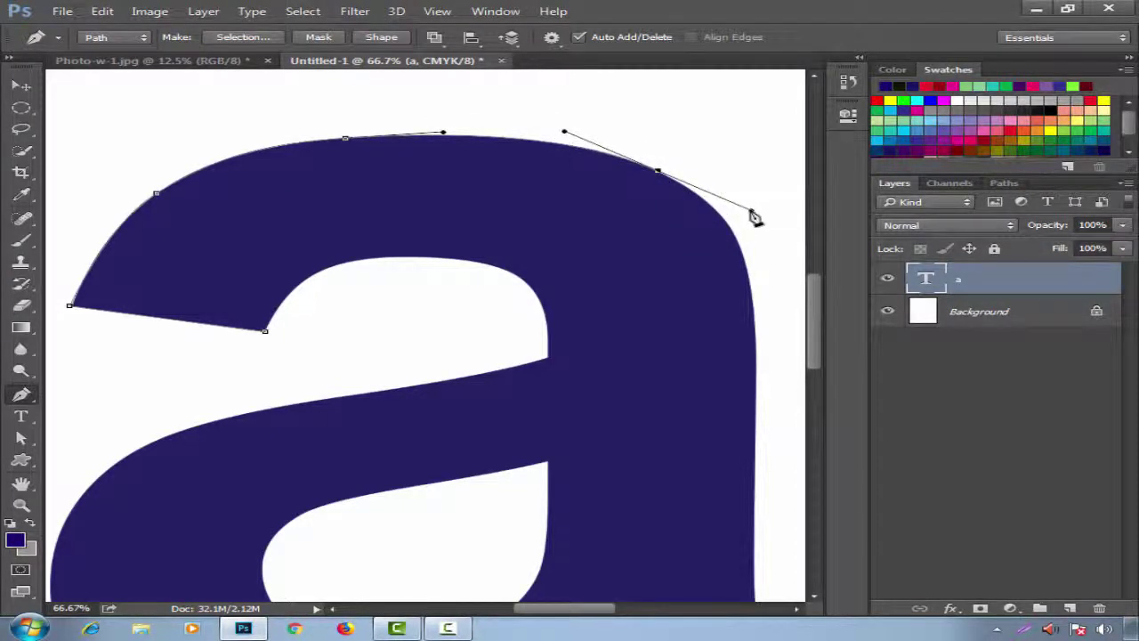
{"action": "scroll", "coordinate": [746, 326], "scroll_direction": "down", "scroll_amount": 2}
{"action": "scroll", "coordinate": [747, 325], "scroll_direction": "down", "scroll_amount": 3}
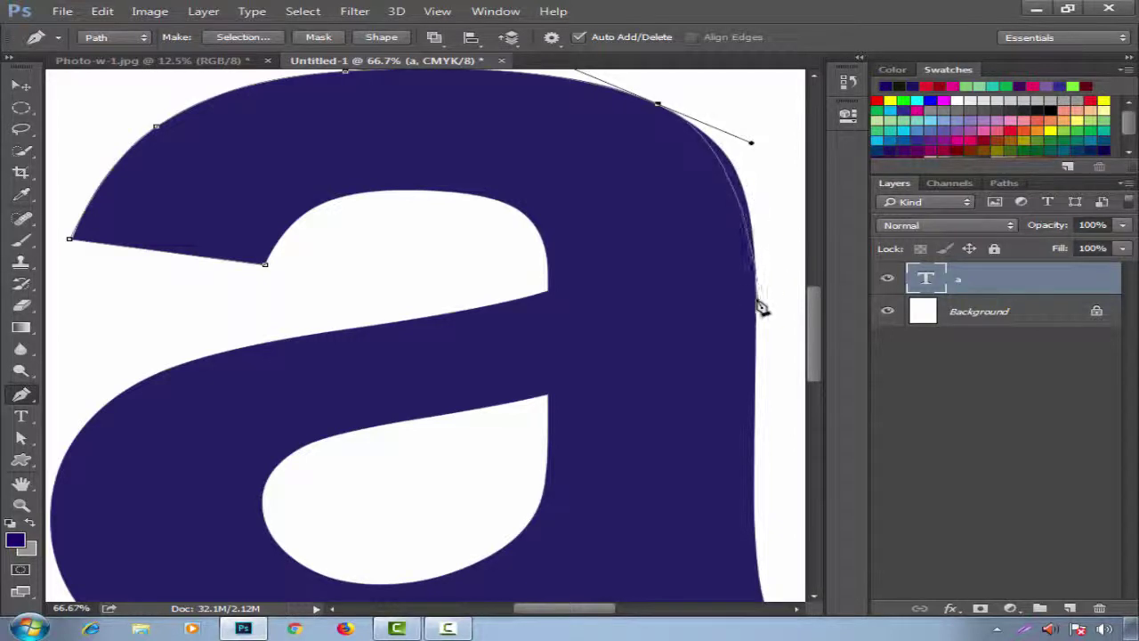
{"action": "left_click_drag", "start_coordinate": [756, 298], "coordinate": [763, 386]}
{"action": "scroll", "coordinate": [763, 386], "scroll_direction": "down", "scroll_amount": 3}
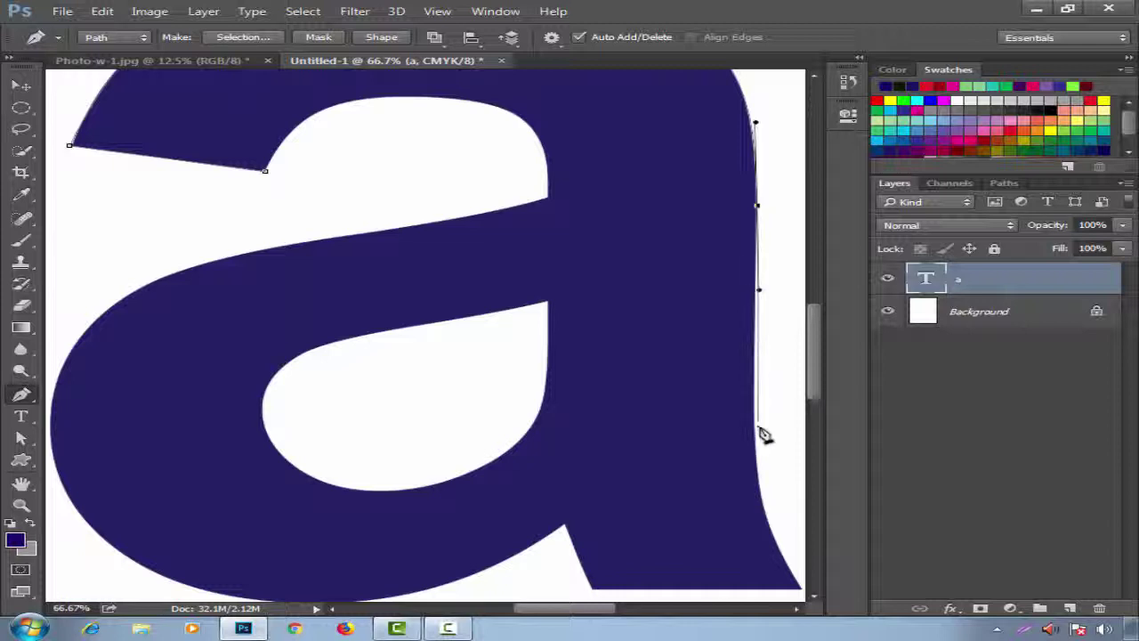
{"action": "left_click_drag", "start_coordinate": [767, 523], "coordinate": [794, 558]}
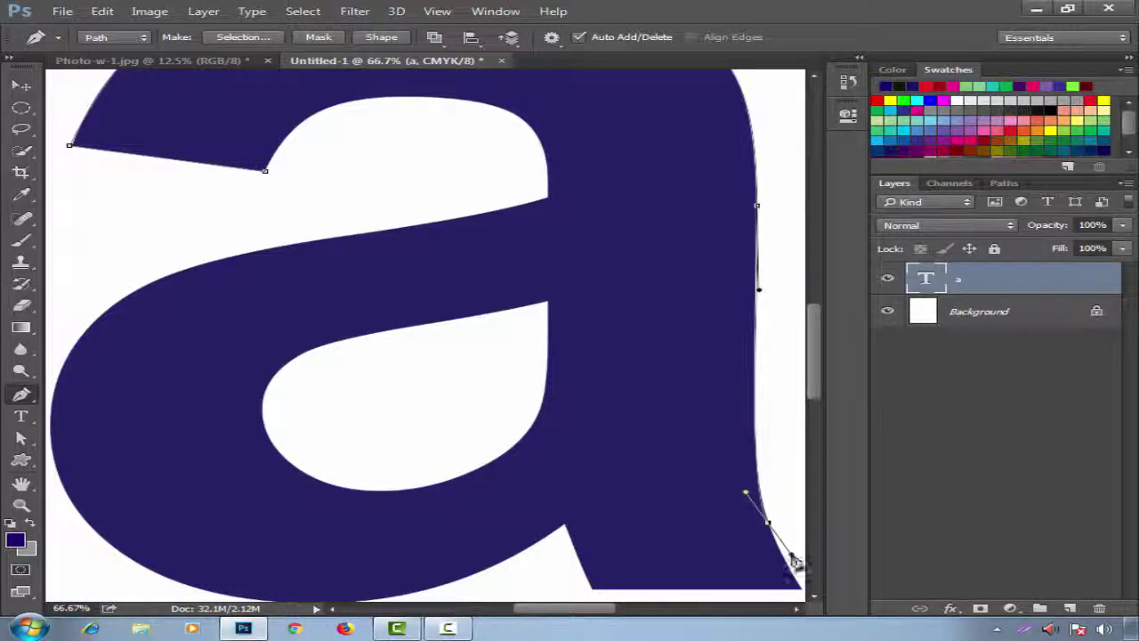
{"action": "scroll", "coordinate": [794, 560], "scroll_direction": "down", "scroll_amount": 2}
{"action": "scroll", "coordinate": [775, 506], "scroll_direction": "down", "scroll_amount": 1}
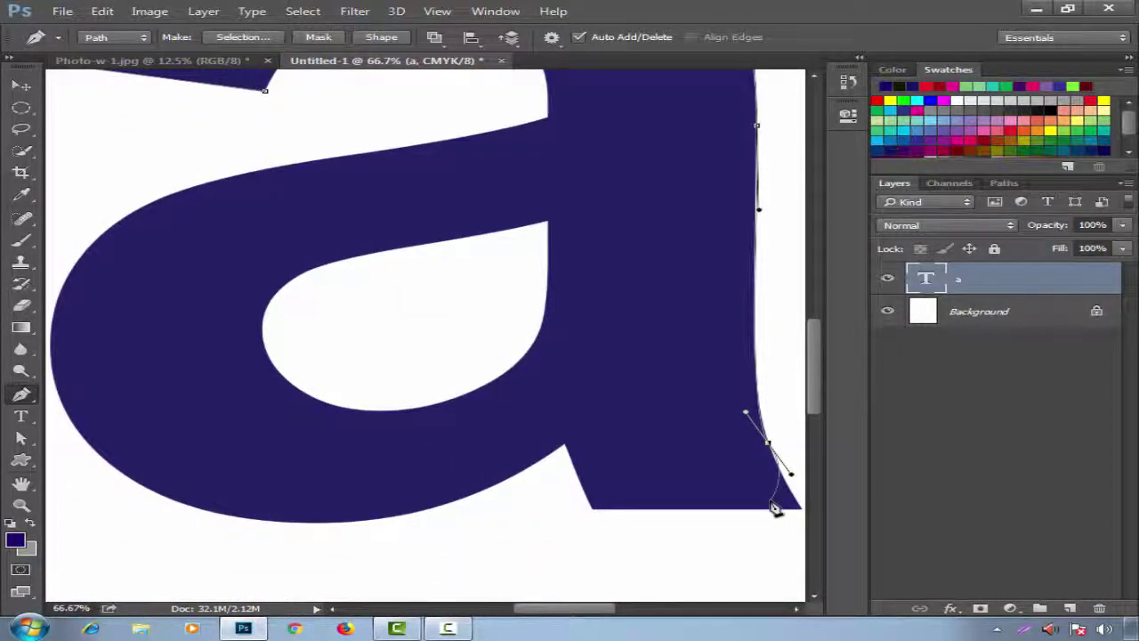
Curve the path into the stem's bottom-right and add sharp corners at both stem base corners.
{"action": "left_click_drag", "start_coordinate": [774, 507], "coordinate": [551, 445]}
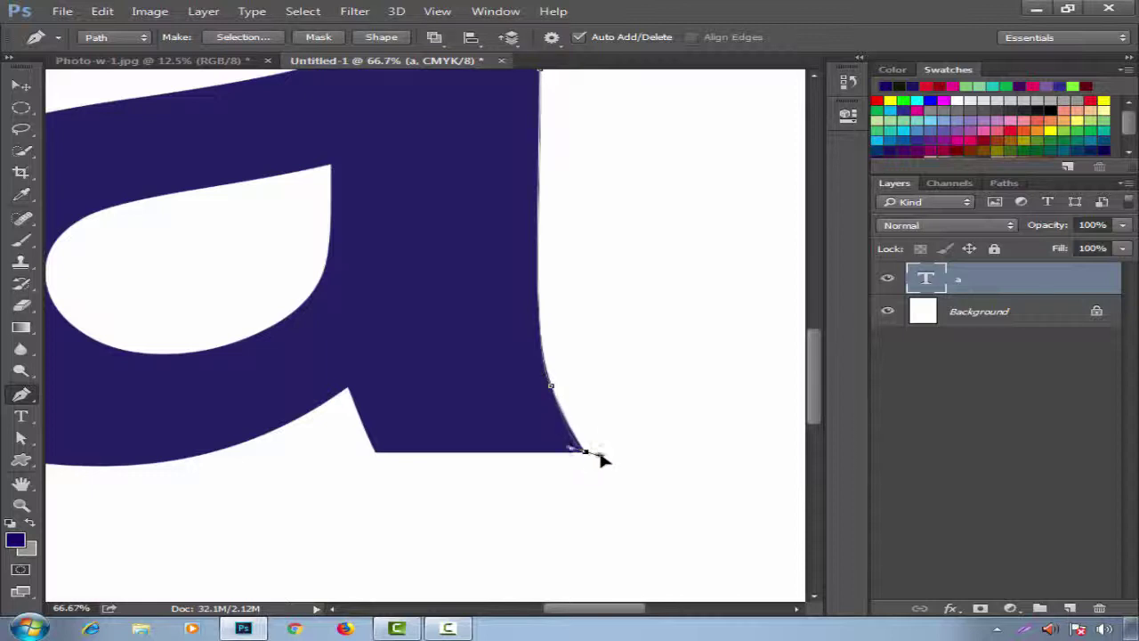
{"action": "left_click_drag", "start_coordinate": [600, 453], "coordinate": [596, 461]}
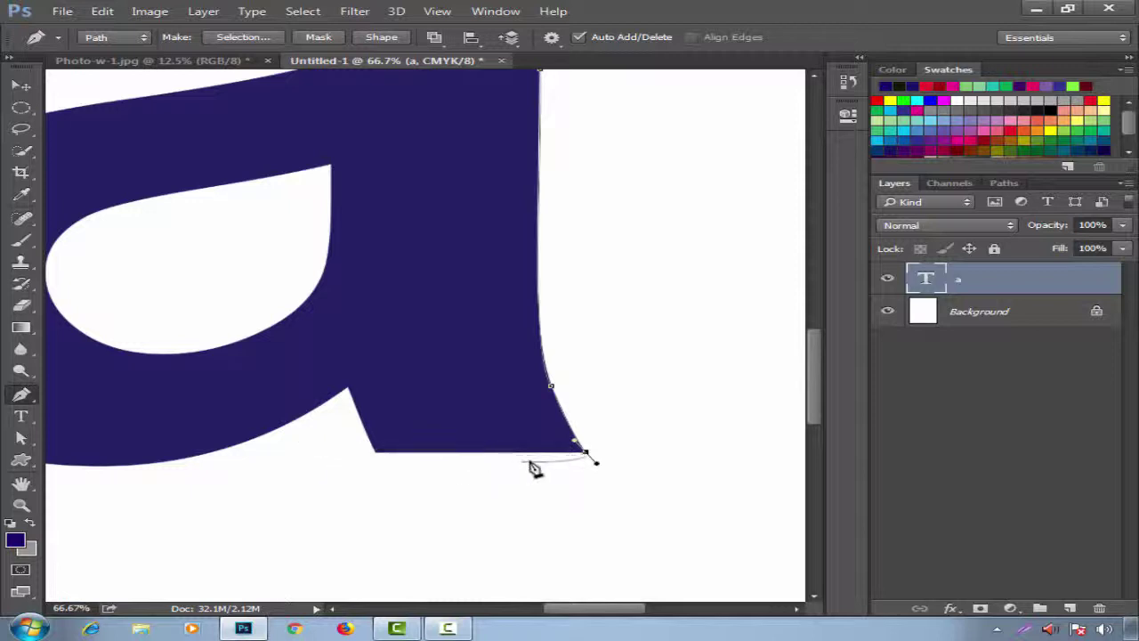
{"action": "left_click", "coordinate": [585, 452]}
{"action": "left_click", "coordinate": [374, 452]}
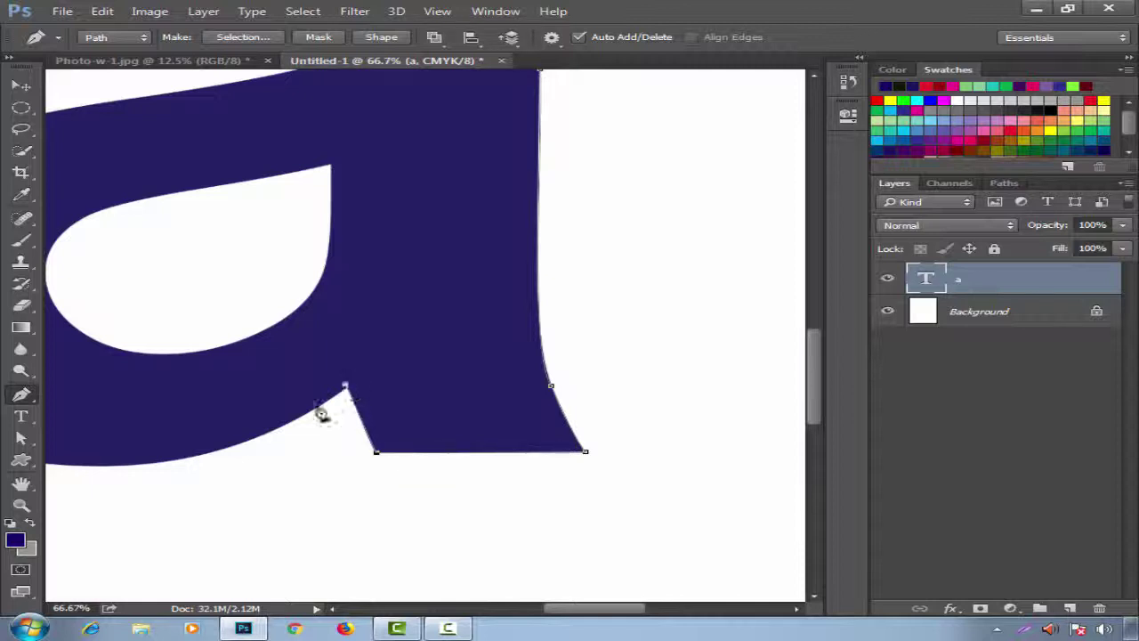
{"action": "scroll", "coordinate": [229, 435], "scroll_direction": "down", "scroll_amount": 4}
Place curved anchors around the bowl's bottom, left side and upper edge to where it meets the stem.
{"action": "scroll", "coordinate": [418, 472], "scroll_direction": "up", "scroll_amount": 4}
{"action": "scroll", "coordinate": [419, 472], "scroll_direction": "left", "scroll_amount": 5}
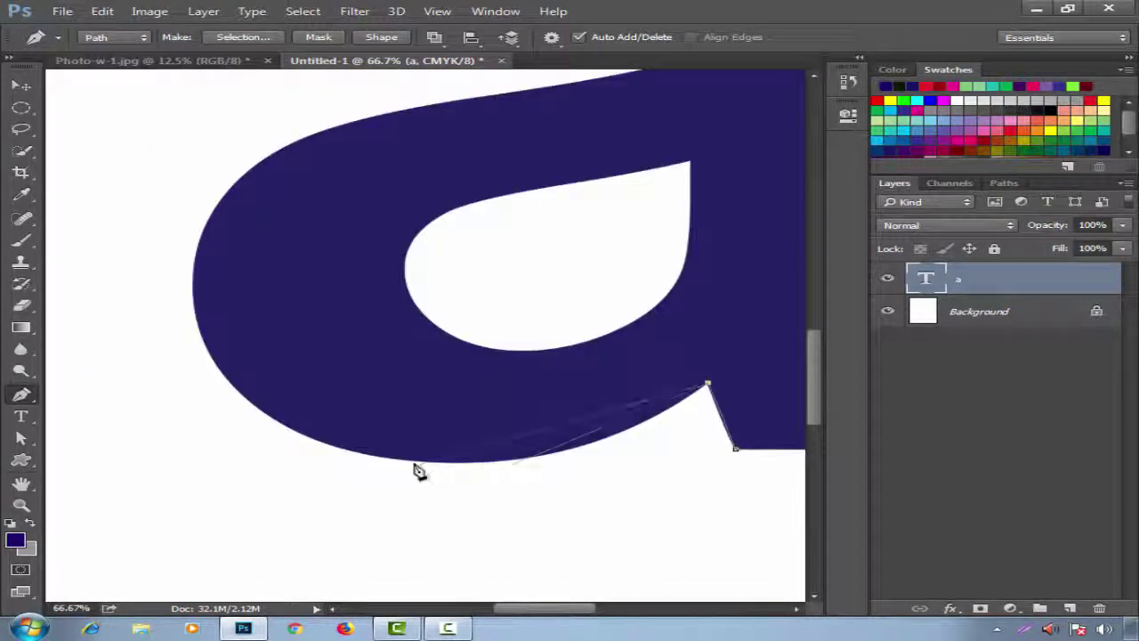
{"action": "left_click_drag", "start_coordinate": [416, 461], "coordinate": [234, 448]}
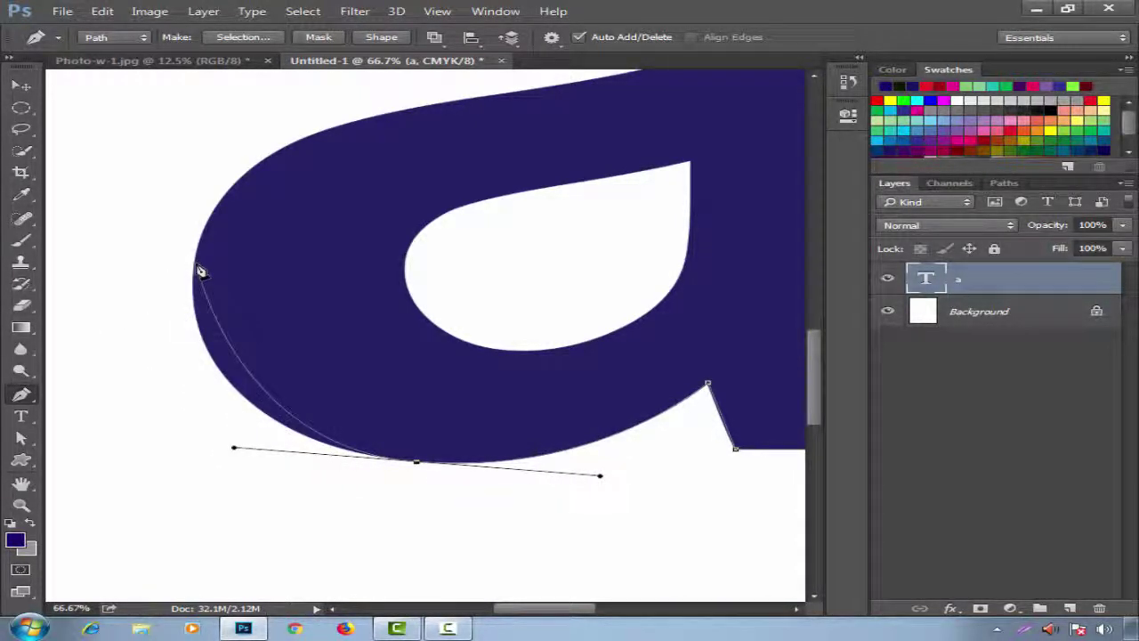
{"action": "left_click_drag", "start_coordinate": [195, 263], "coordinate": [214, 185]}
{"action": "scroll", "coordinate": [285, 302], "scroll_direction": "up", "scroll_amount": 2}
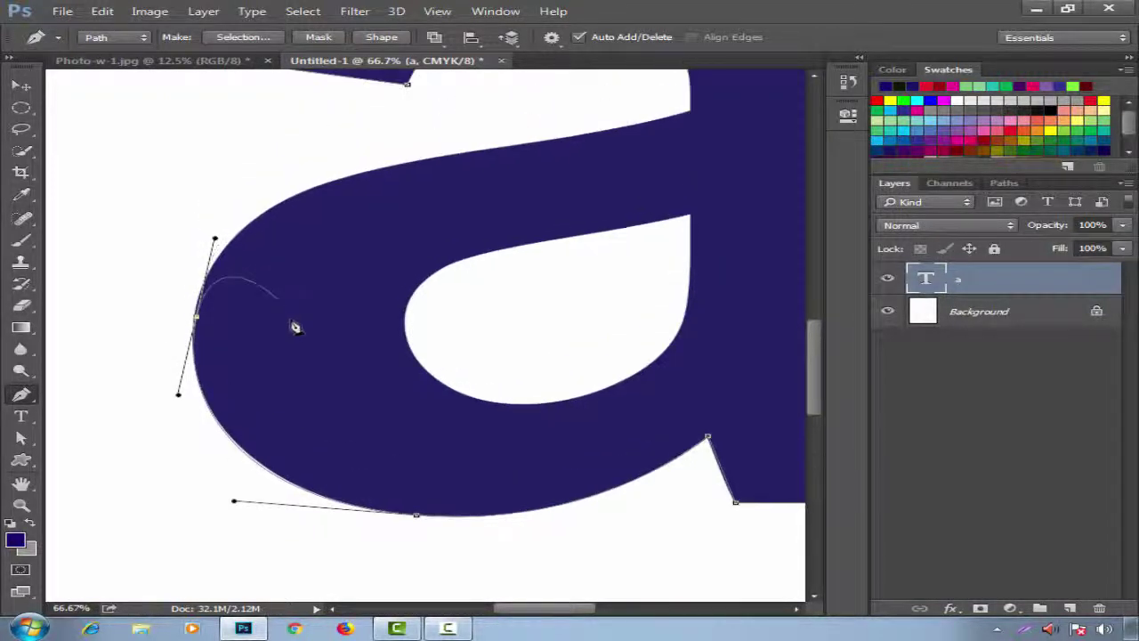
{"action": "scroll", "coordinate": [356, 265], "scroll_direction": "up", "scroll_amount": 3}
{"action": "scroll", "coordinate": [343, 322], "scroll_direction": "right", "scroll_amount": 1}
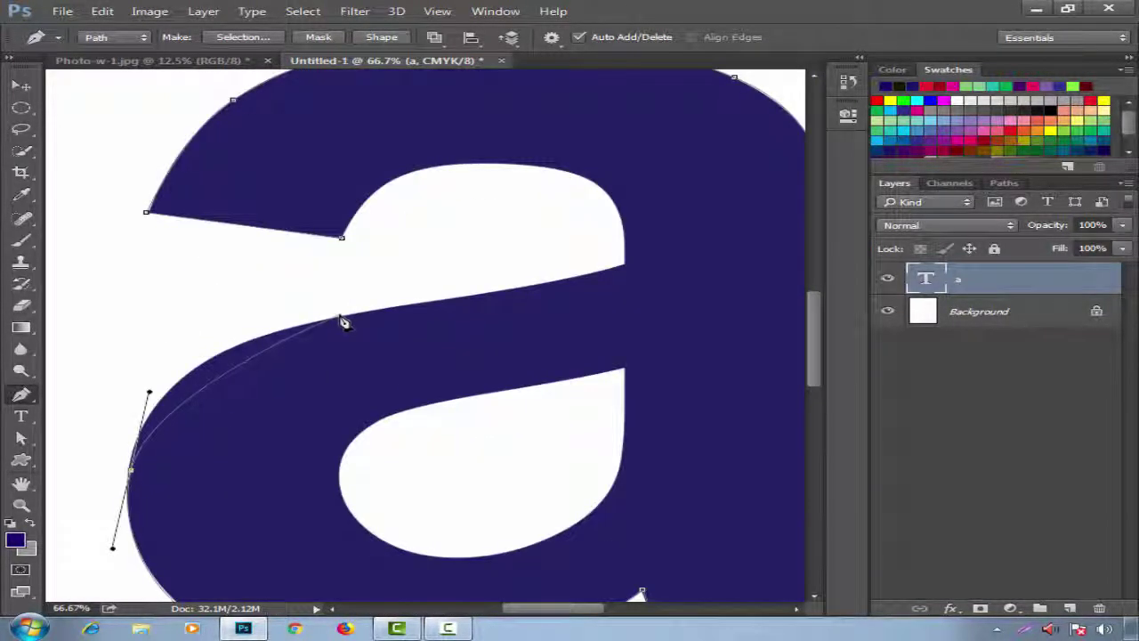
{"action": "left_click_drag", "start_coordinate": [341, 318], "coordinate": [482, 291]}
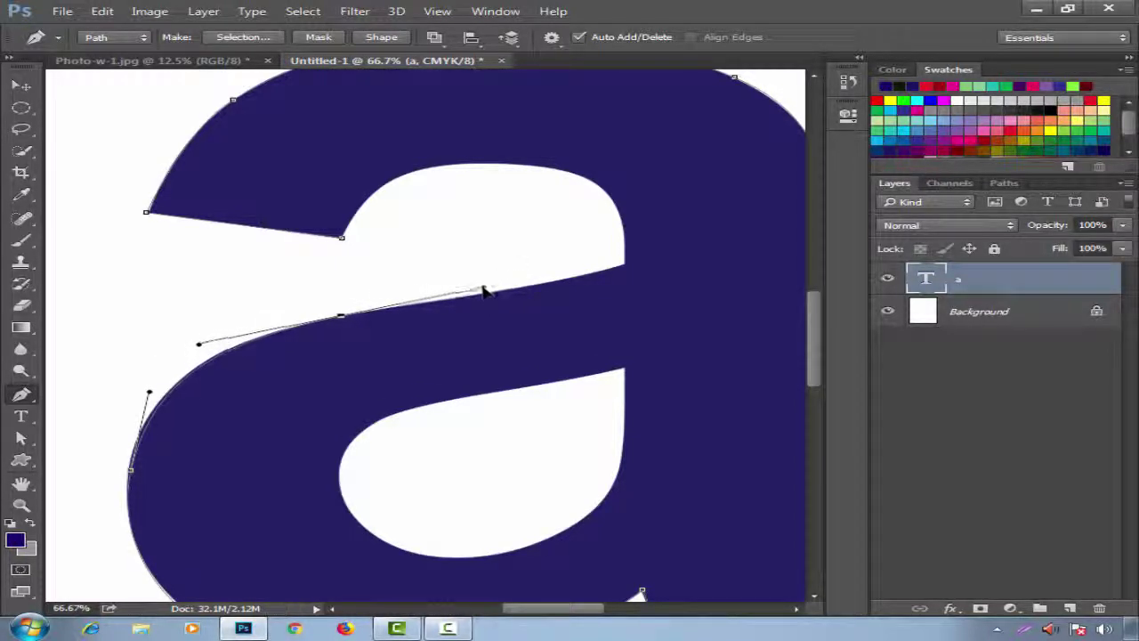
{"action": "left_click", "coordinate": [542, 288]}
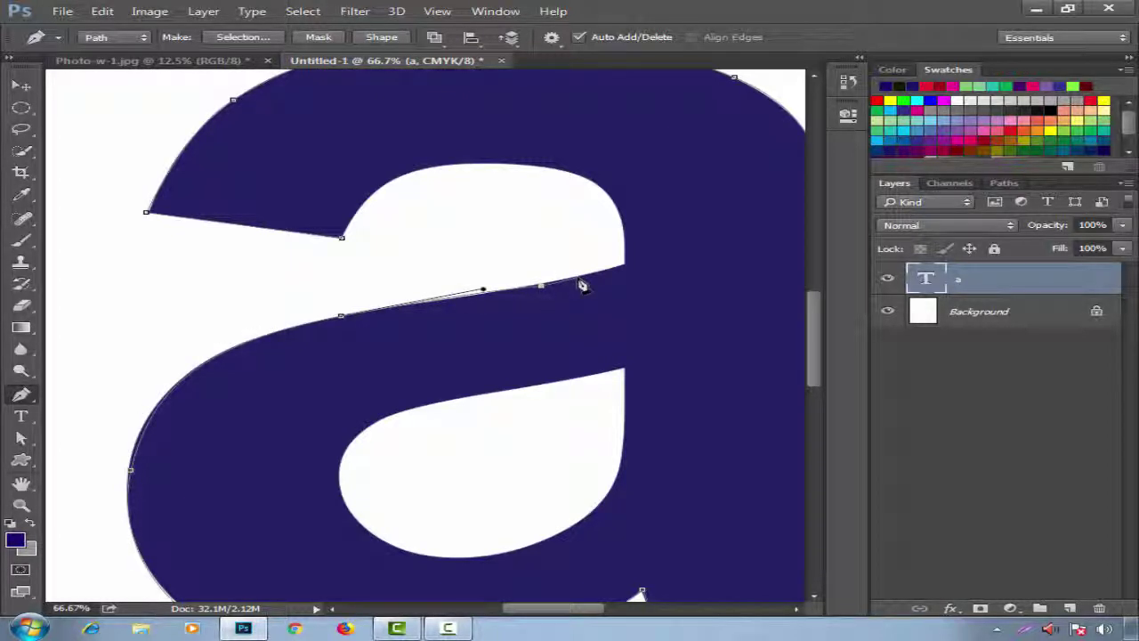
{"action": "key", "text": "ctrl+plus"}
{"action": "left_click_drag", "start_coordinate": [566, 278], "coordinate": [592, 271]}
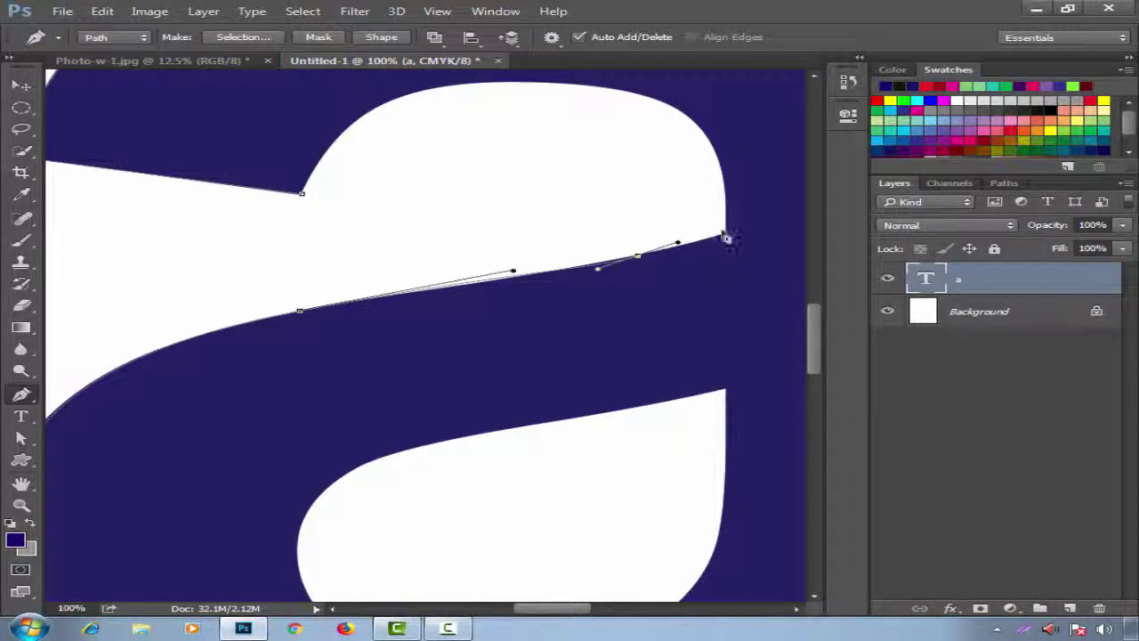
Make the last point a corner and add curved anchors along the inner top curve and outer edge.
{"action": "left_click", "coordinate": [726, 238]}
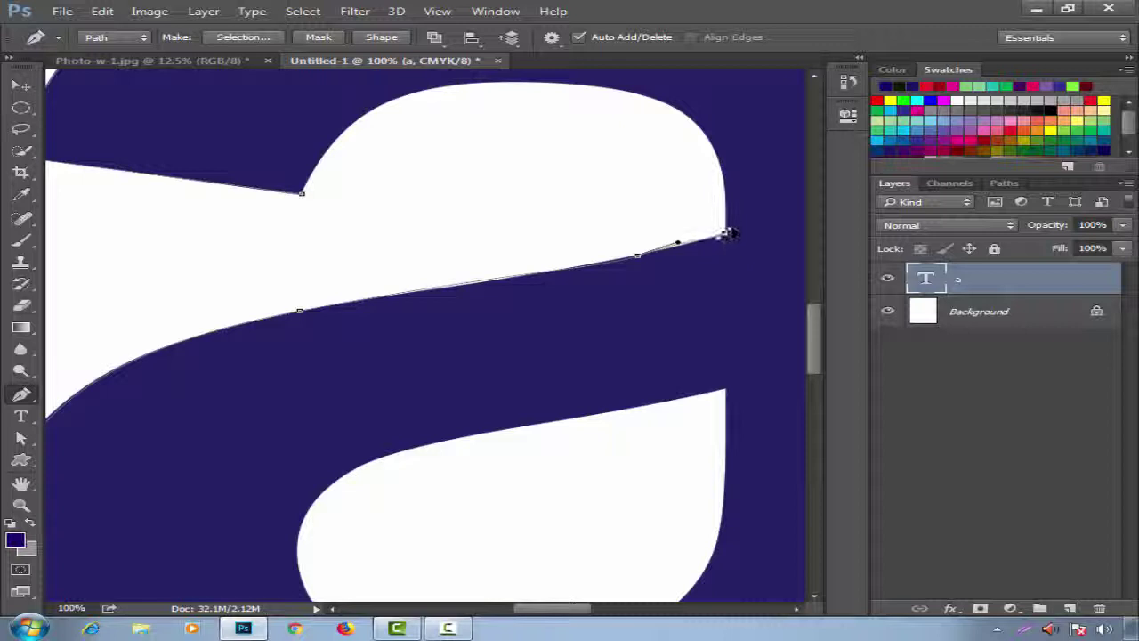
{"action": "scroll", "coordinate": [732, 229], "scroll_direction": "up", "scroll_amount": 3}
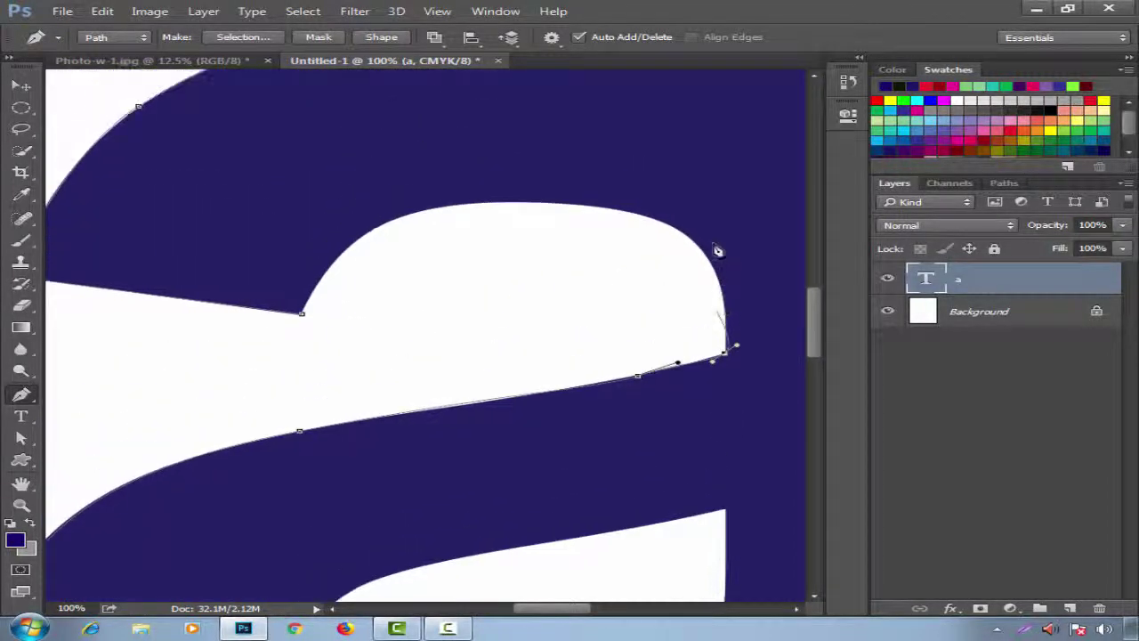
{"action": "scroll", "coordinate": [498, 229], "scroll_direction": "up", "scroll_amount": 1}
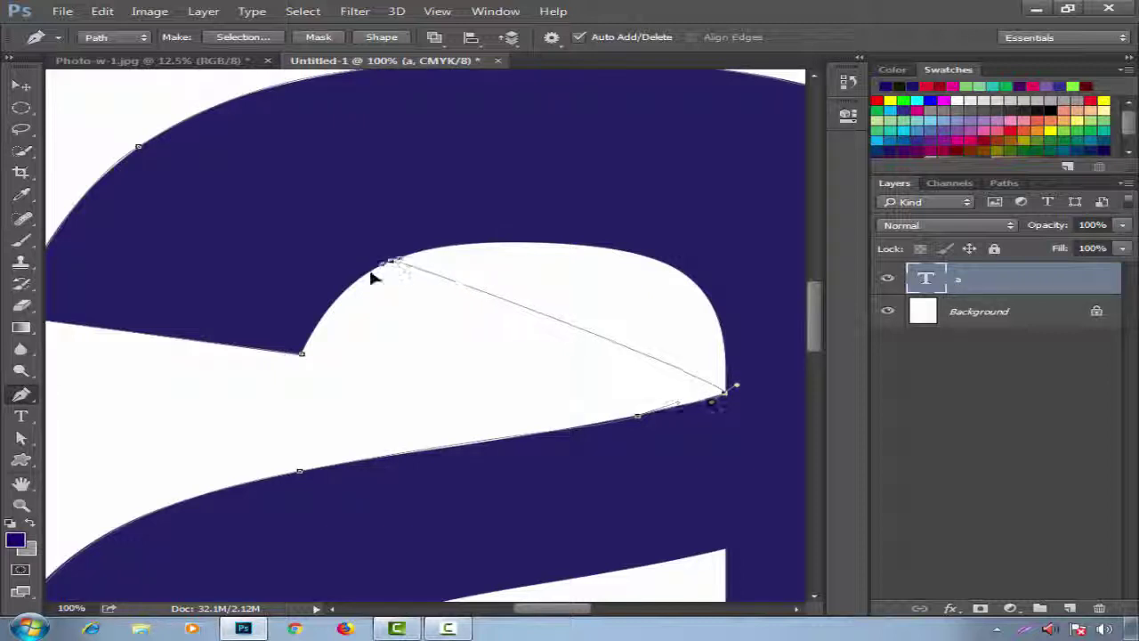
{"action": "left_click_drag", "start_coordinate": [391, 262], "coordinate": [161, 344]}
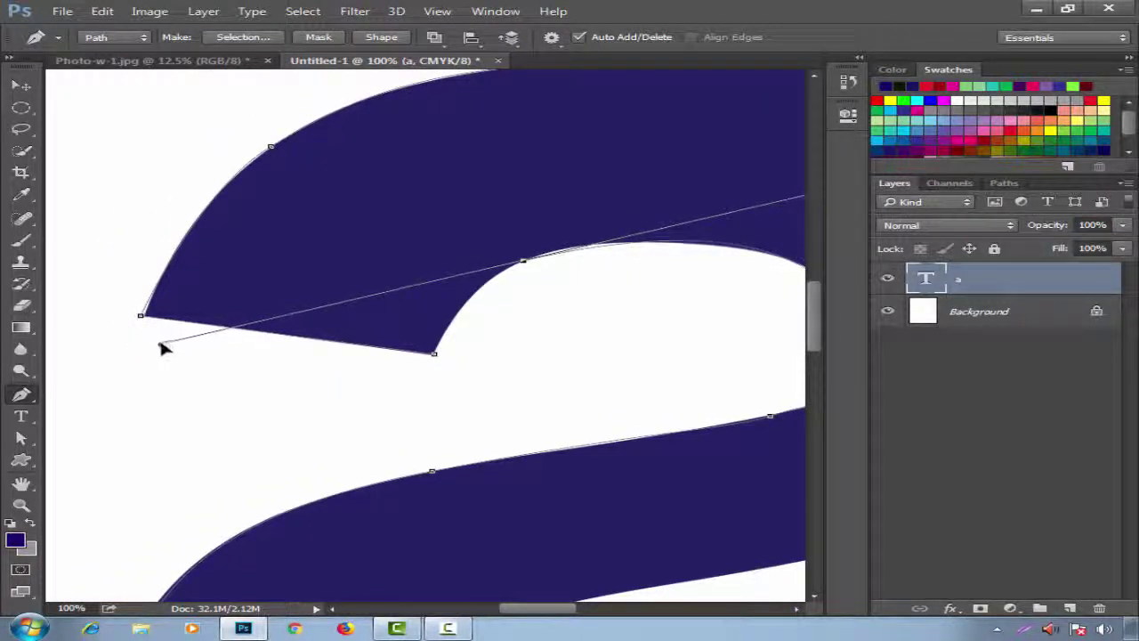
{"action": "left_click_drag", "start_coordinate": [734, 311], "coordinate": [501, 303]}
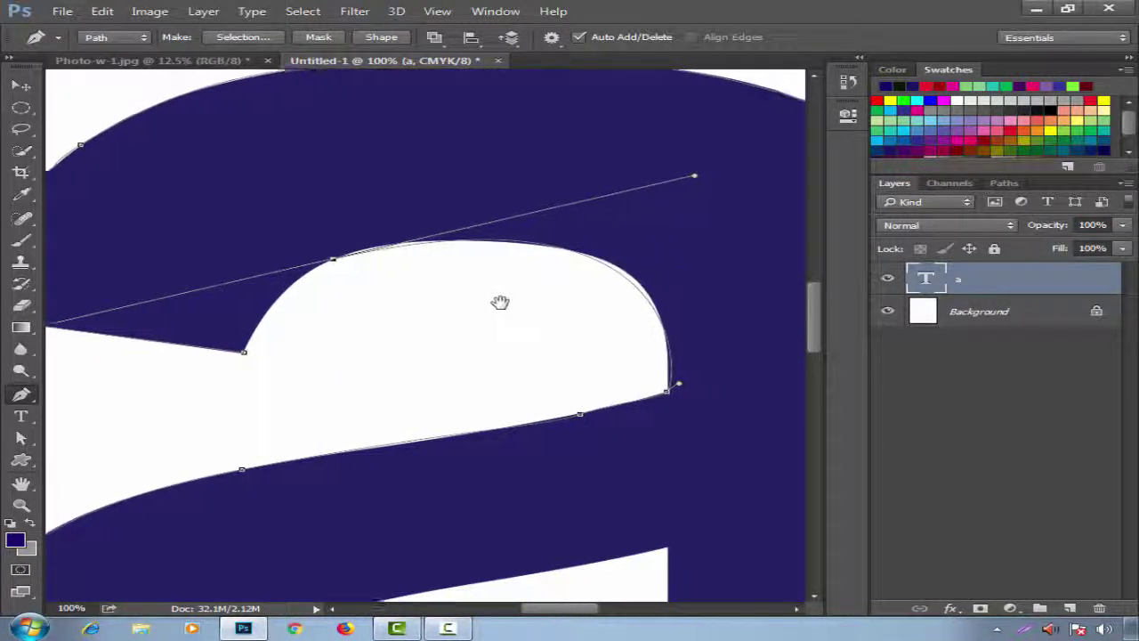
{"action": "left_click", "coordinate": [628, 389]}
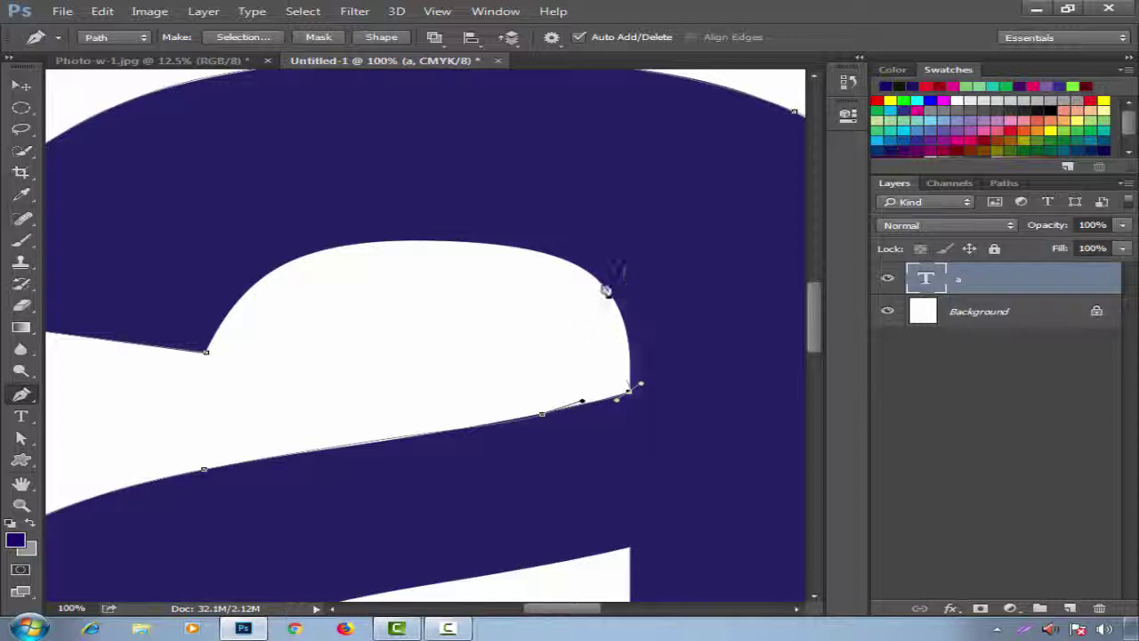
Add a corner anchor at the letter's top, curve over the top-left shoulder, and close the outline.
{"action": "left_click_drag", "start_coordinate": [372, 272], "coordinate": [175, 278]}
{"action": "left_click", "coordinate": [371, 271]}
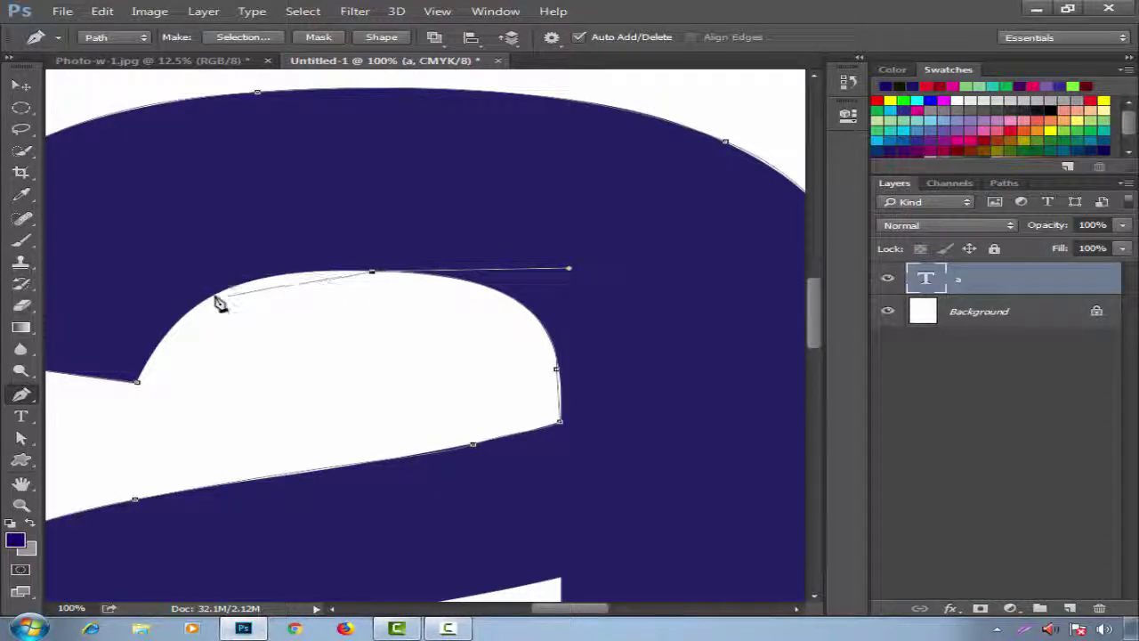
{"action": "left_click_drag", "start_coordinate": [165, 334], "coordinate": [123, 409]}
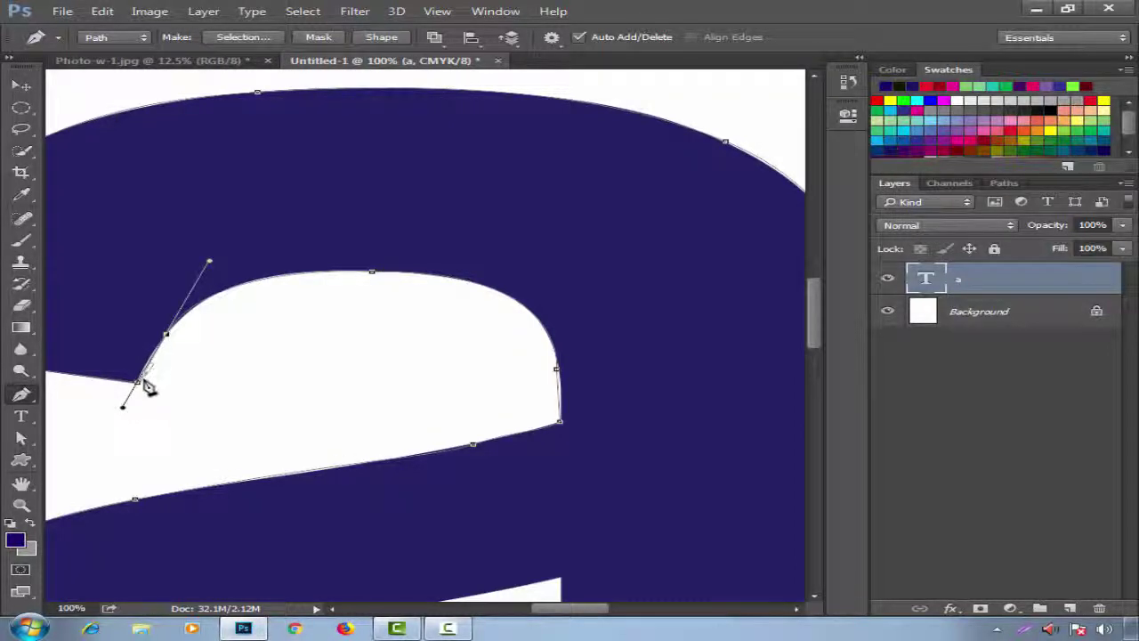
{"action": "left_click", "coordinate": [137, 385]}
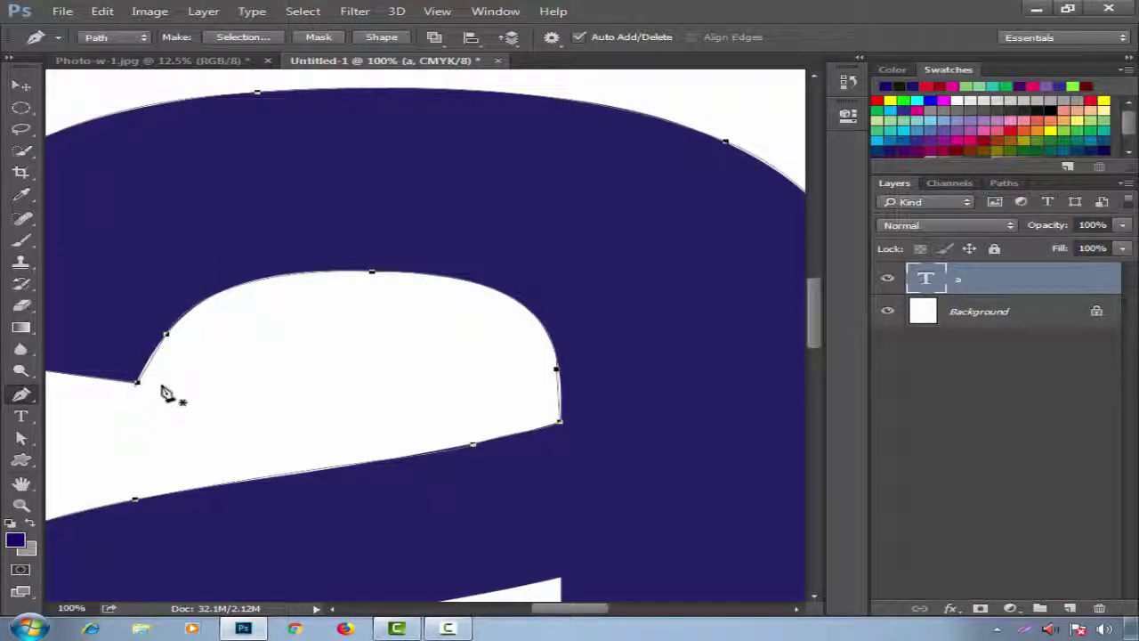
{"action": "left_click", "coordinate": [145, 381], "text": "ctrl"}
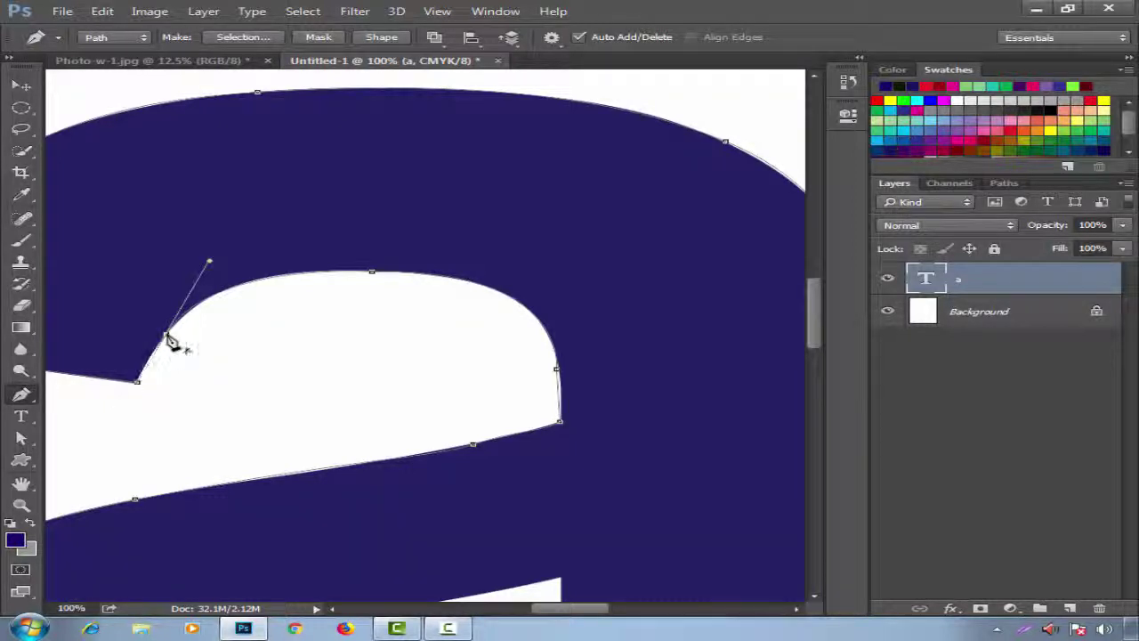
{"action": "left_click_drag", "start_coordinate": [145, 374], "coordinate": [256, 416]}
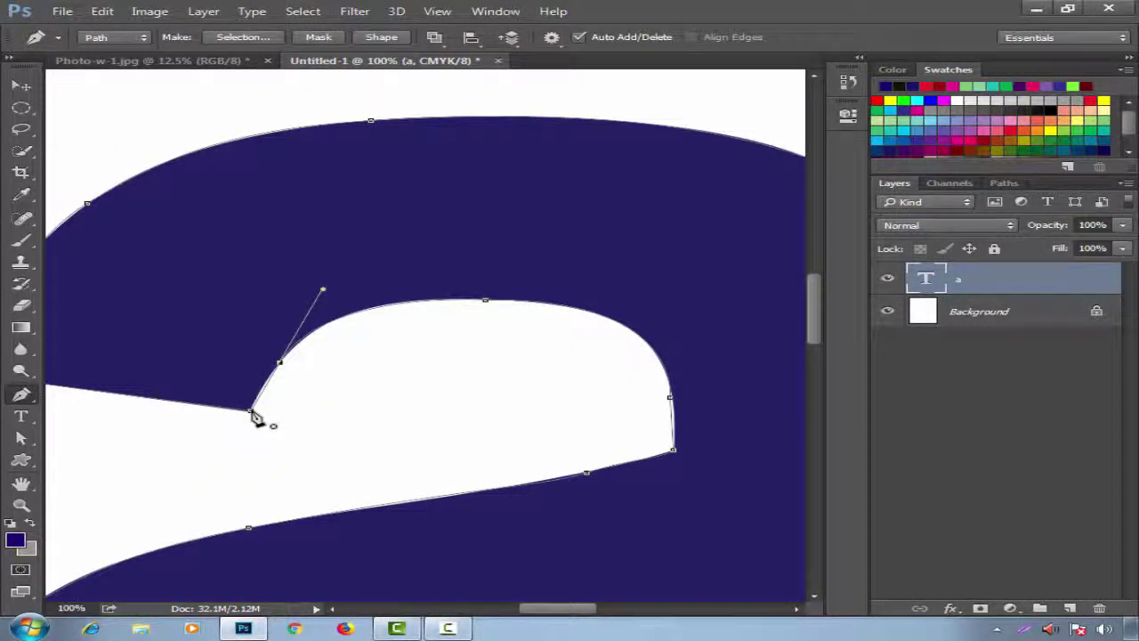
{"action": "left_click", "coordinate": [254, 419], "text": "ctrl"}
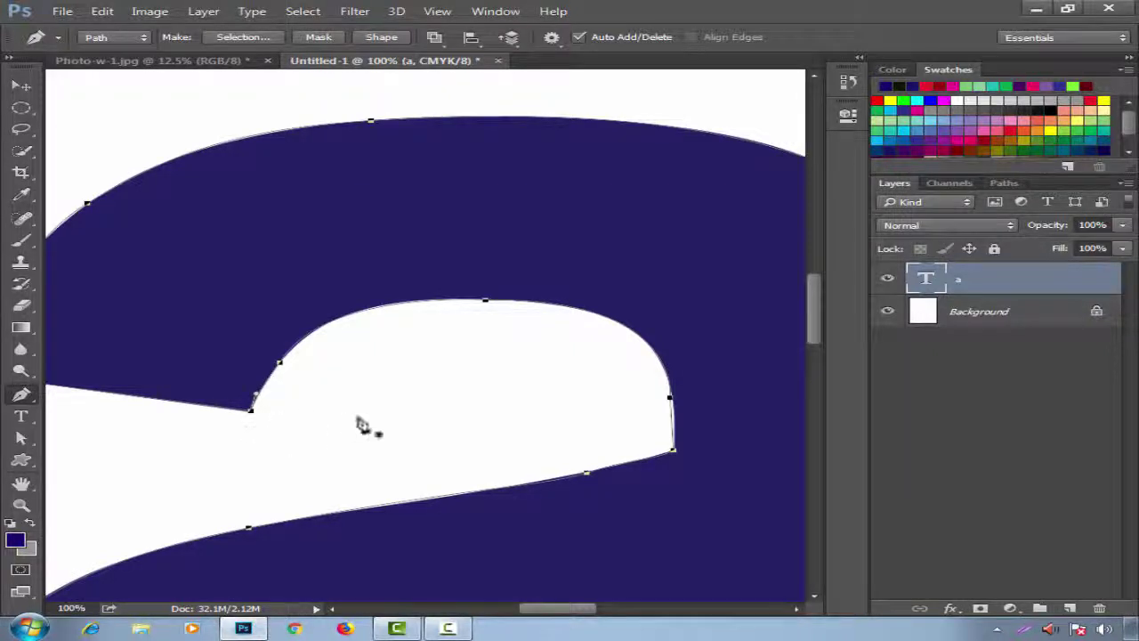
{"action": "key", "text": "ctrl+minus"}
{"action": "key", "text": "ctrl+minus"}
{"action": "key", "text": "ctrl+minus"}
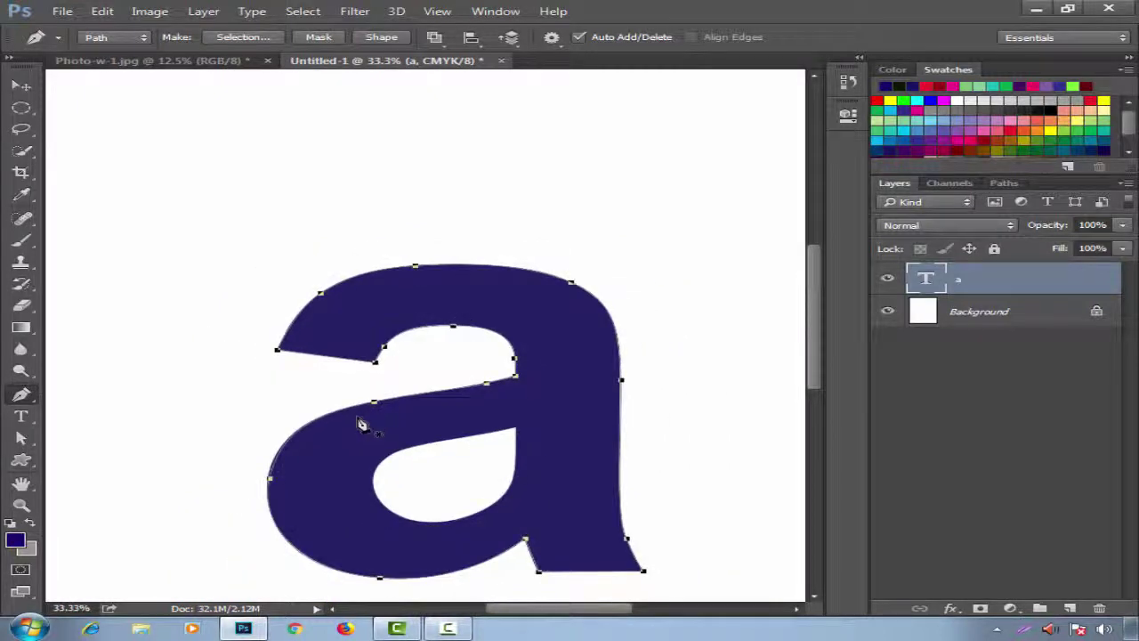
Zoom in and begin tracing the inner hole, placing anchors down its right side.
{"action": "key", "text": "ctrl+plus"}
{"action": "key", "text": "ctrl+plus"}
{"action": "key", "text": "ctrl+plus"}
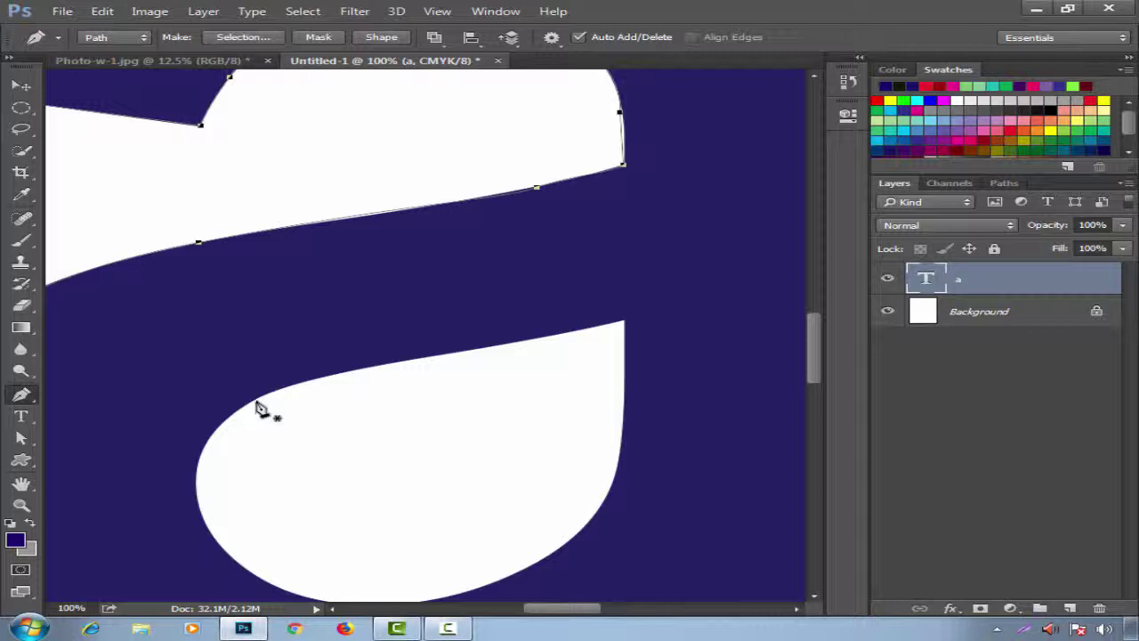
{"action": "key", "text": "ctrl+plus"}
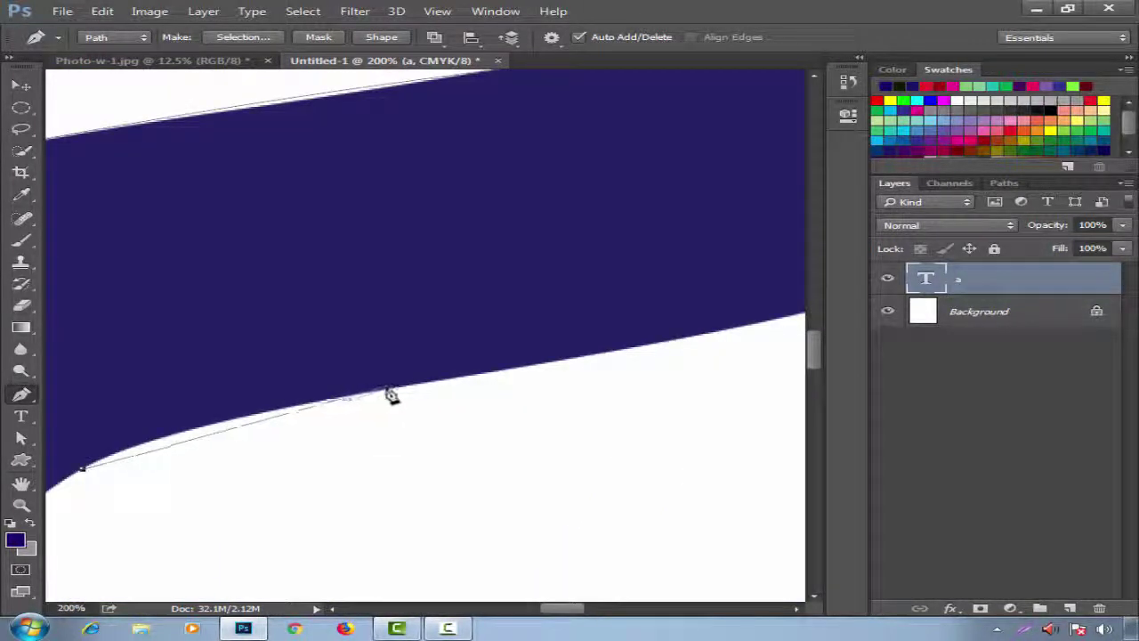
{"action": "left_click_drag", "start_coordinate": [389, 389], "coordinate": [424, 146]}
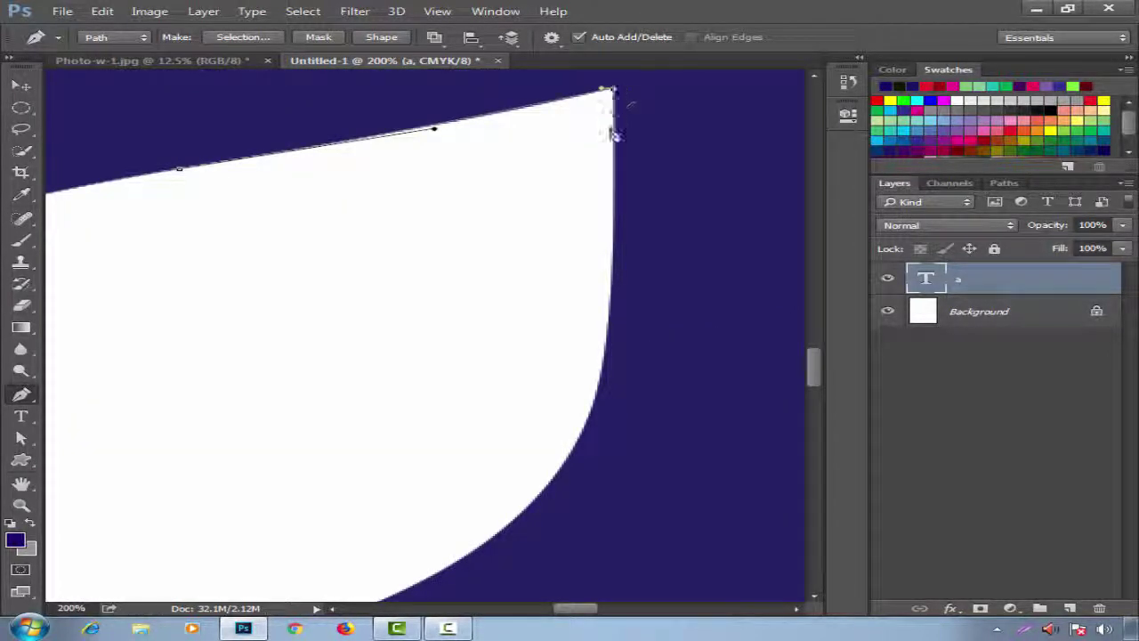
{"action": "left_click", "coordinate": [613, 257]}
{"action": "scroll", "coordinate": [614, 257], "scroll_direction": "down", "scroll_amount": 3}
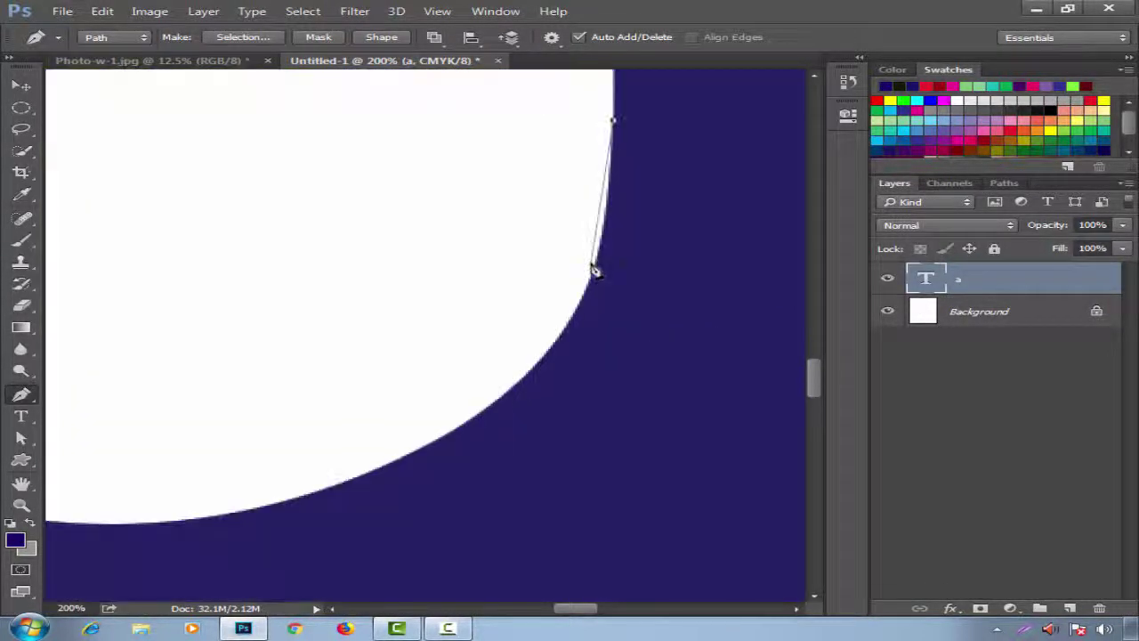
{"action": "left_click_drag", "start_coordinate": [573, 318], "coordinate": [540, 376]}
{"action": "left_click", "coordinate": [537, 375]}
{"action": "scroll", "coordinate": [442, 345], "scroll_direction": "down", "scroll_amount": 3}
{"action": "scroll", "coordinate": [442, 345], "scroll_direction": "left", "scroll_amount": 2}
Curve the inner path along the hole's bottom and left side, close it, and zoom out.
{"action": "left_click_drag", "start_coordinate": [444, 344], "coordinate": [481, 394]}
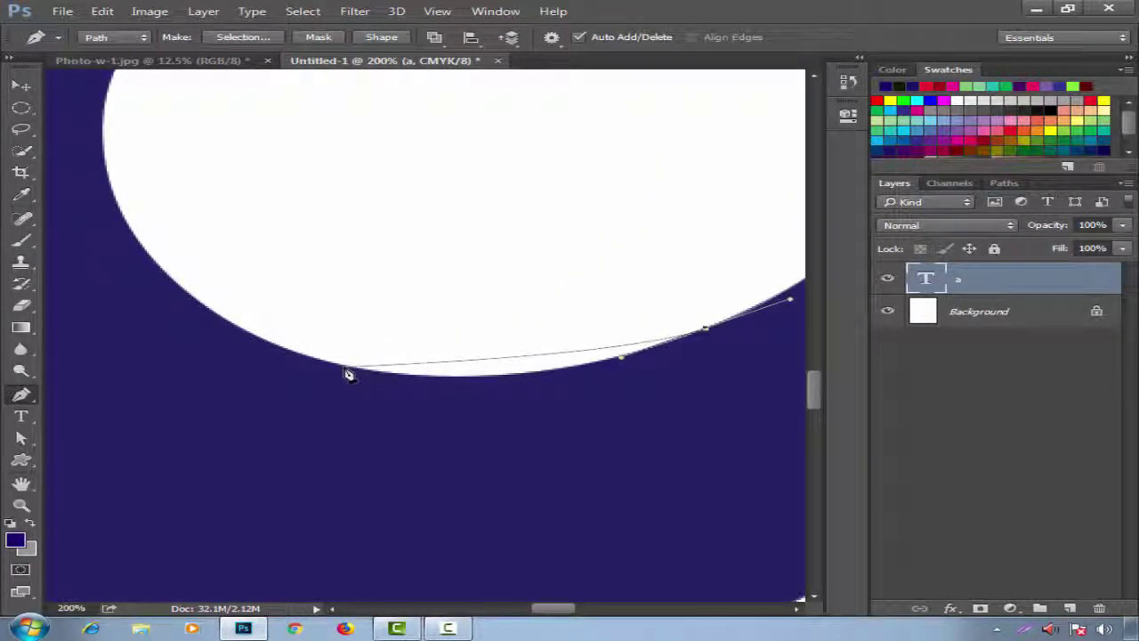
{"action": "left_click_drag", "start_coordinate": [345, 365], "coordinate": [171, 338]}
{"action": "scroll", "coordinate": [125, 190], "scroll_direction": "up", "scroll_amount": 3}
{"action": "left_click_drag", "start_coordinate": [124, 189], "coordinate": [125, 158]}
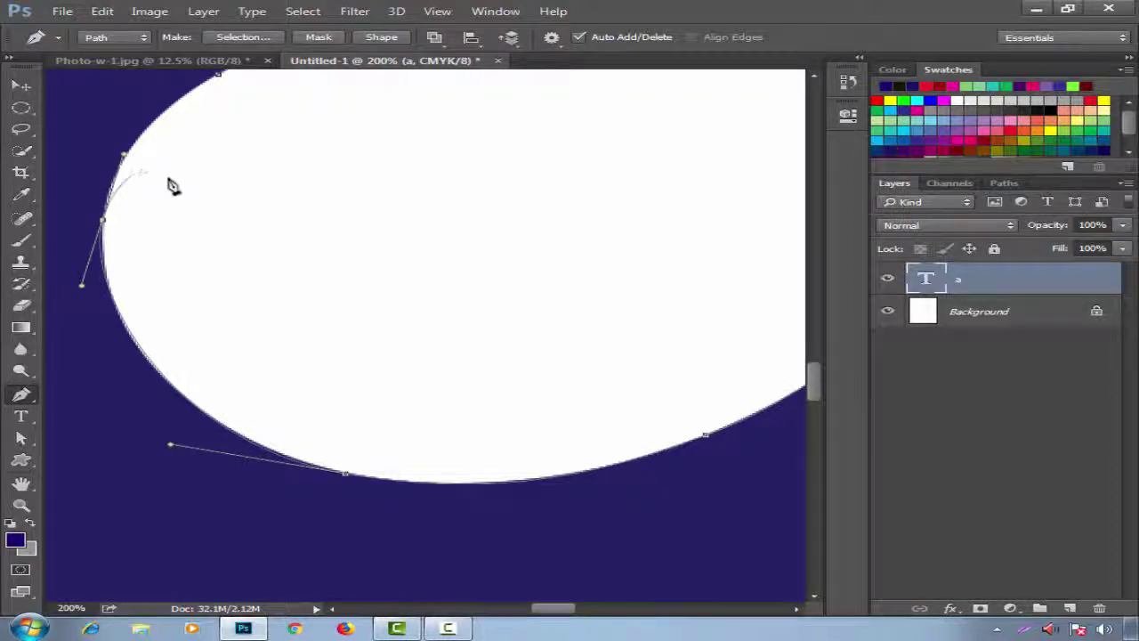
{"action": "scroll", "coordinate": [171, 188], "scroll_direction": "up", "scroll_amount": 3}
{"action": "scroll", "coordinate": [201, 222], "scroll_direction": "up", "scroll_amount": 1}
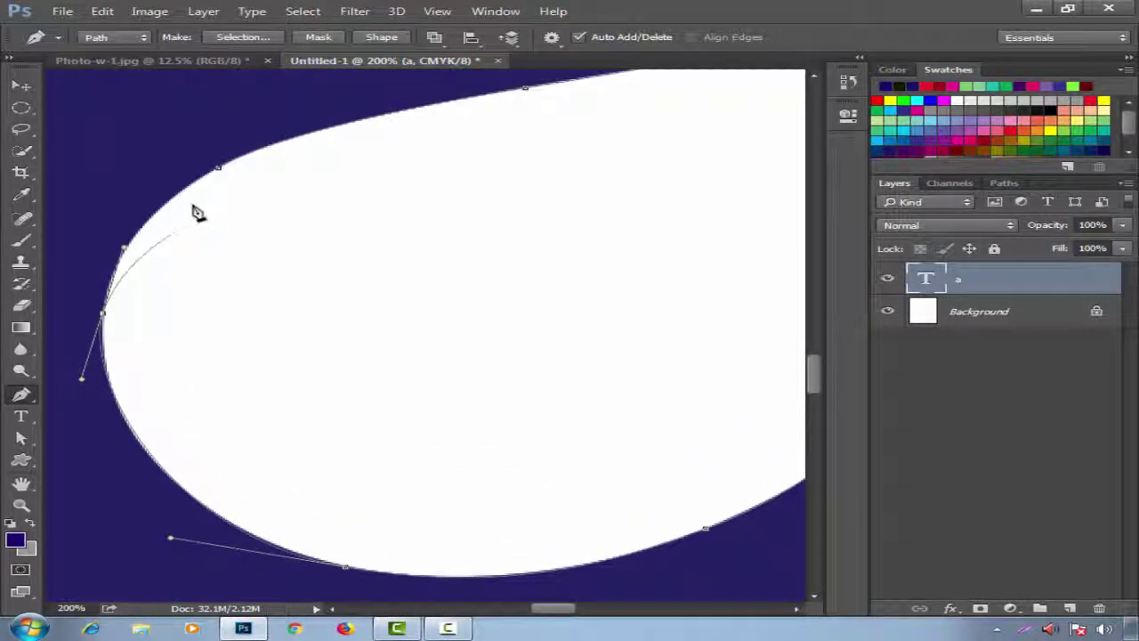
{"action": "left_click_drag", "start_coordinate": [220, 169], "coordinate": [345, 89]}
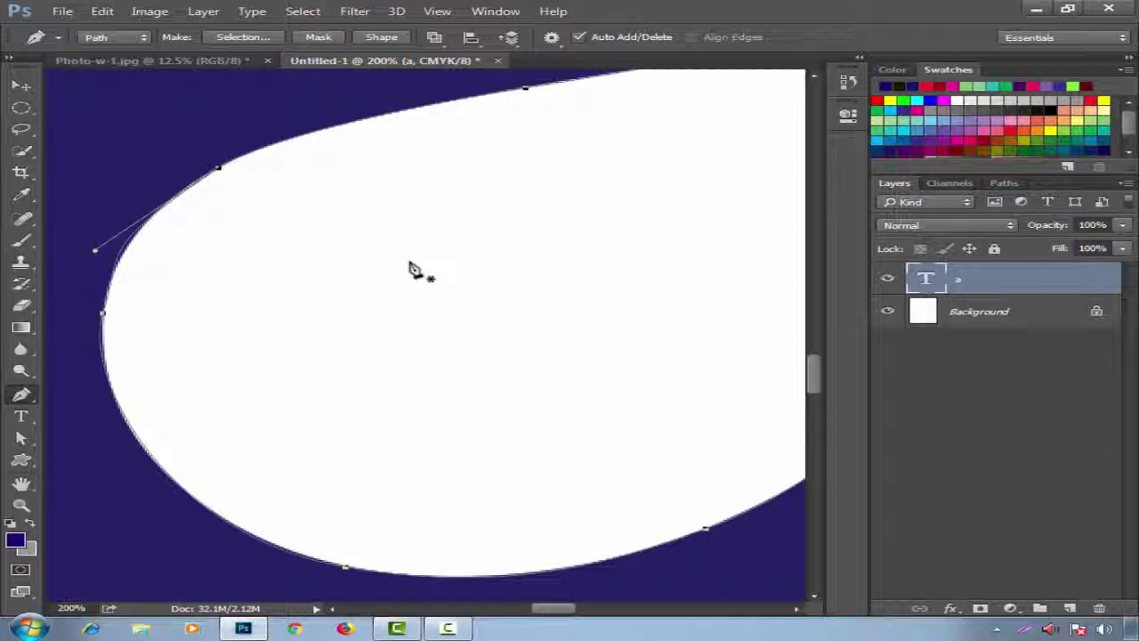
{"action": "key", "text": "ctrl+minus"}
{"action": "key", "text": "ctrl+minus"}
{"action": "key", "text": "ctrl+minus"}
{"action": "key", "text": "ctrl+minus"}
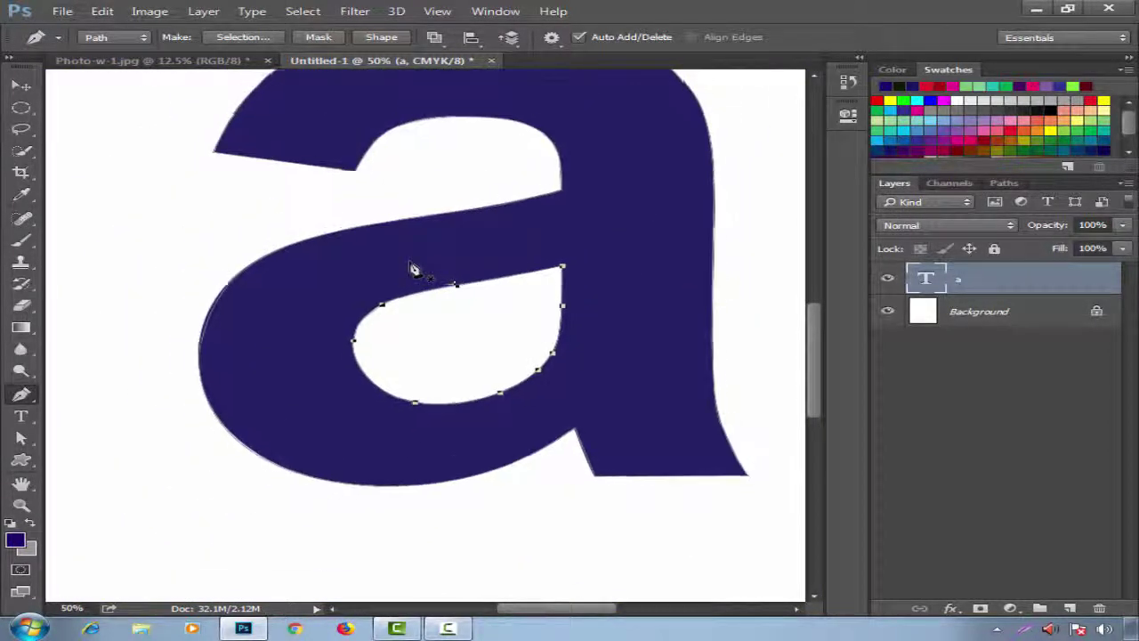
{"action": "key", "text": "ctrl+minus"}
{"action": "key", "text": "ctrl+minus"}
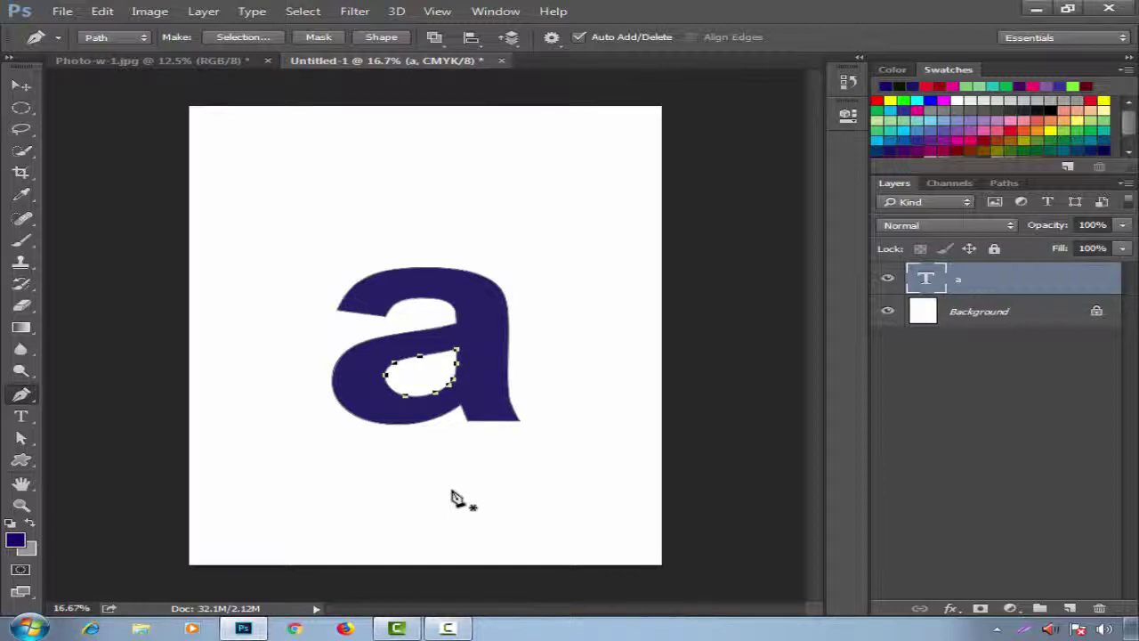
Load the traced paths as a selection with Ctrl+Enter and add an empty Layer 1.
{"action": "key", "text": "ctrl+Return"}
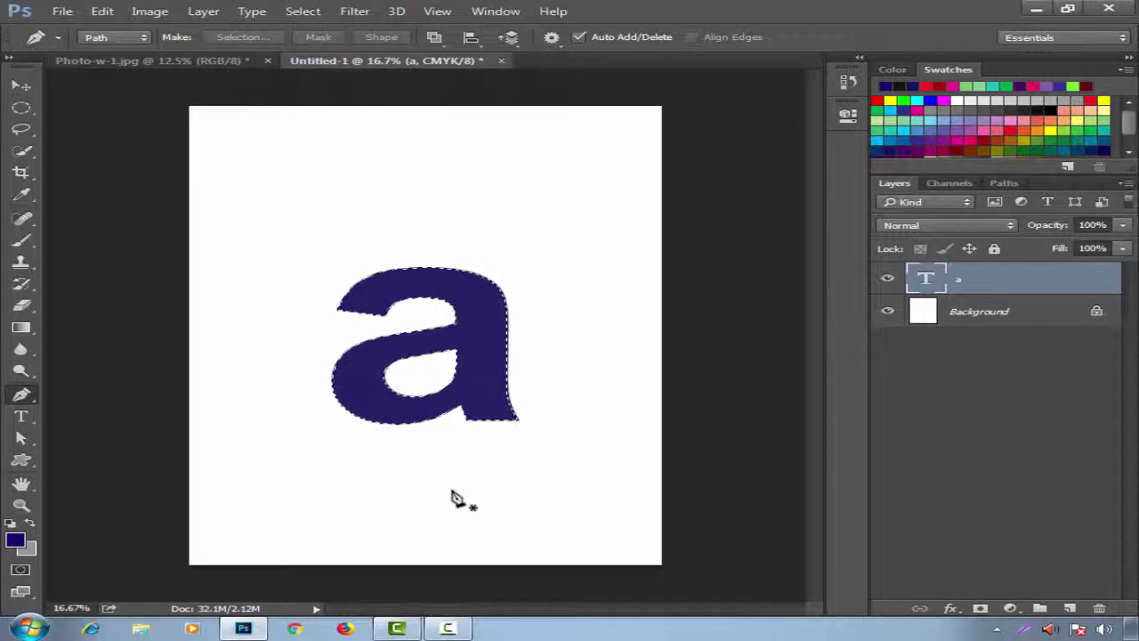
{"action": "left_click", "coordinate": [1072, 608]}
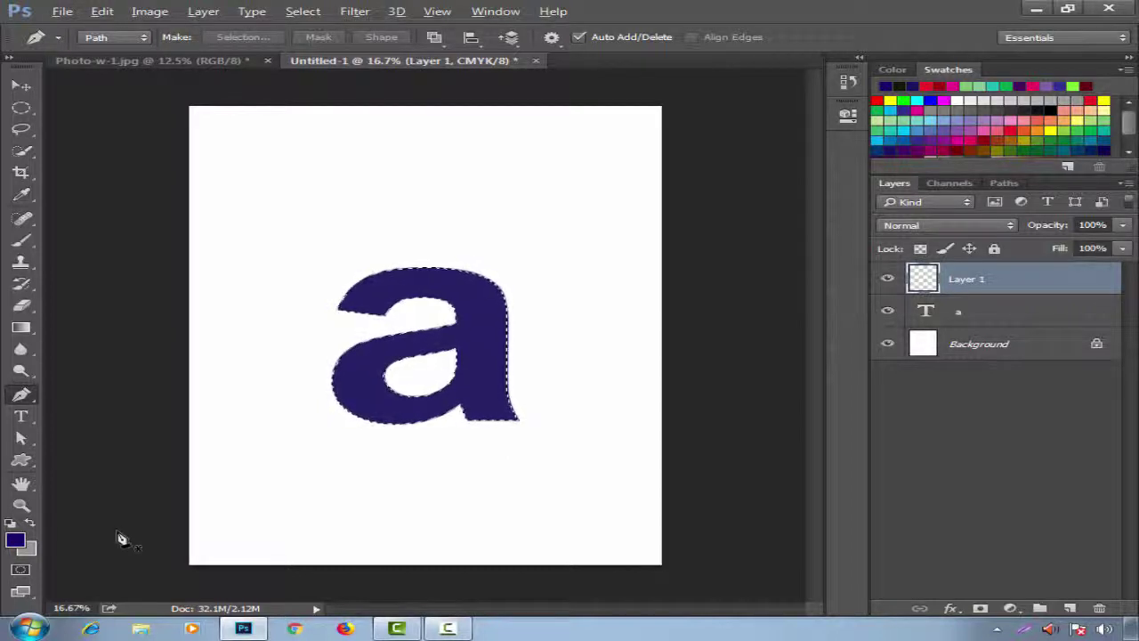
Fill the selection with navy on Layer 1, then place a copy up and right of the original.
{"action": "key", "text": "alt+BackSpace"}
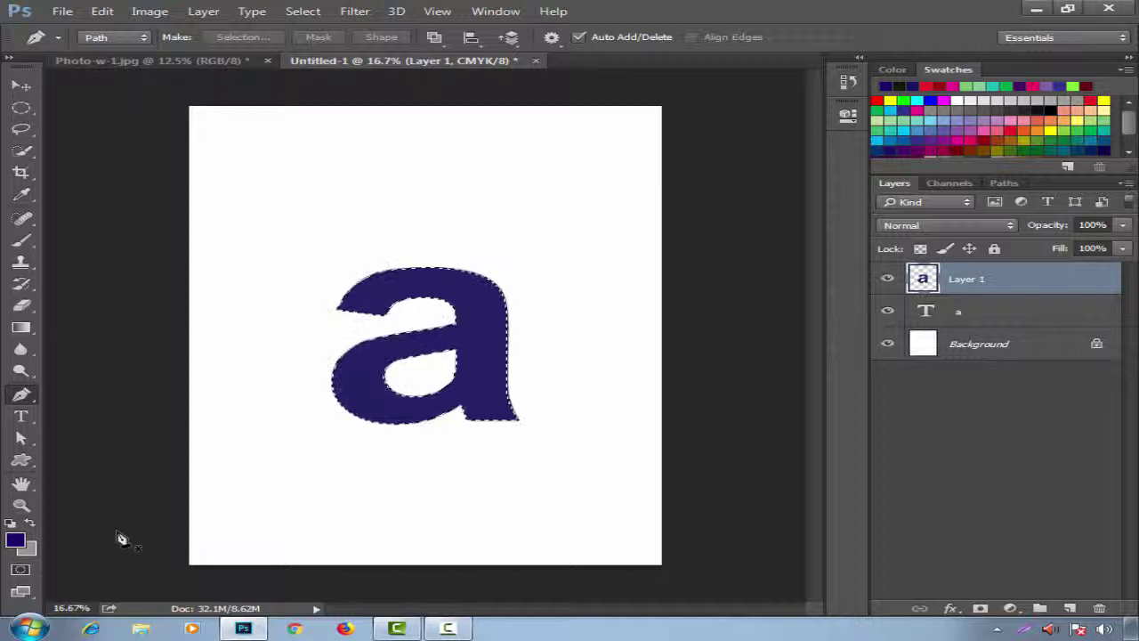
{"action": "left_click", "coordinate": [23, 86]}
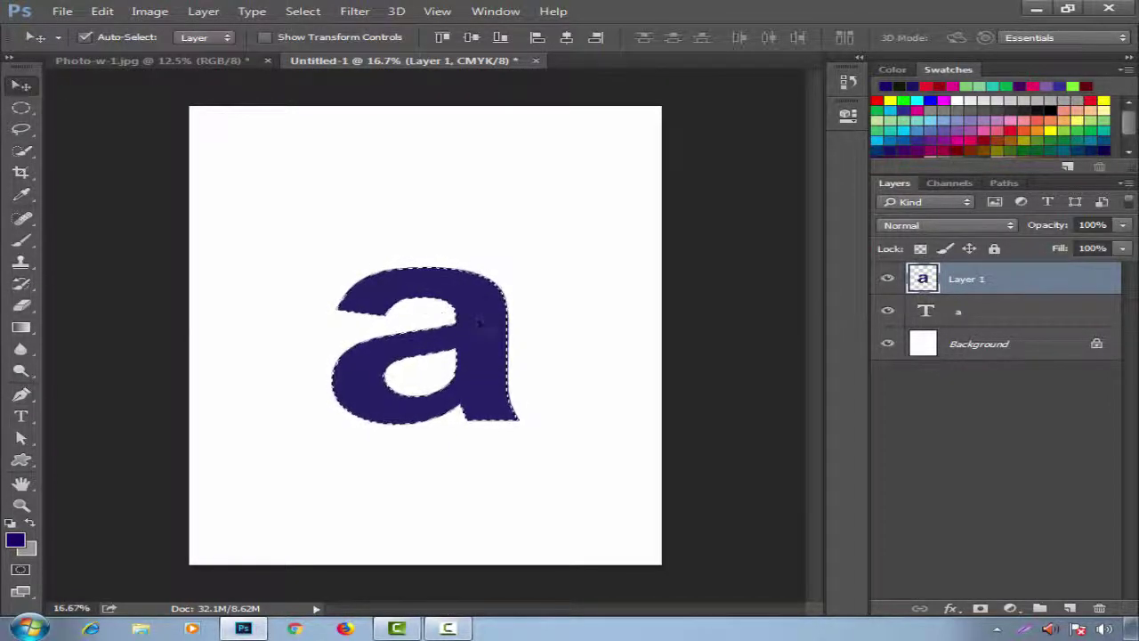
{"action": "left_click_drag", "start_coordinate": [478, 325], "coordinate": [603, 178]}
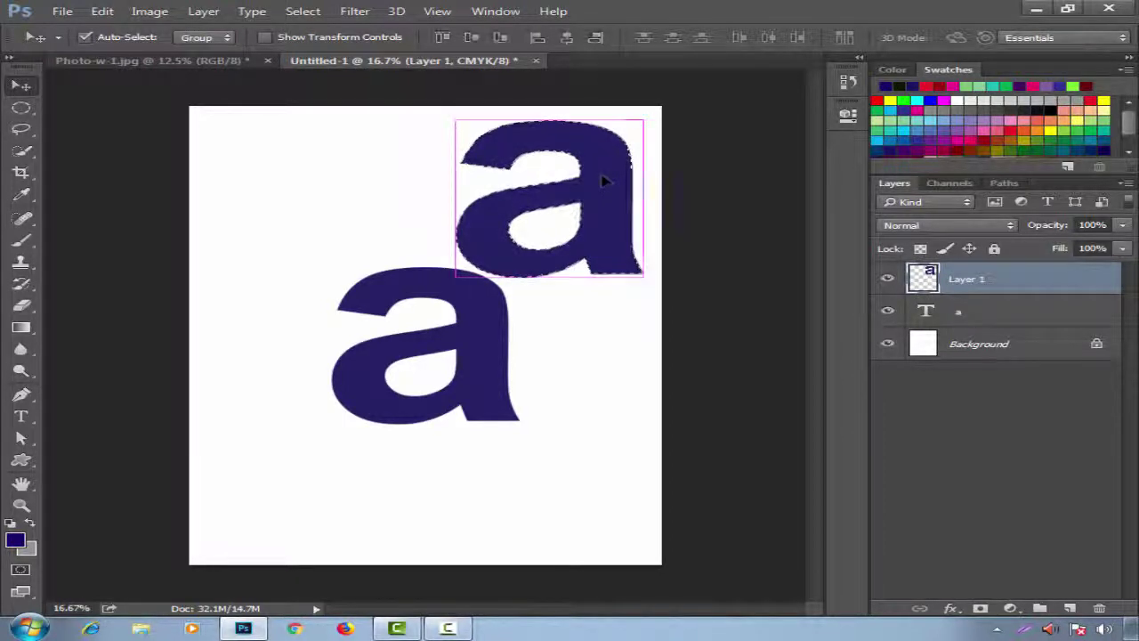
{"action": "key", "text": "ctrl+d"}
{"action": "mouse_move", "coordinate": [601, 178]}
{"action": "left_mouse_down"}
{"action": "mouse_move", "coordinate": [615, 168]}
{"action": "mouse_move", "coordinate": [615, 197]}
{"action": "mouse_move", "coordinate": [600, 169]}
{"action": "left_mouse_up"}
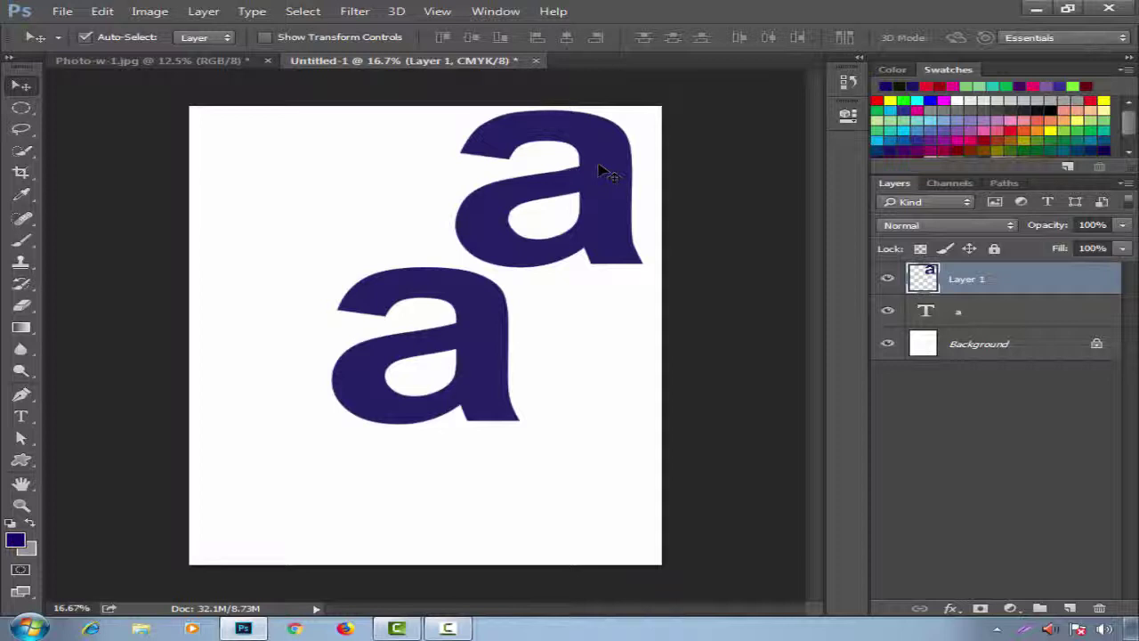
{"action": "key", "text": "p"}
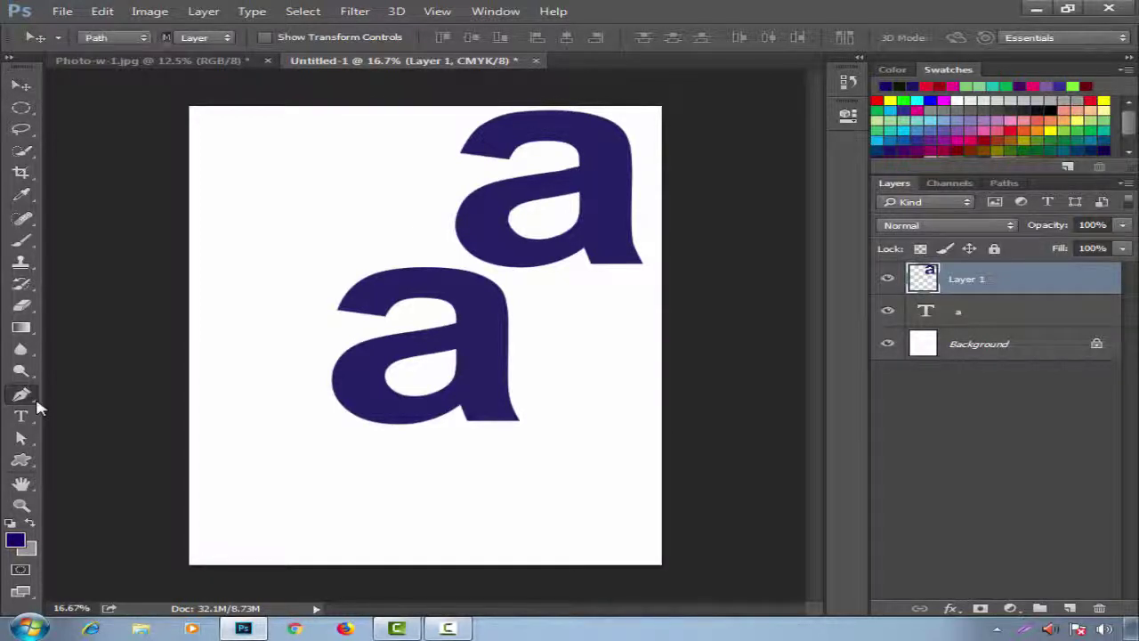